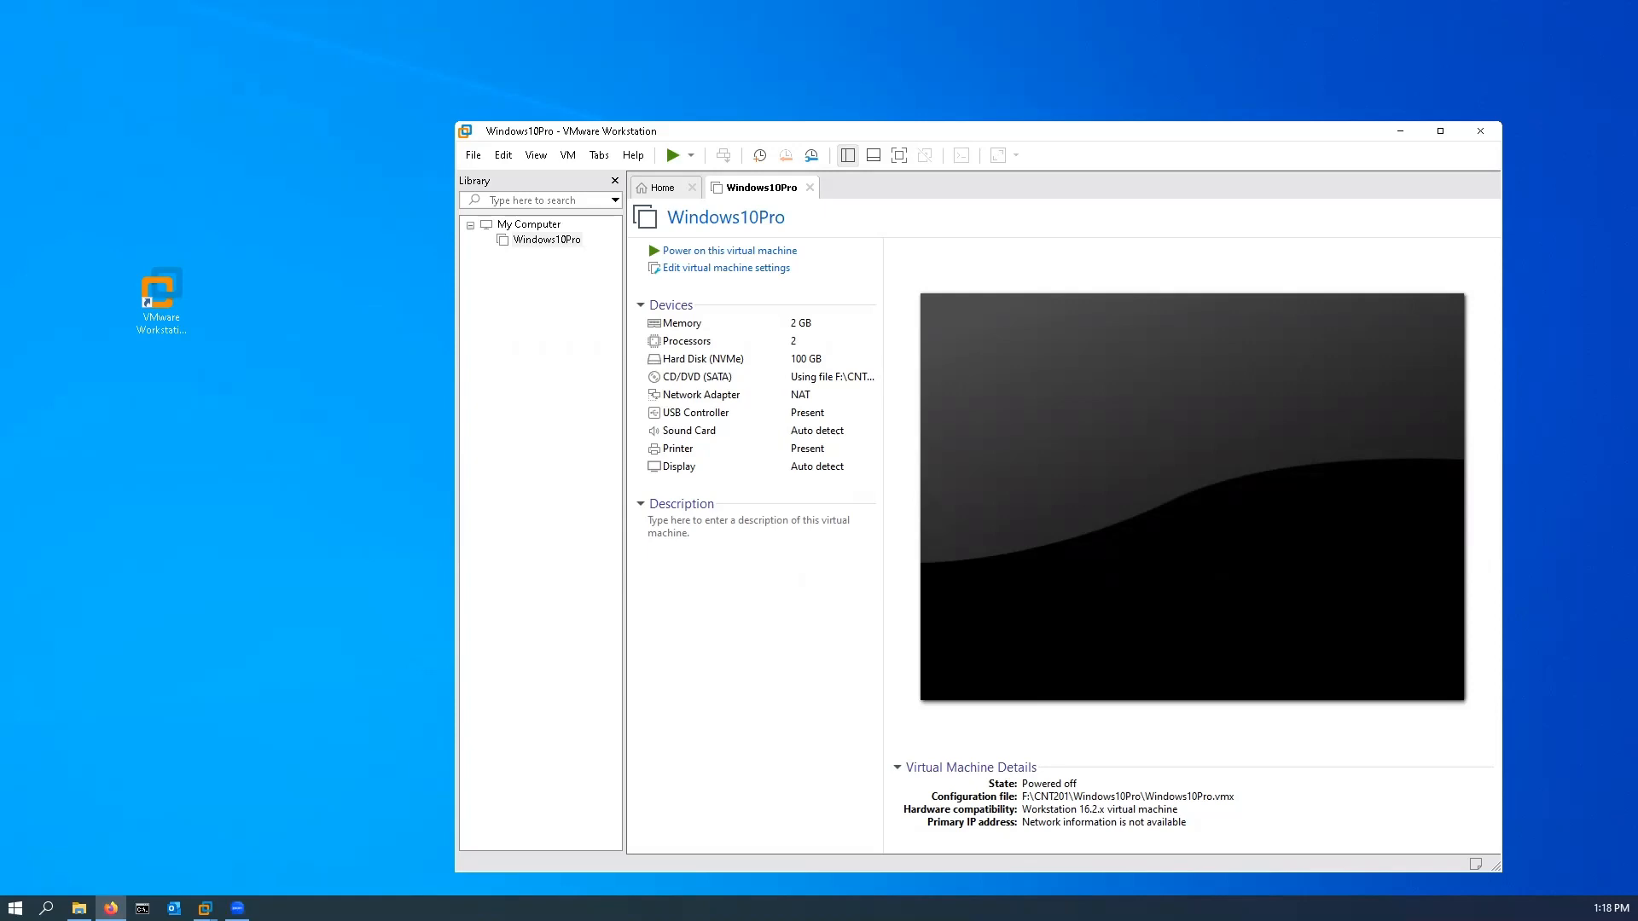
# Step: Minimize the browser window with the Module 3 course page to return to VMware Workstation
pyautogui.moveTo(0, 92); pyautogui.dragTo(445, 125)
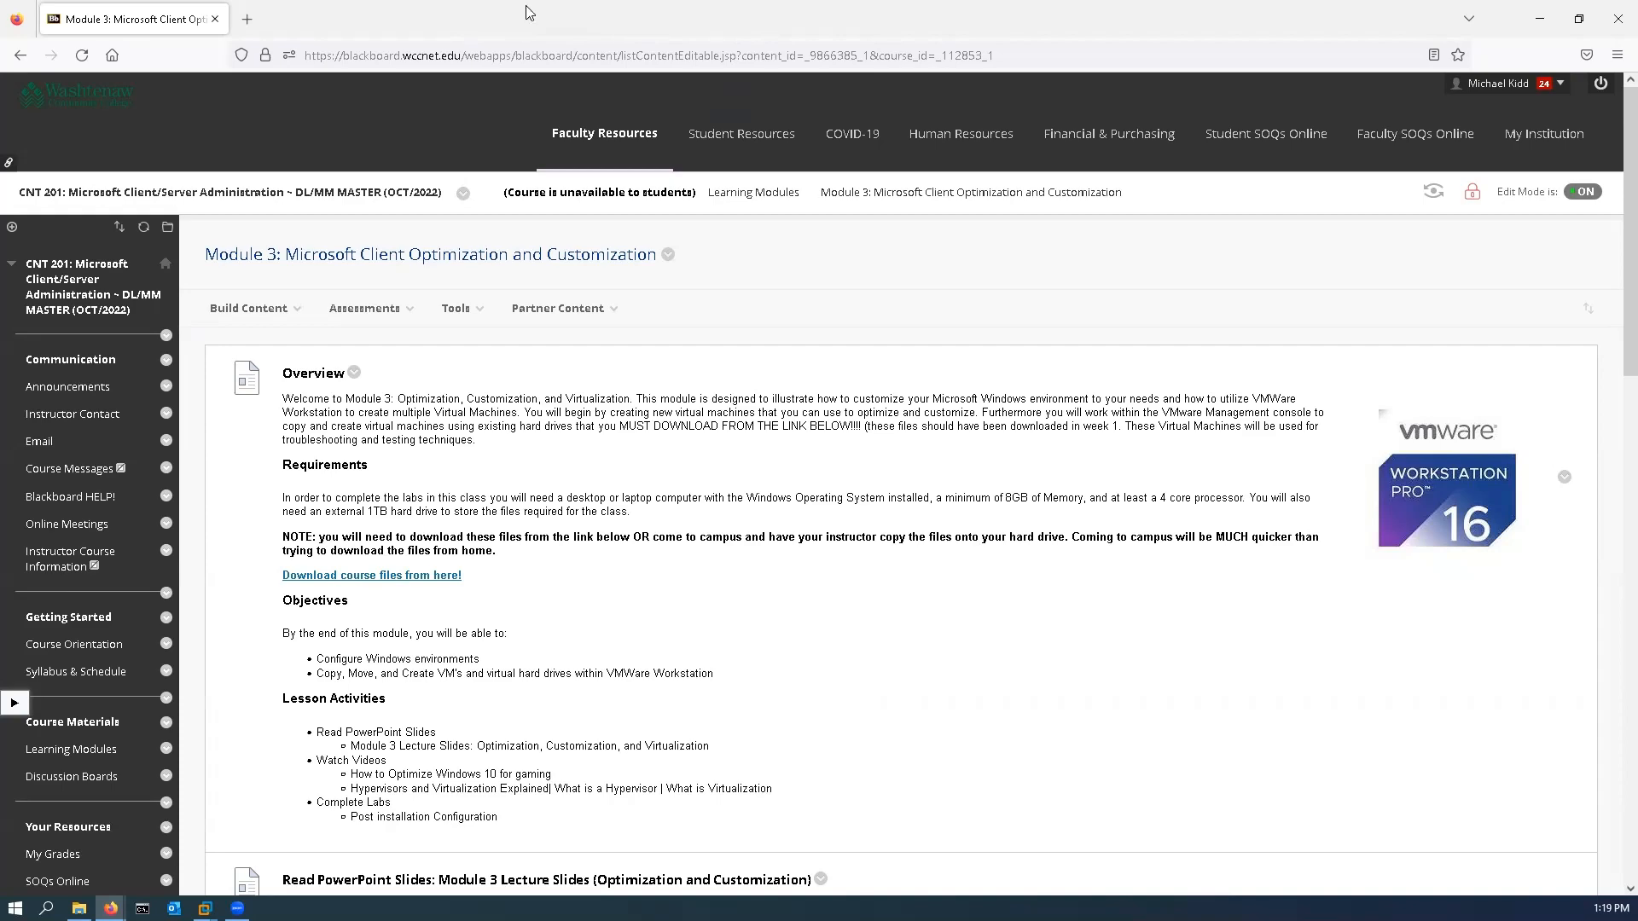
pyautogui.click(1540, 19)
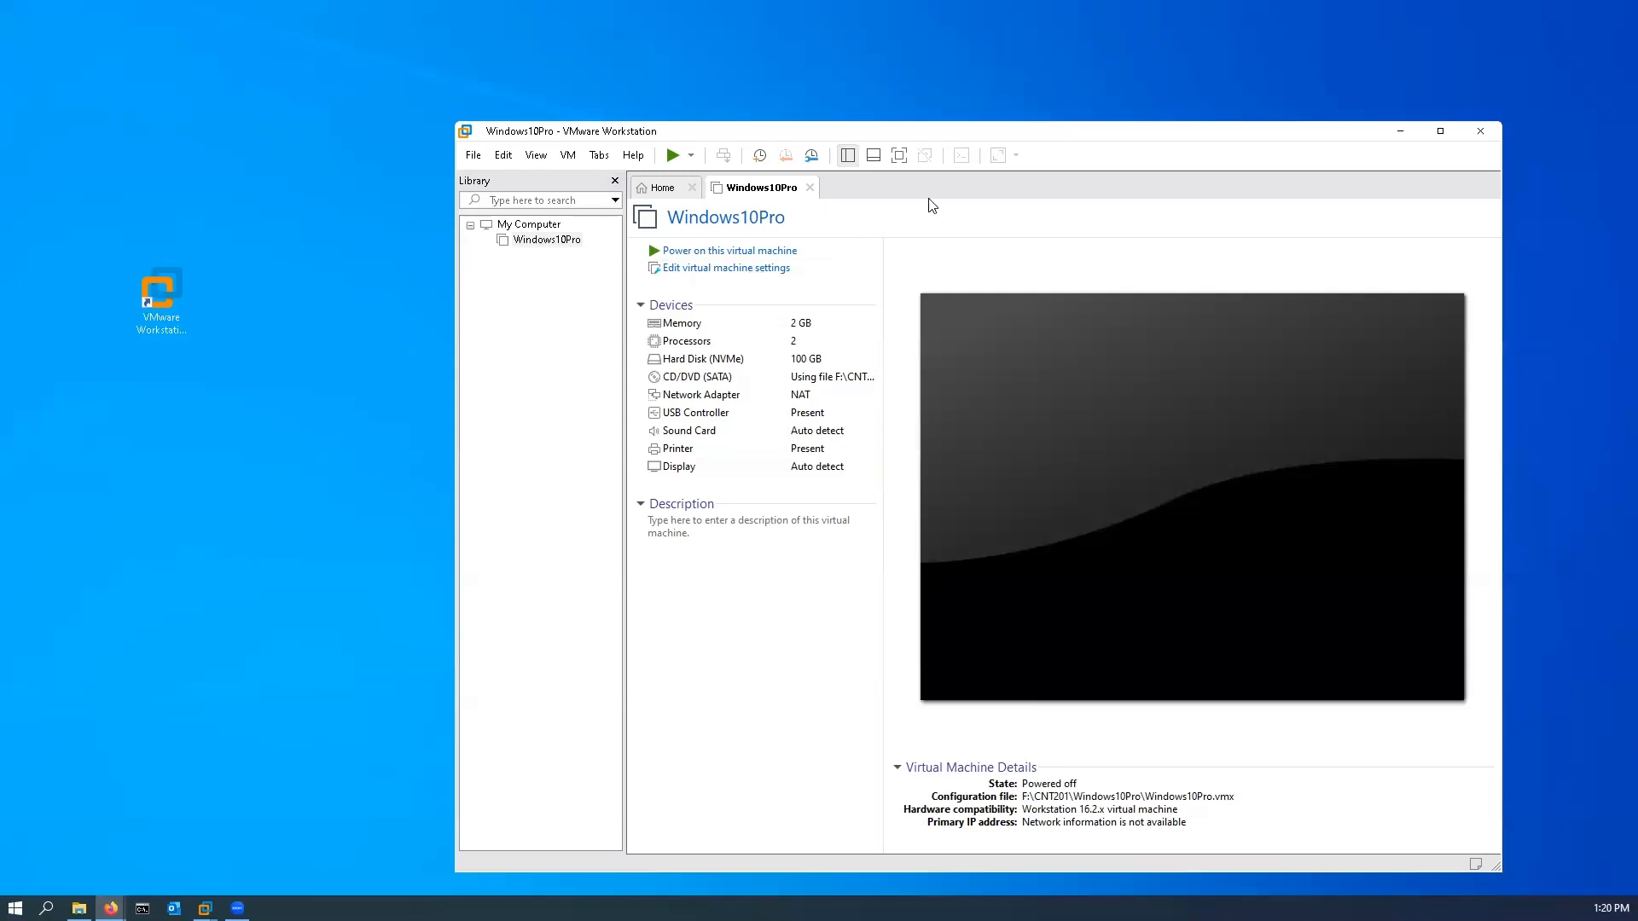
# Step: Start cloning the Windows10Pro virtual machine from its current state and choose to create a full clone
pyautogui.rightClick(544, 243)
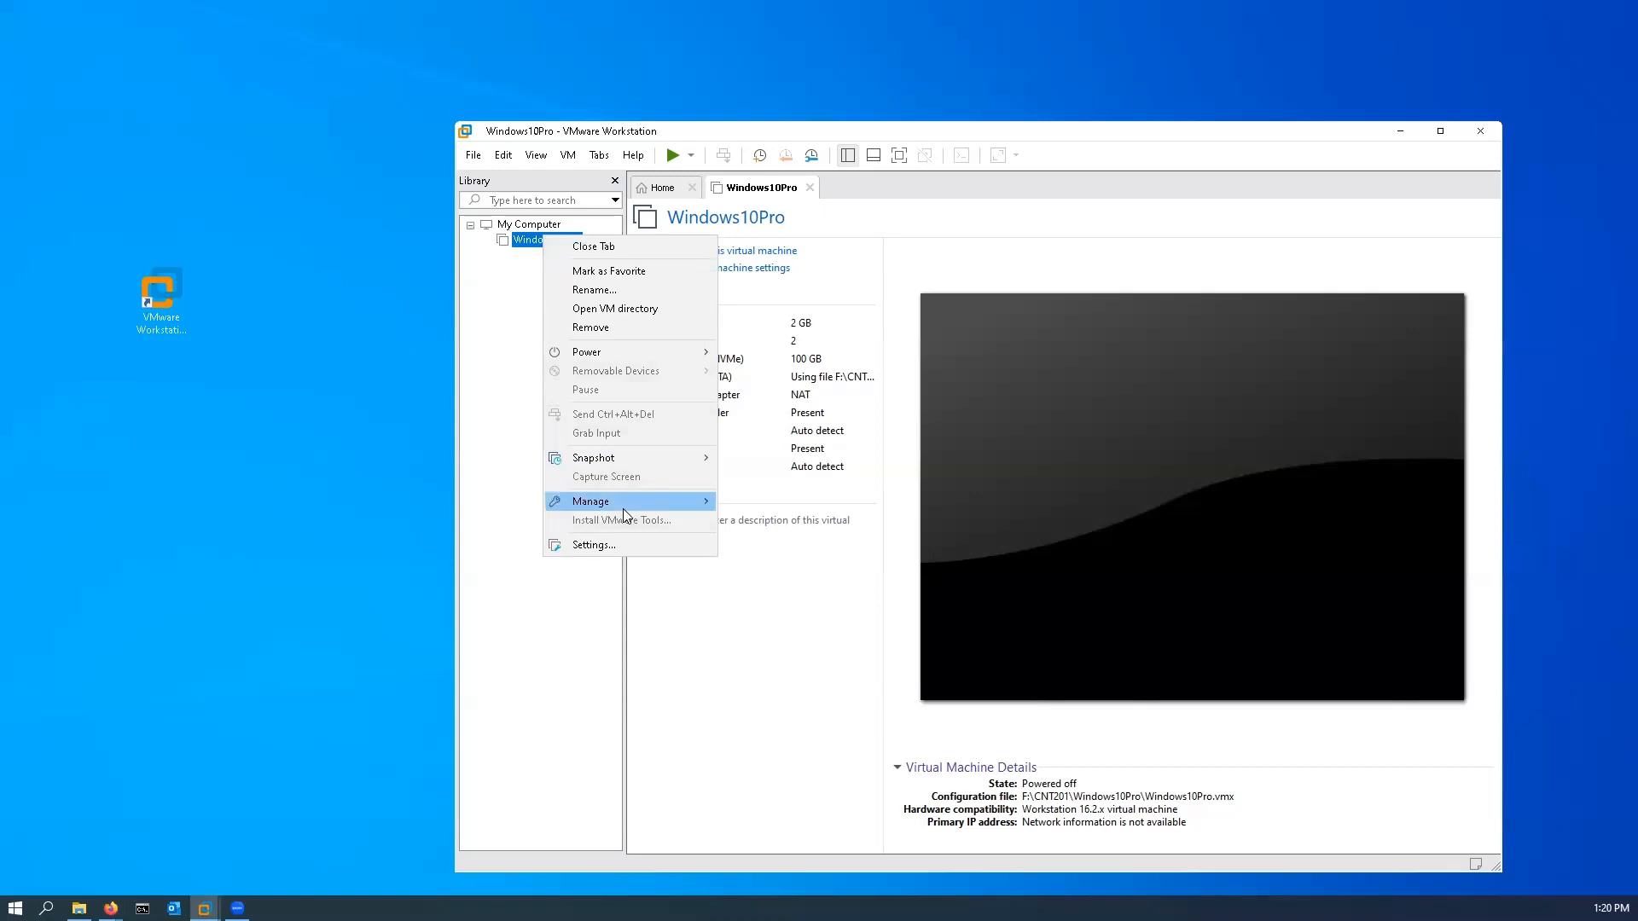
pyautogui.moveTo(622, 505)
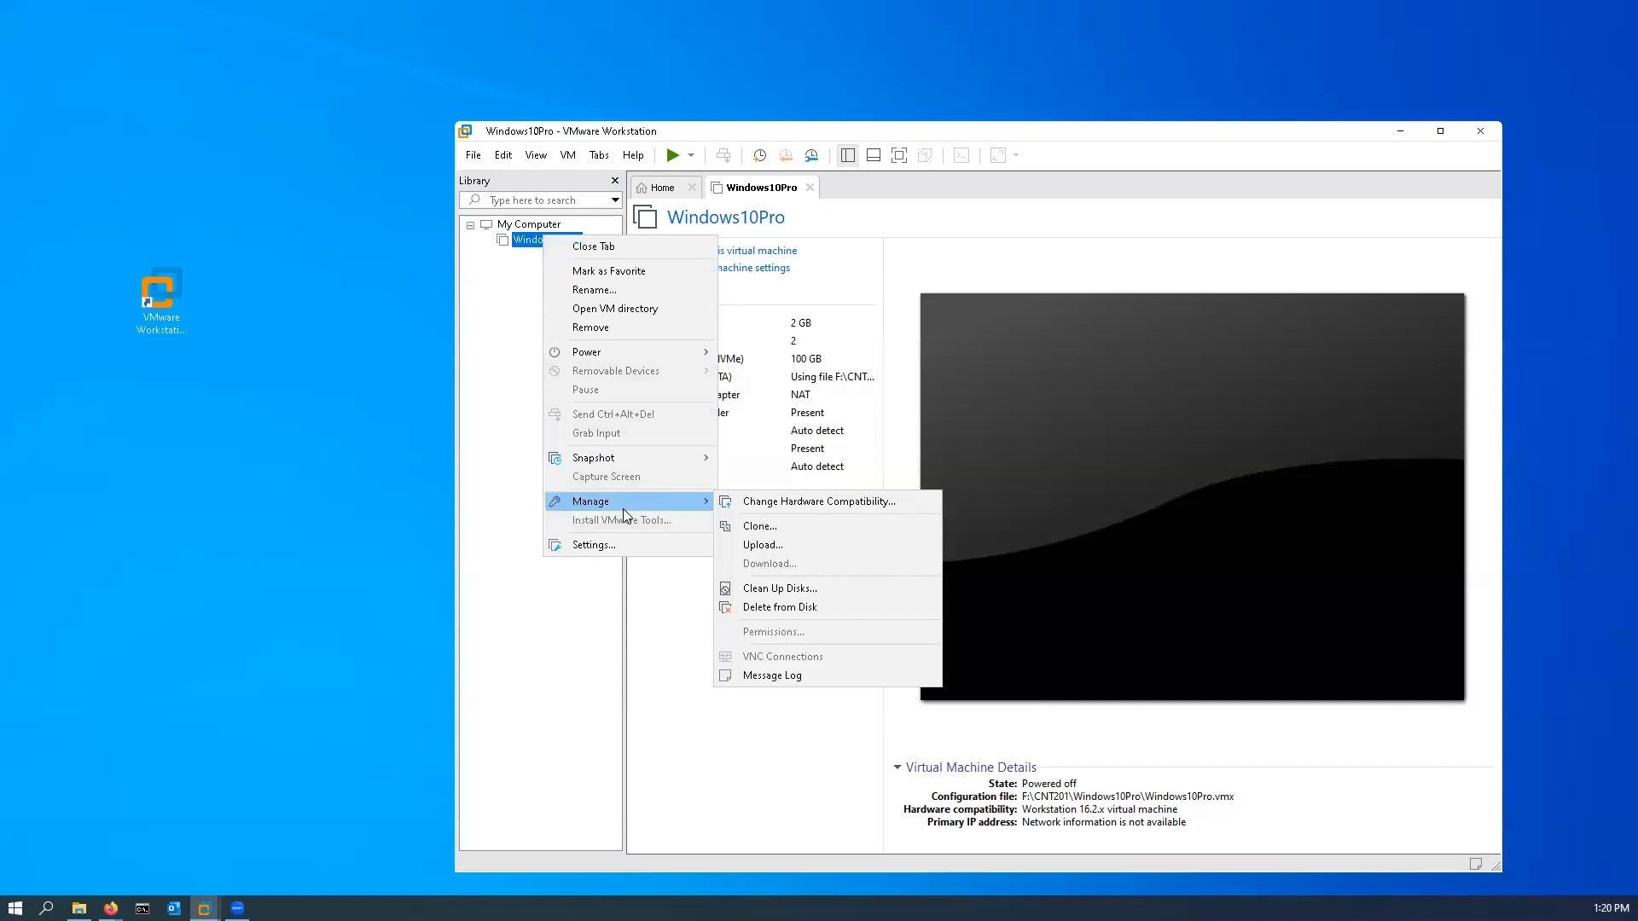
pyautogui.click(769, 527)
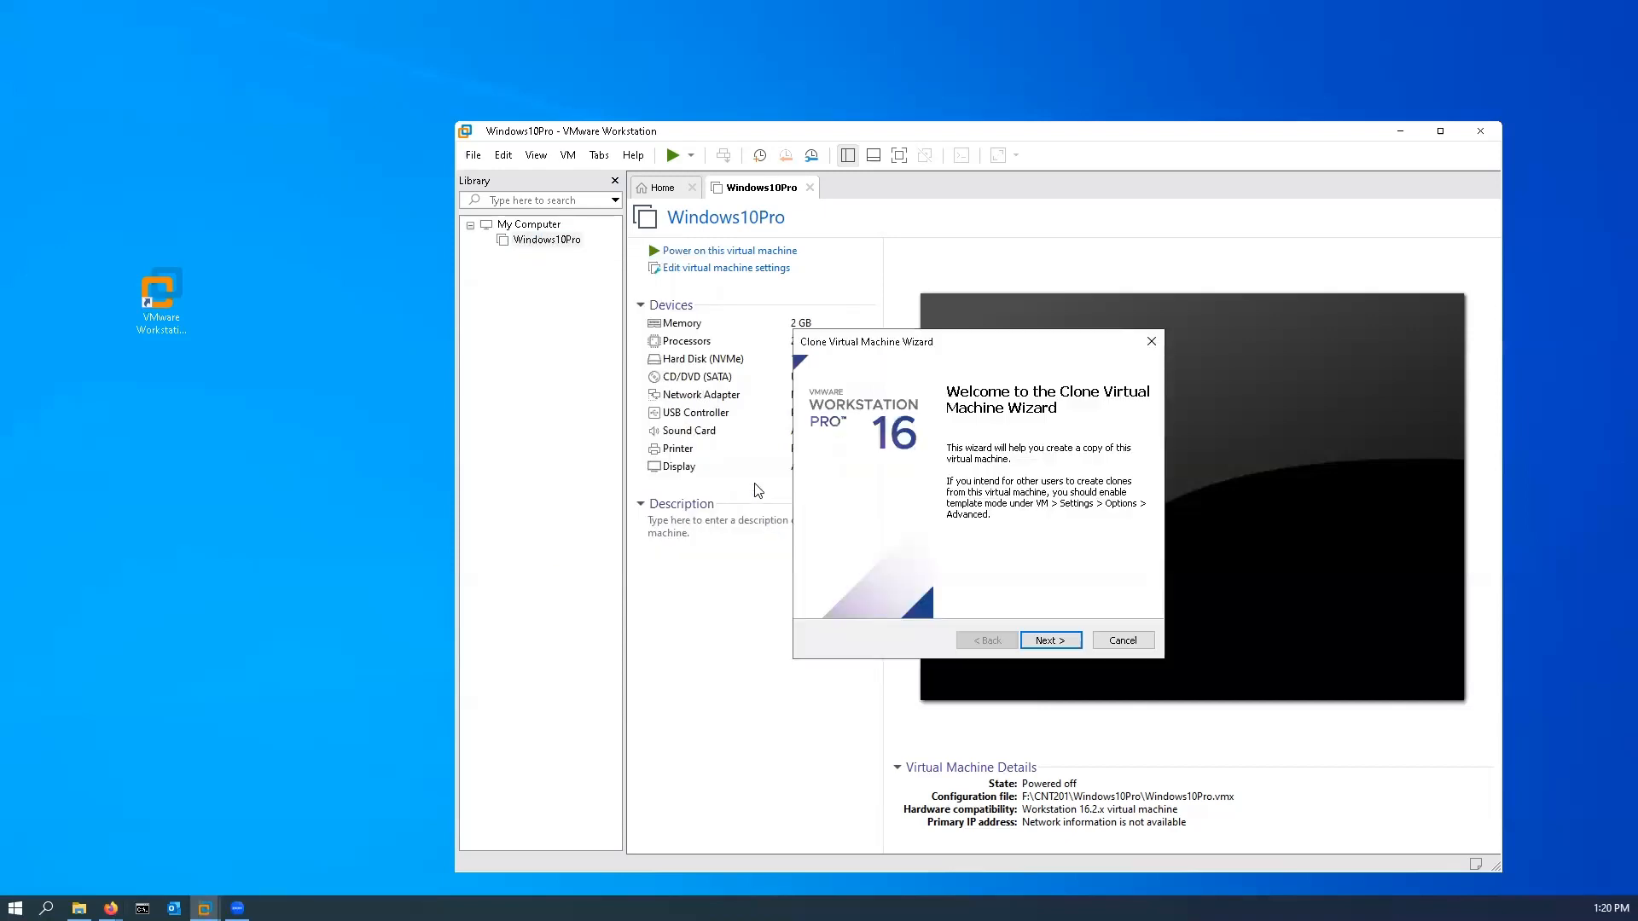
pyautogui.click(1055, 645)
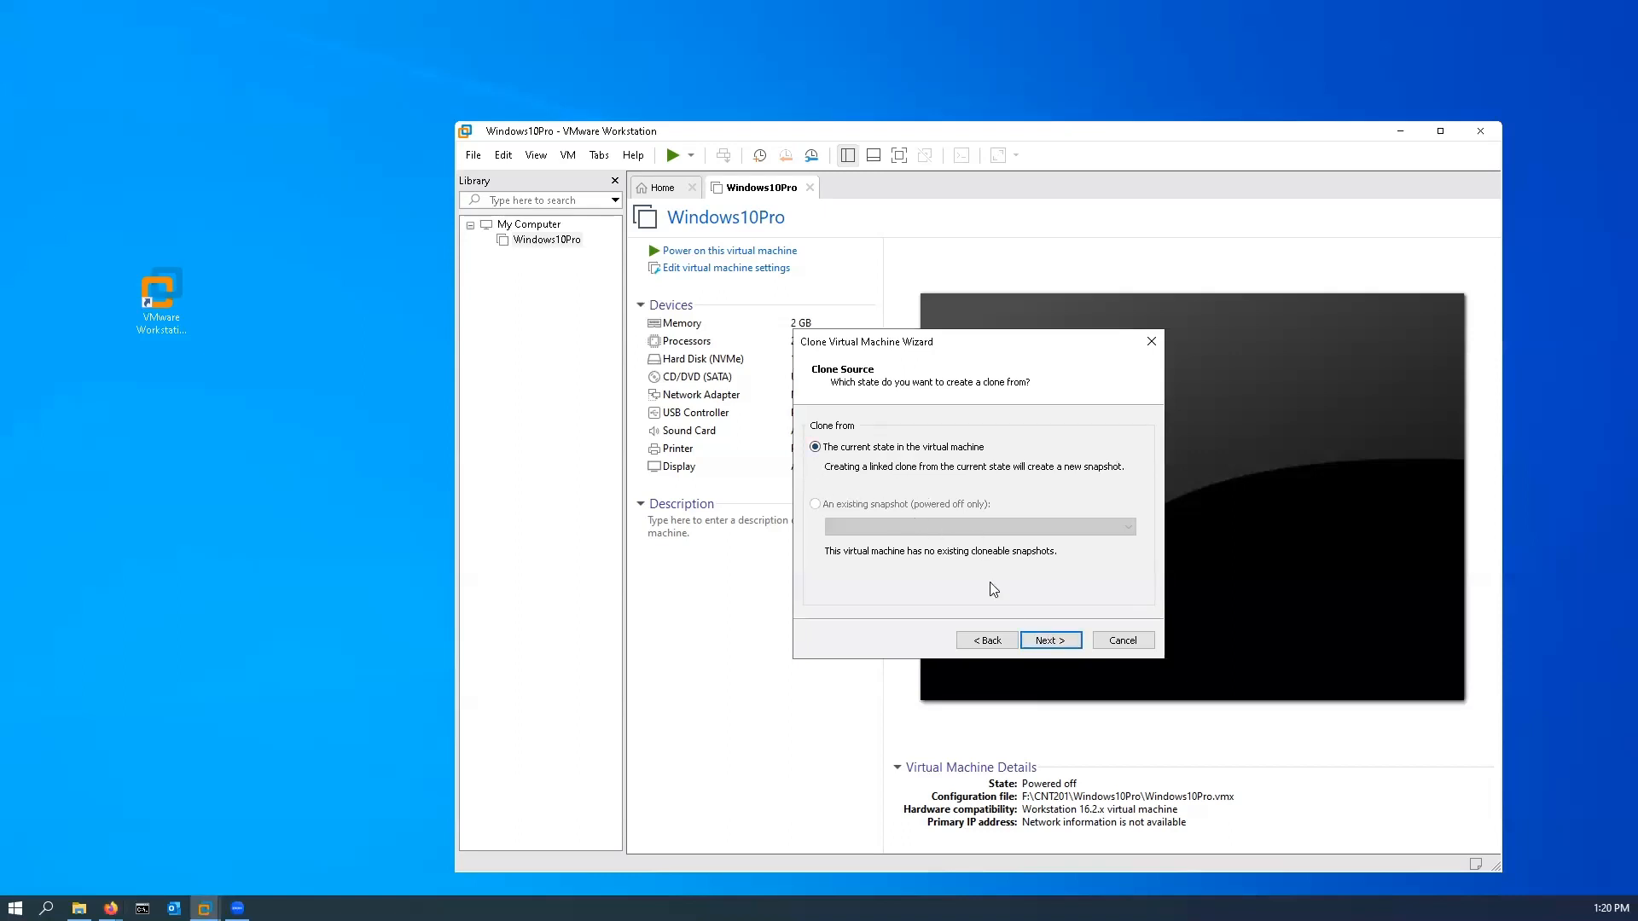
pyautogui.click(1058, 648)
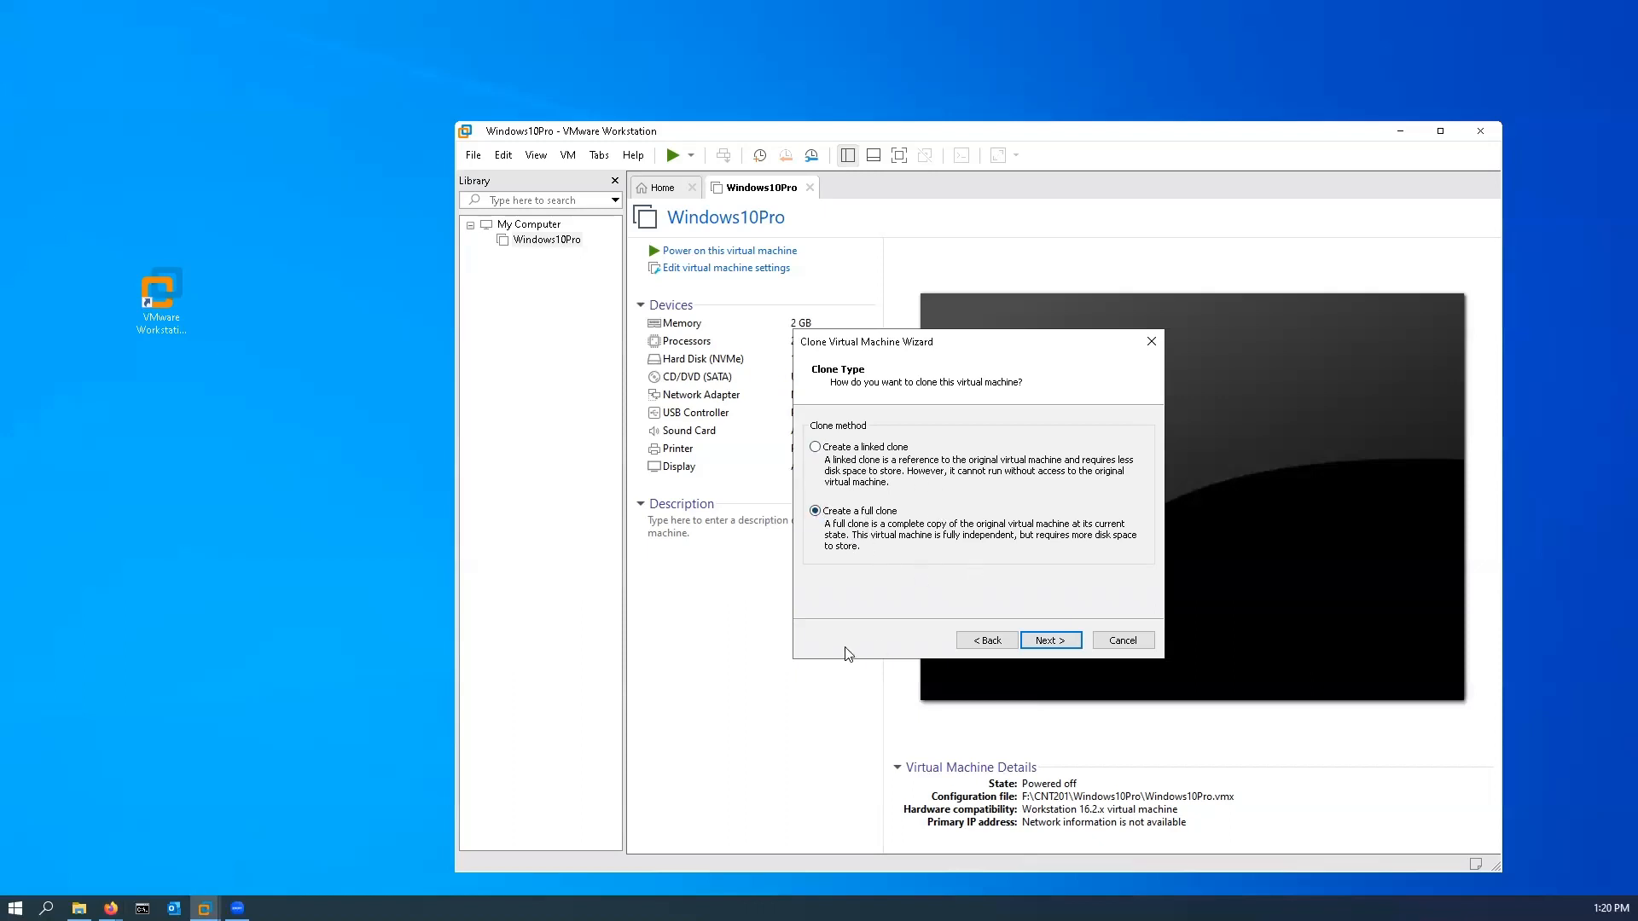
pyautogui.click(1055, 647)
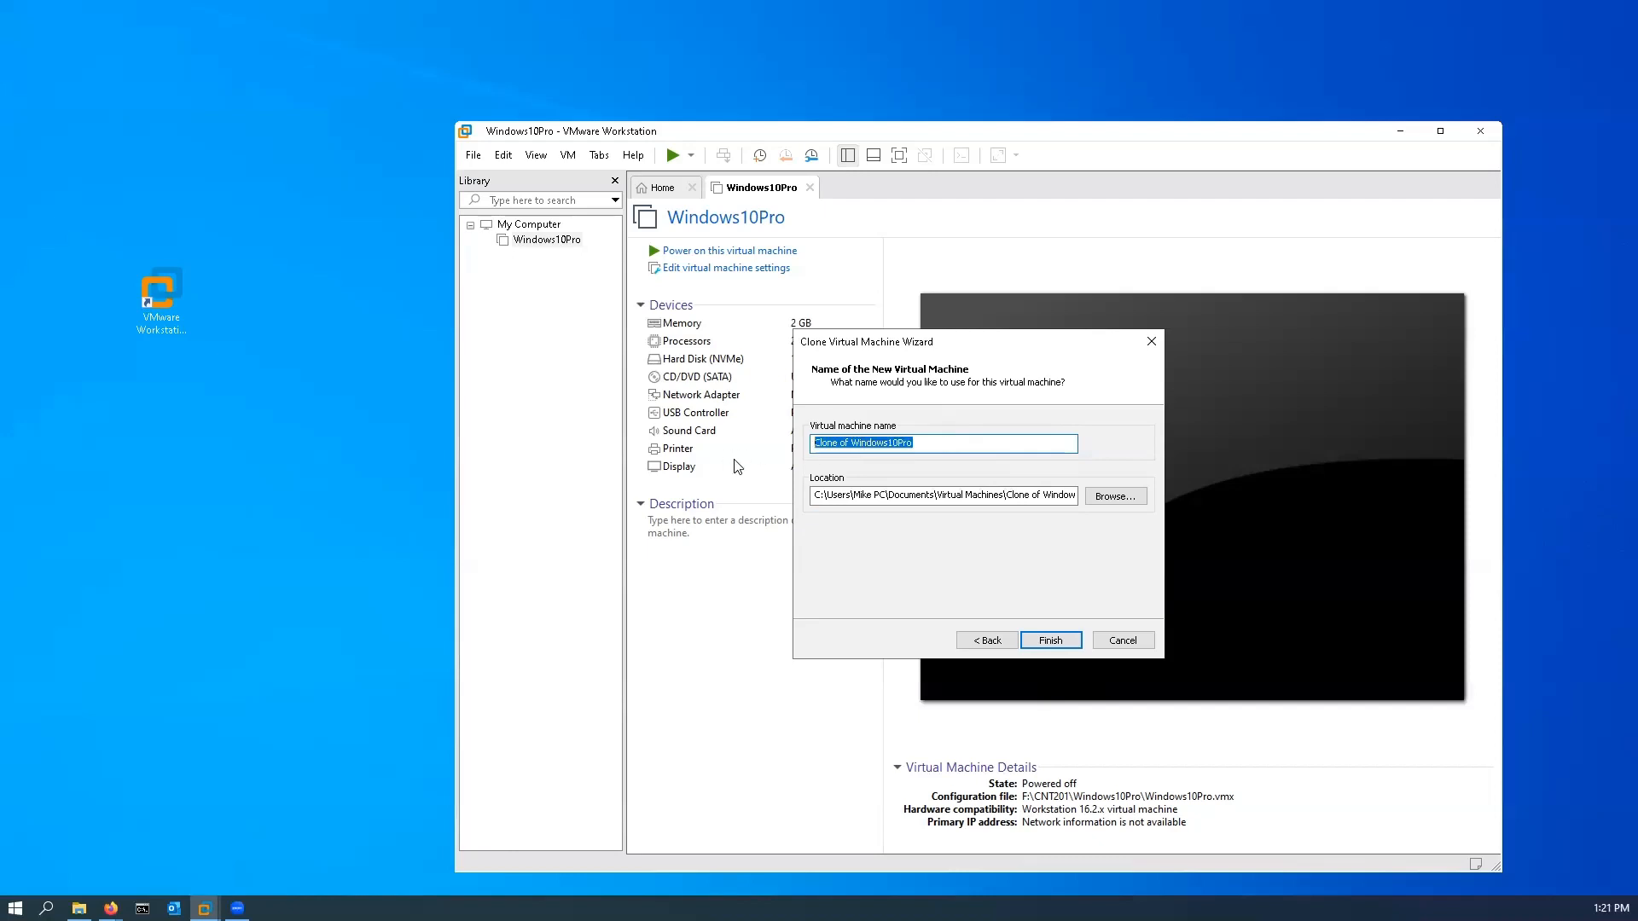
# Step: Name the clone Win10-01 and browse to the CNT201\Virtual Machines folder on My Passport (F:) for its location
pyautogui.write('Win')
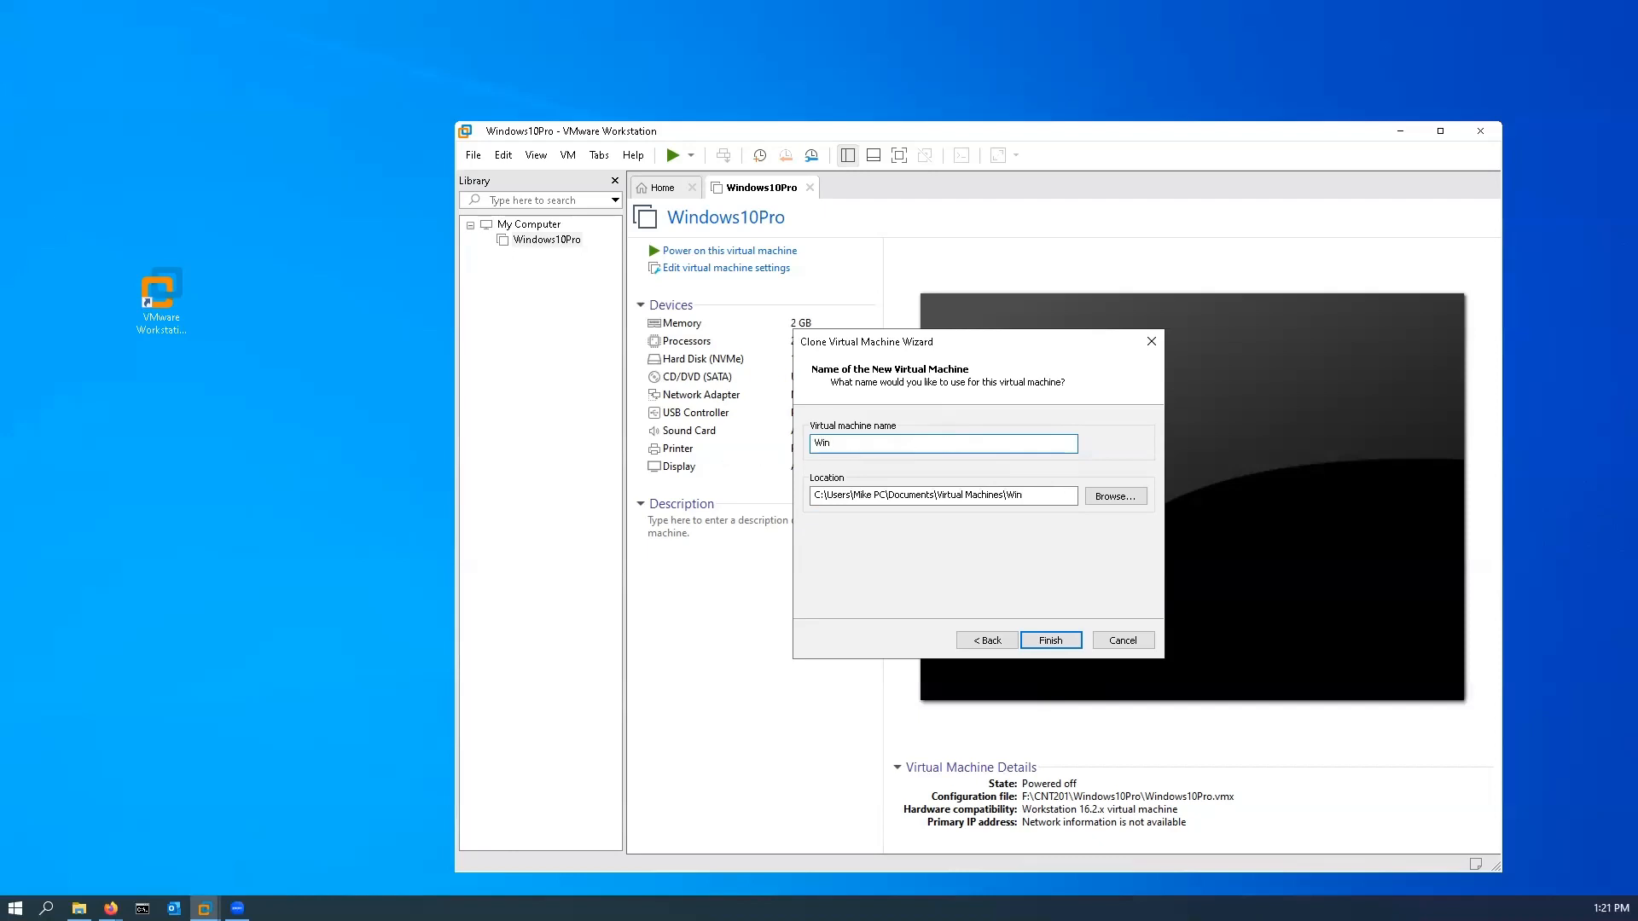
pyautogui.write('10-01')
pyautogui.click(1119, 501)
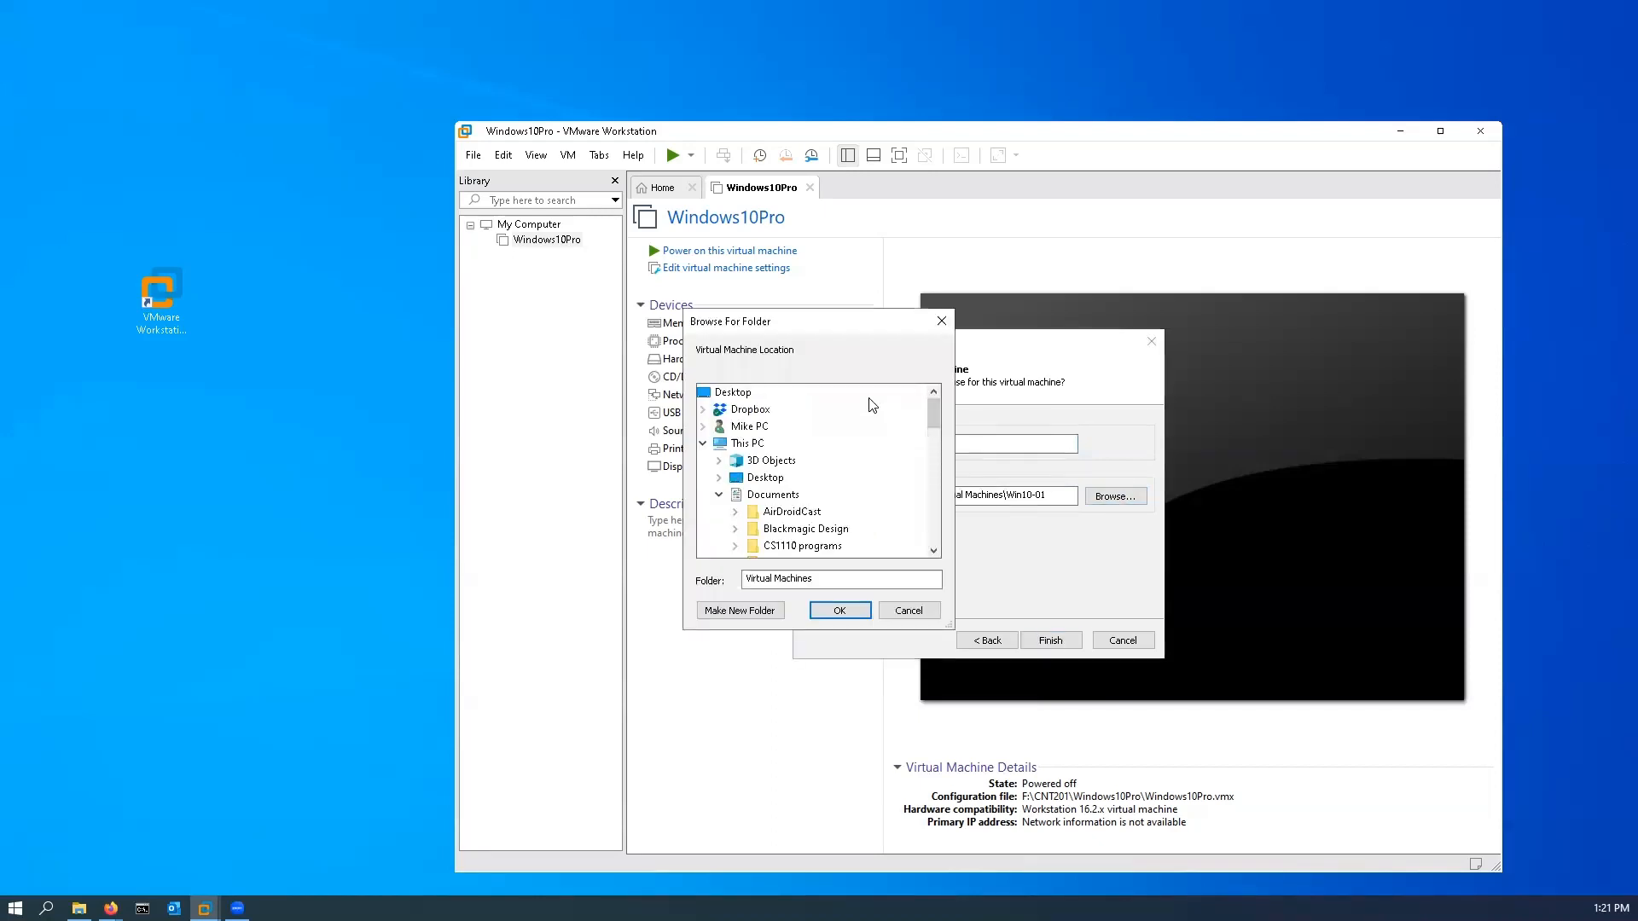
pyautogui.moveTo(935, 421); pyautogui.dragTo(947, 526)
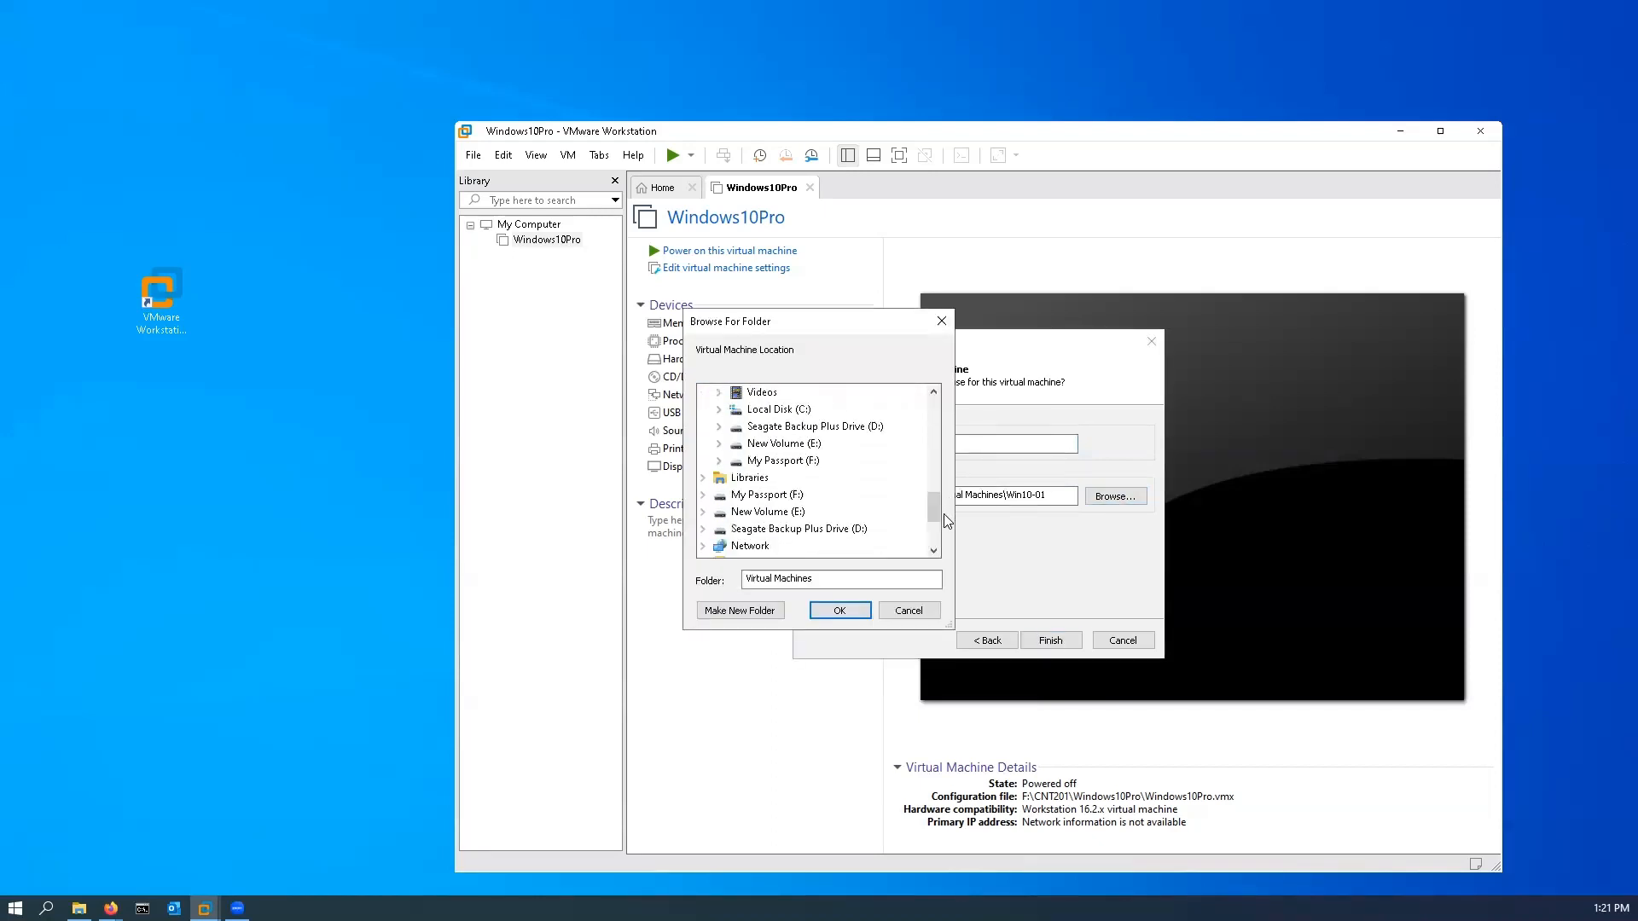
pyautogui.doubleClick(785, 461)
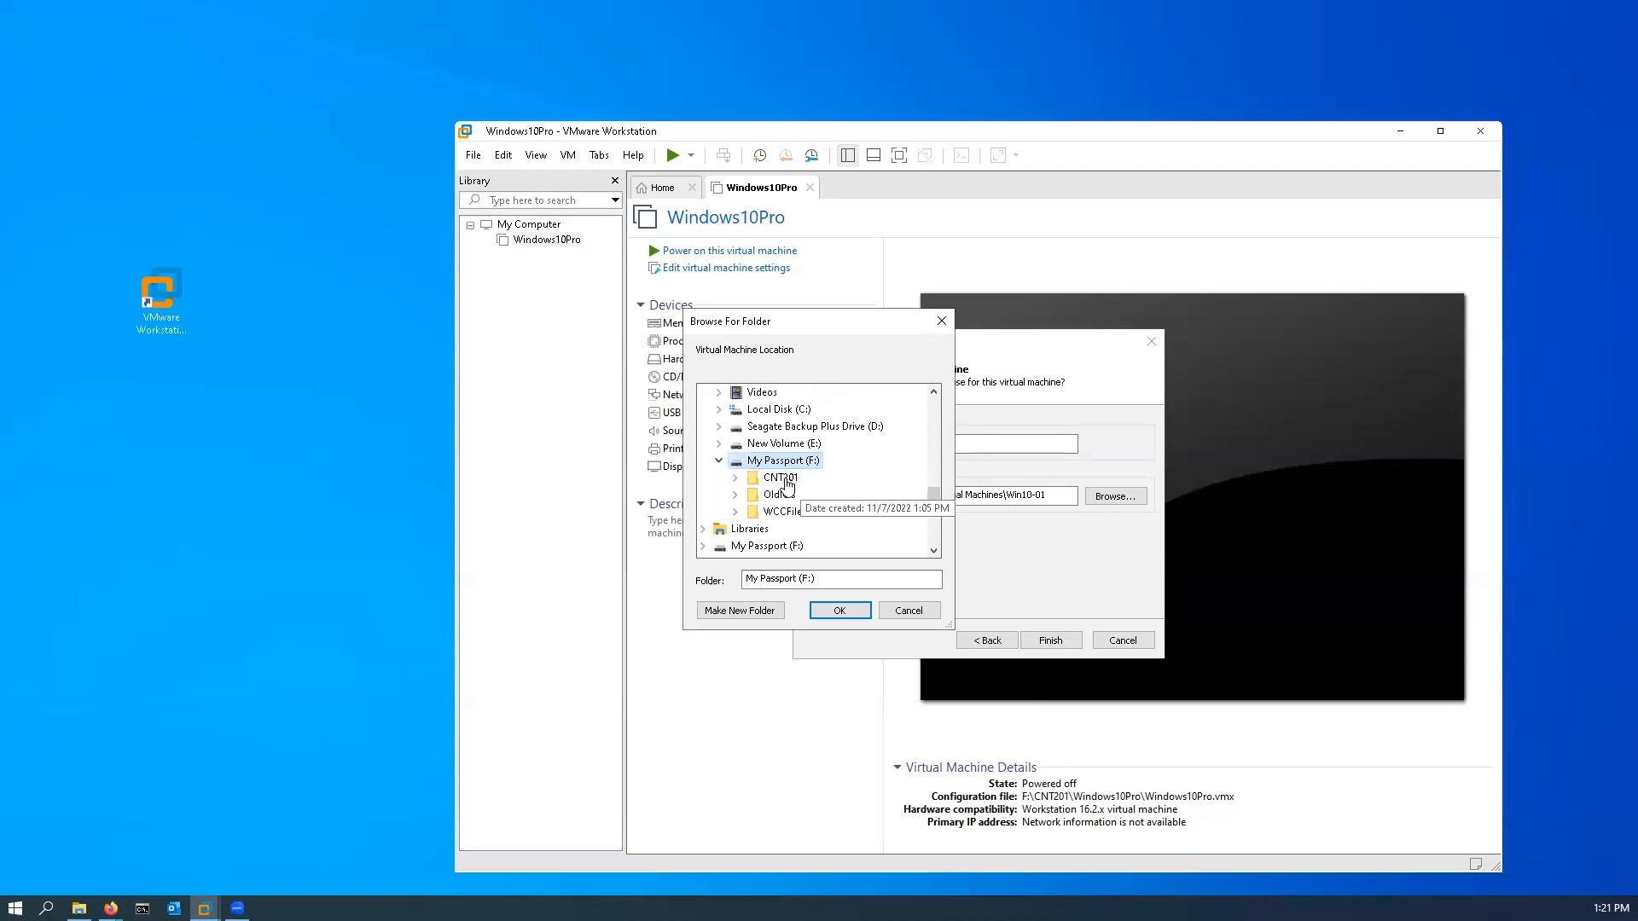
pyautogui.doubleClick(785, 479)
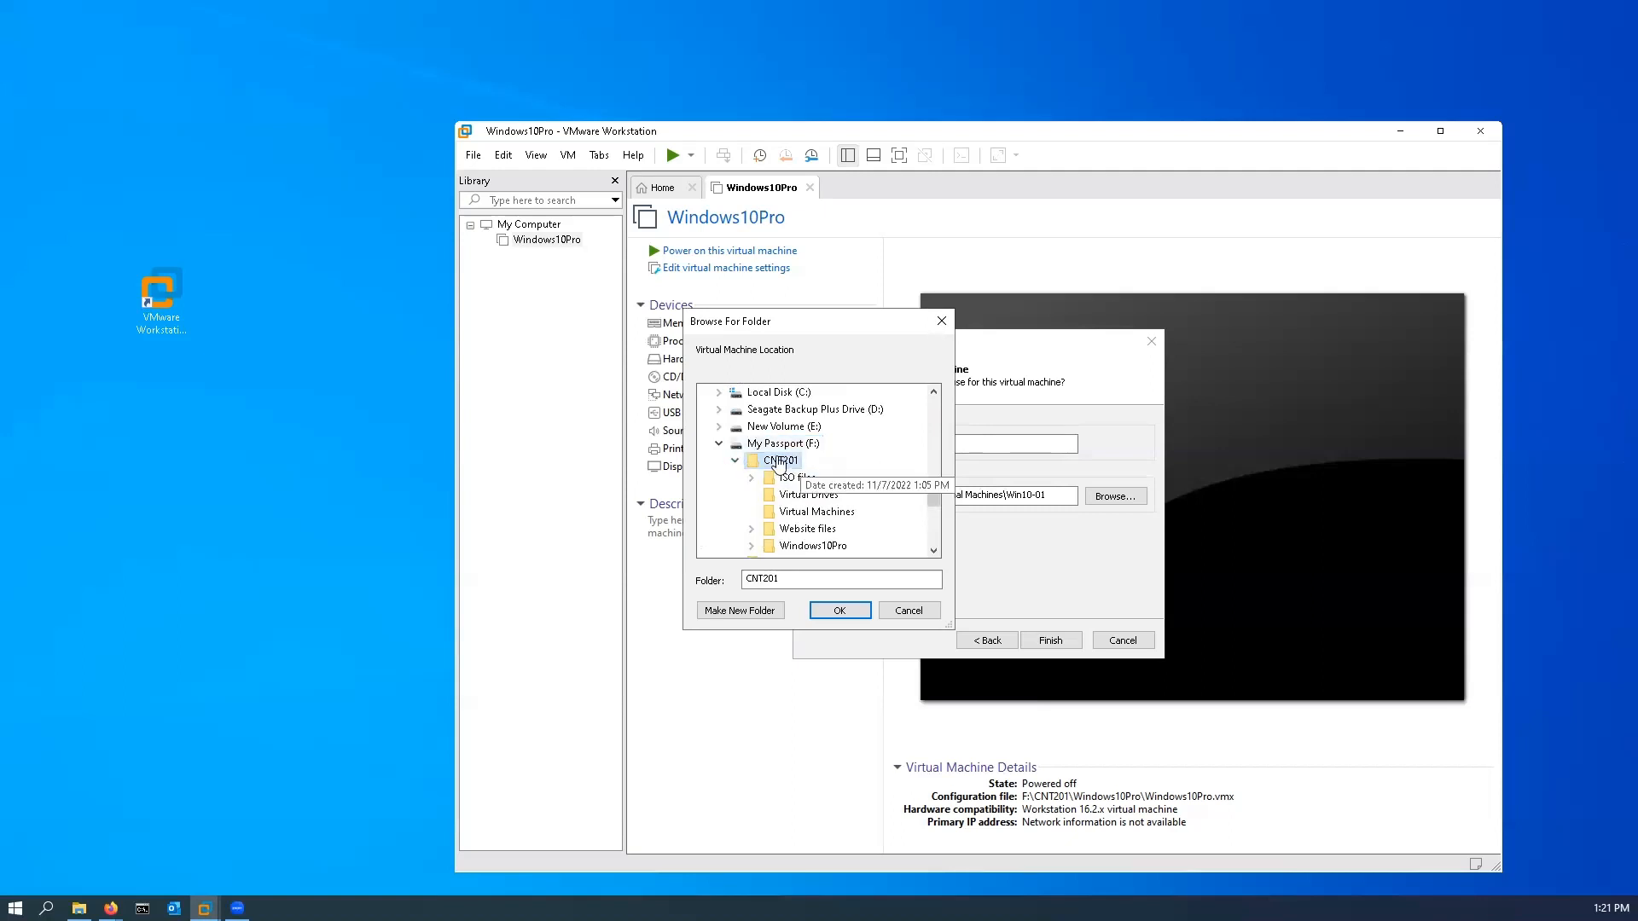
pyautogui.click(837, 516)
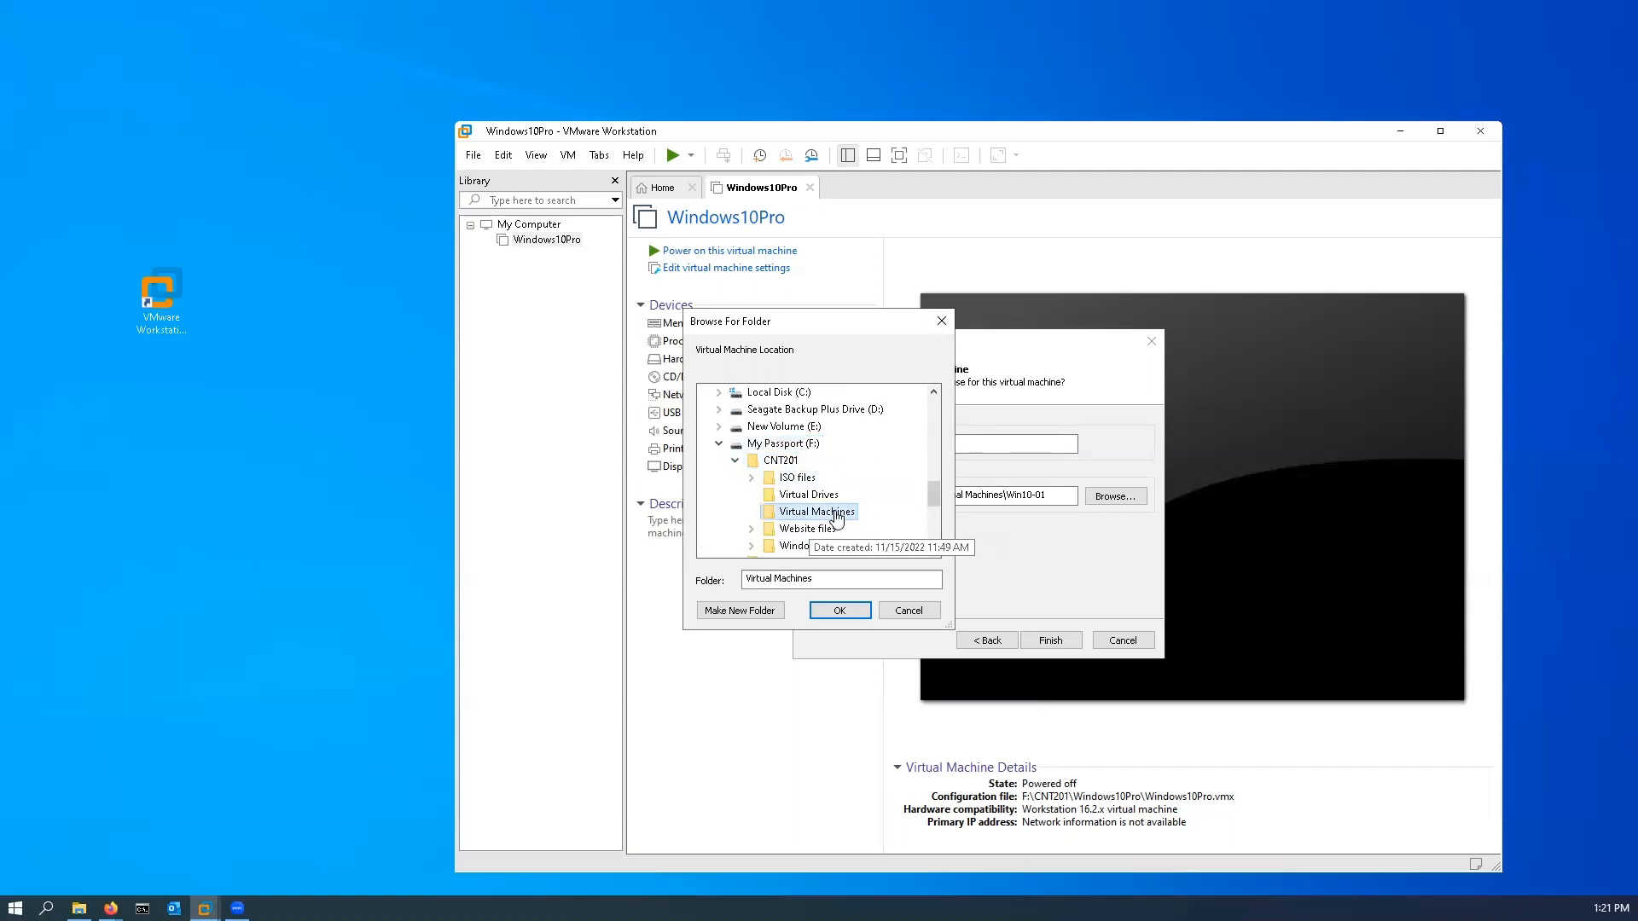
# Step: Create a Win10-01 subfolder in Virtual Machines as the clone's location and finish the cloning wizard
pyautogui.click(754, 616)
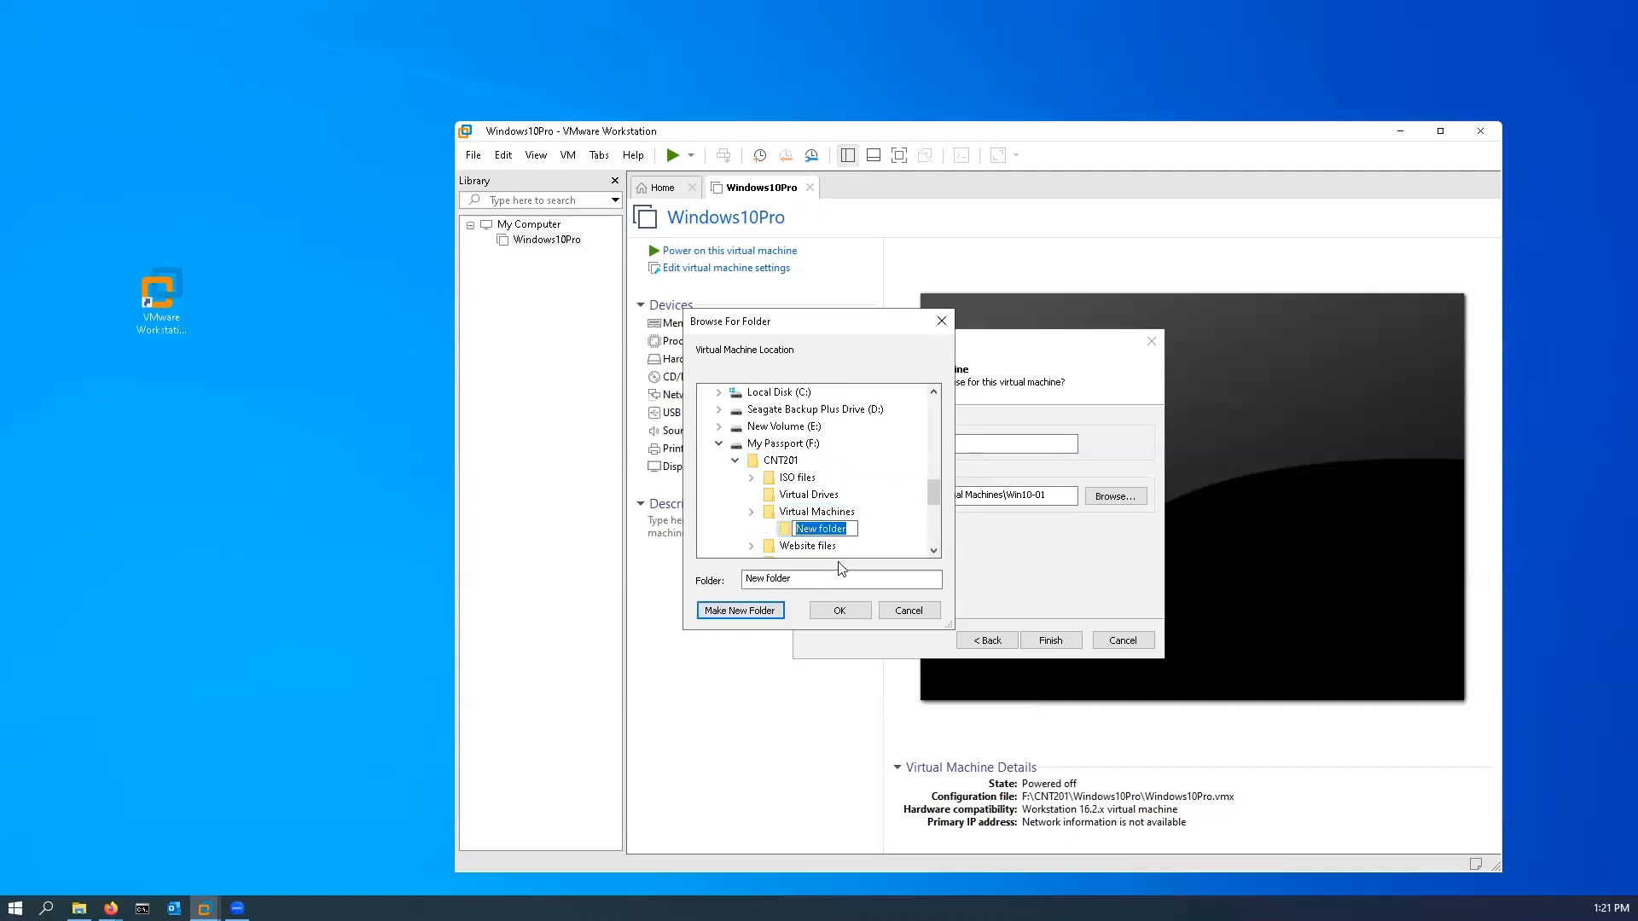
pyautogui.write('Win10-01')
pyautogui.press('Return')
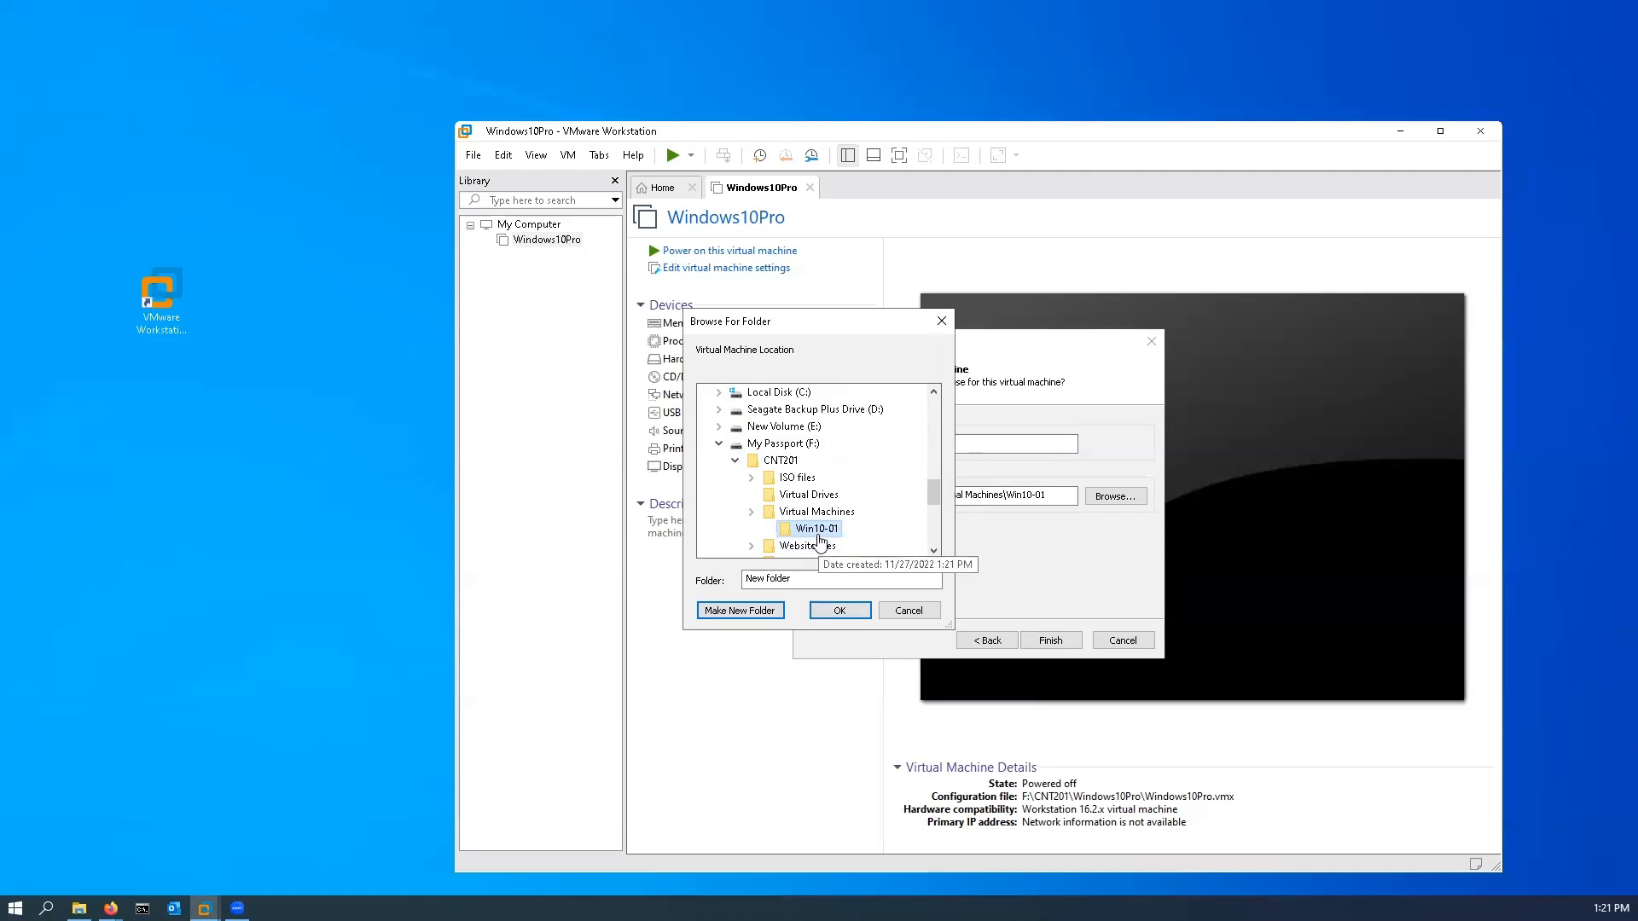
pyautogui.click(836, 610)
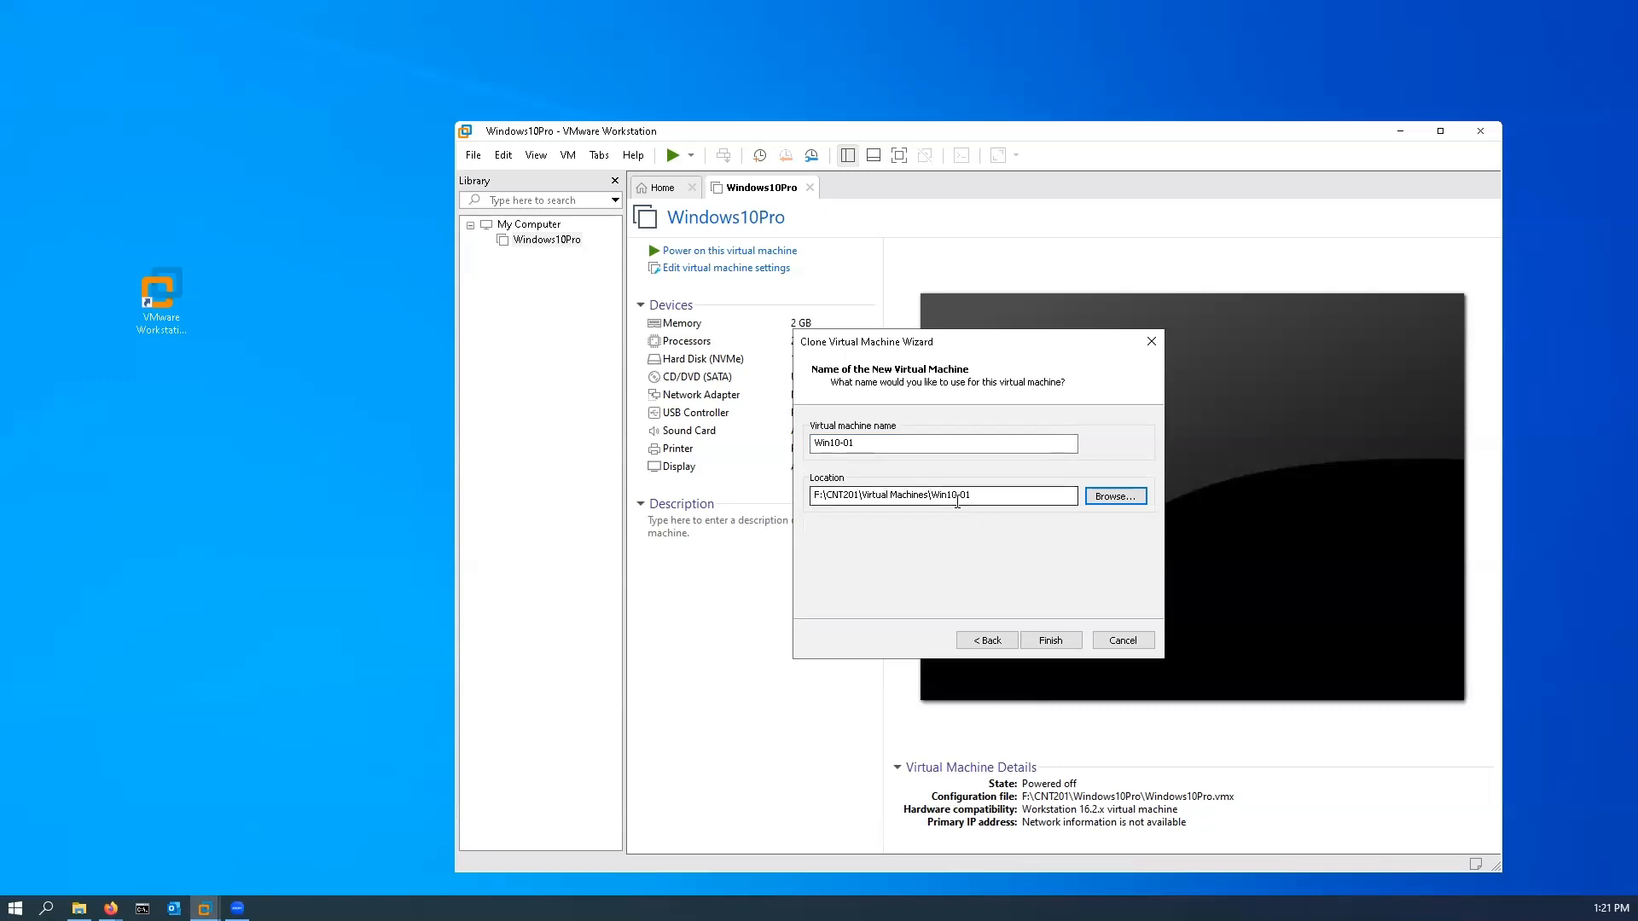
pyautogui.click(1063, 640)
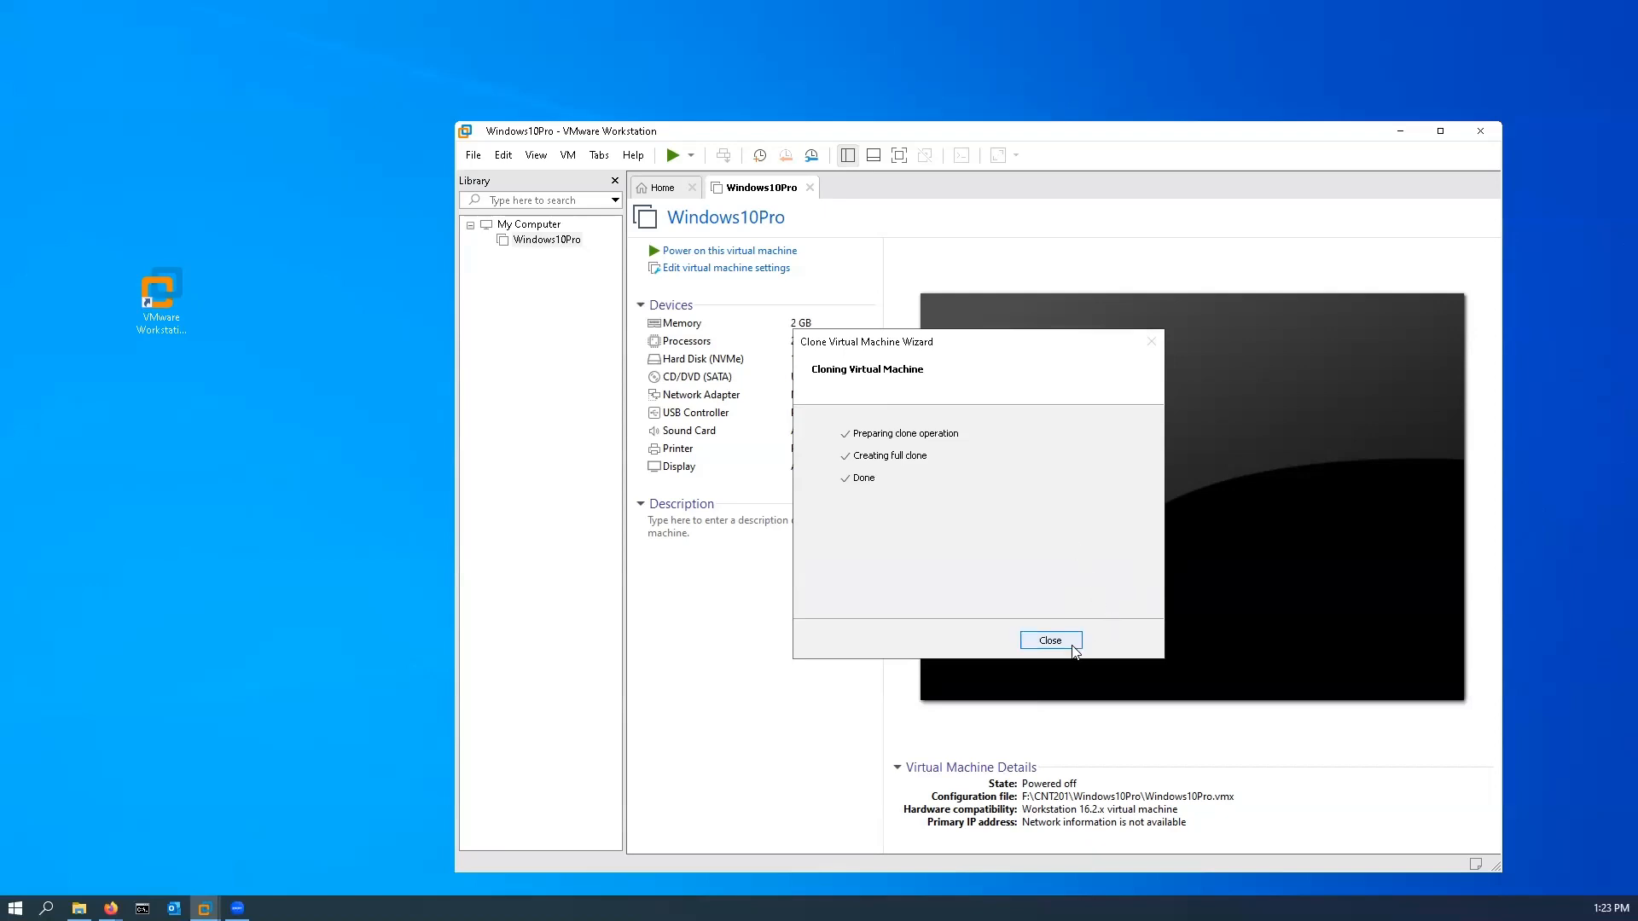
pyautogui.click(1049, 641)
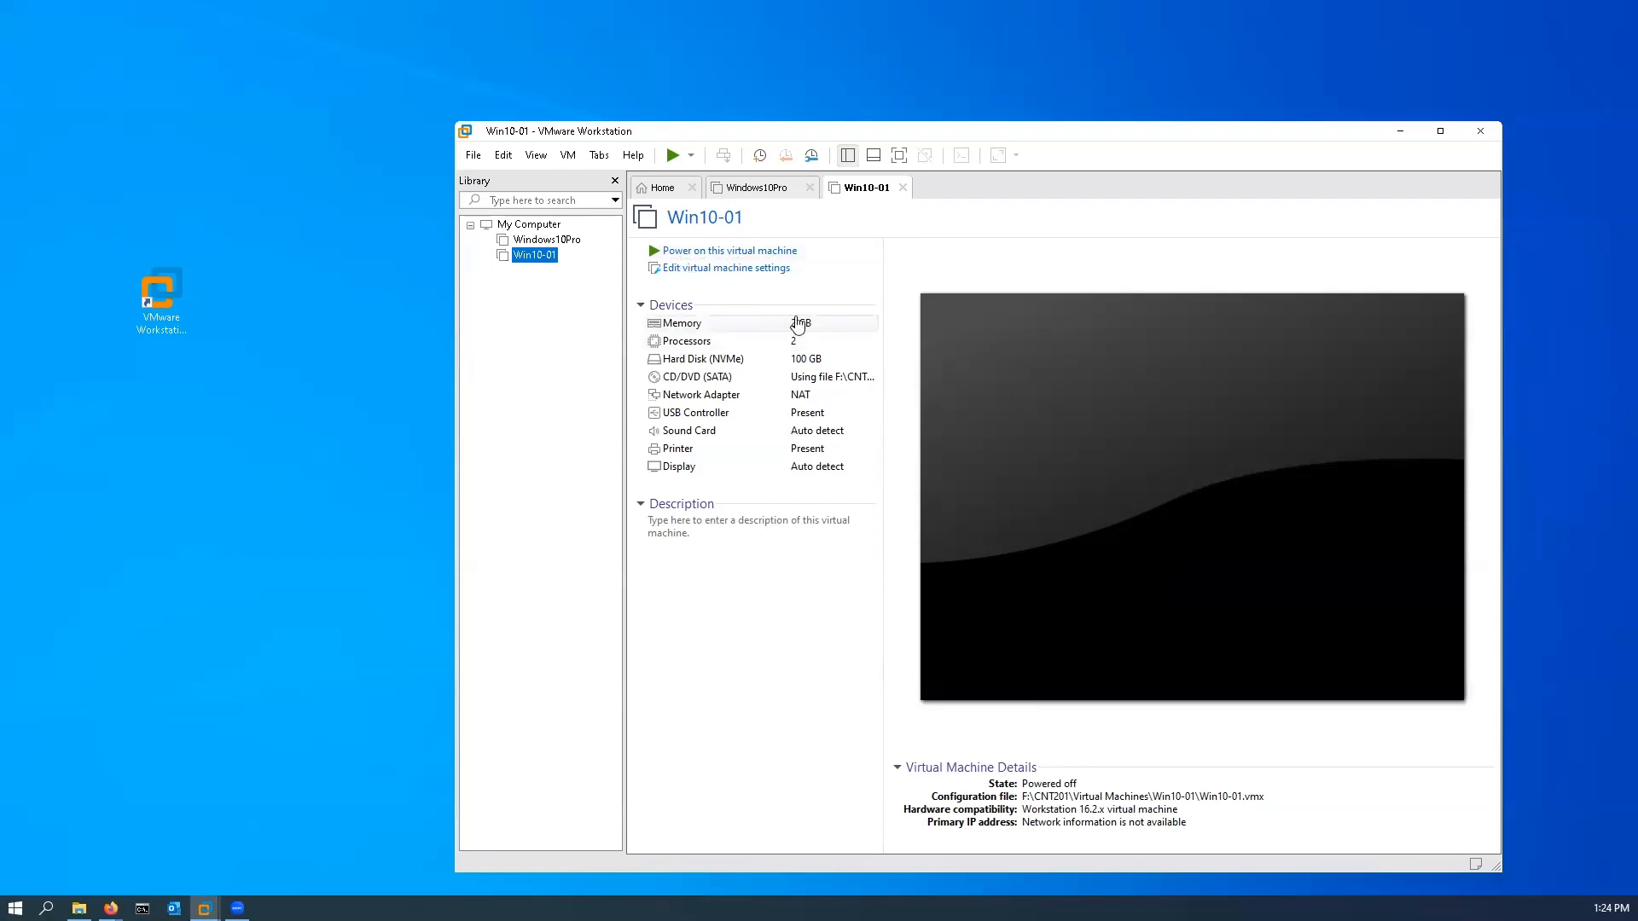
# Step: Compare the details of the original Windows10Pro machine with those of the Win10-01 clone
pyautogui.click(547, 239)
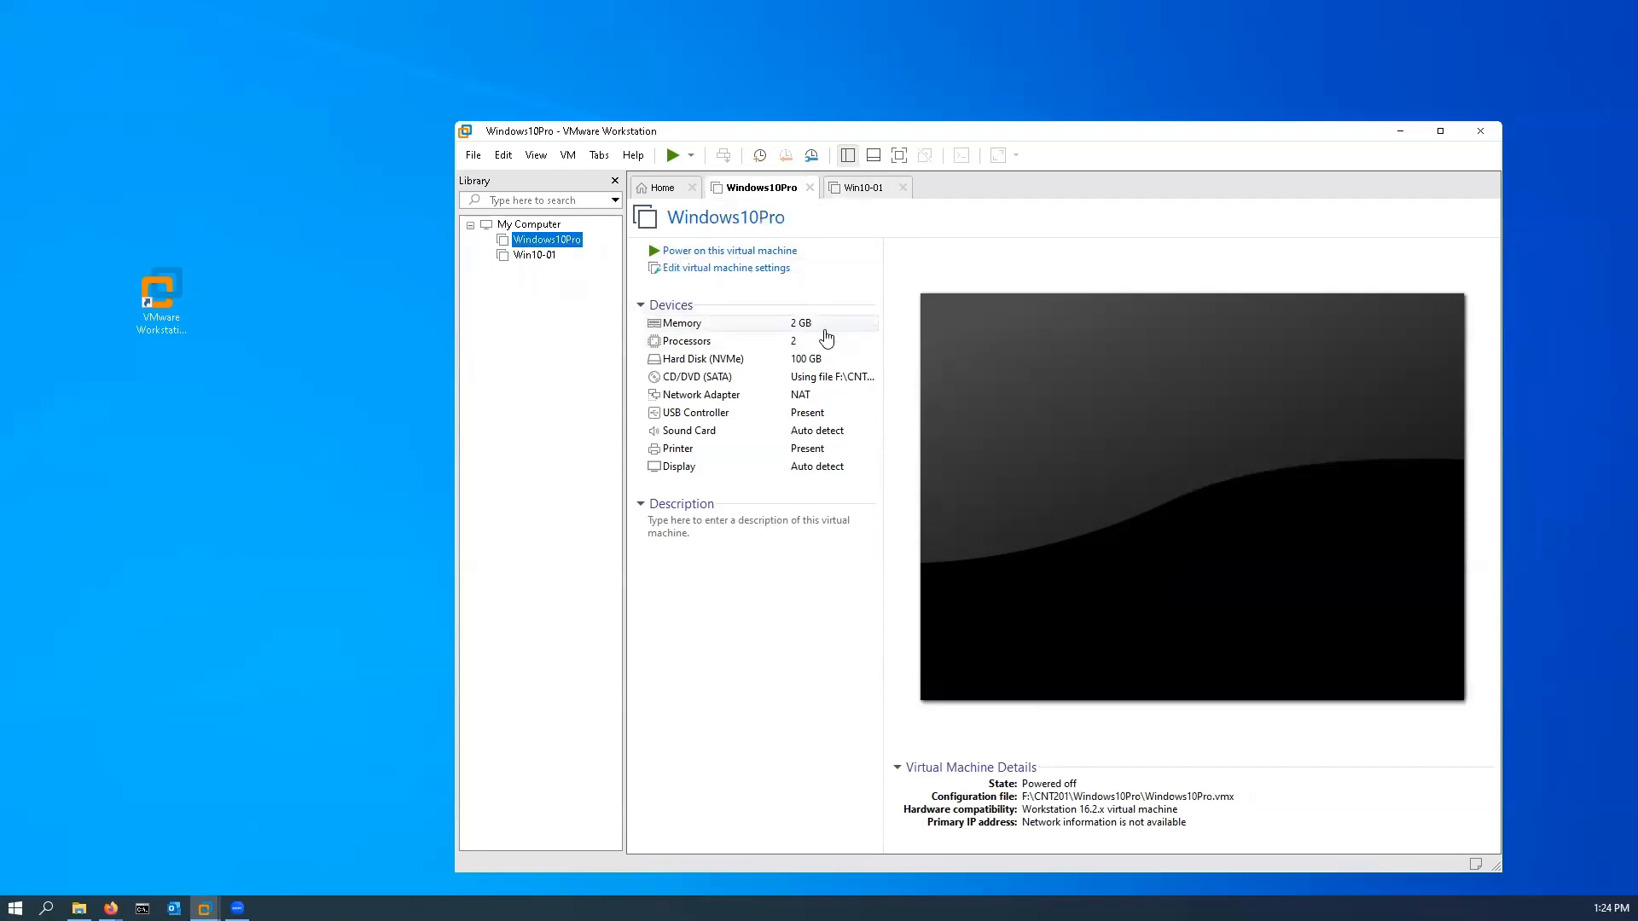
pyautogui.click(535, 255)
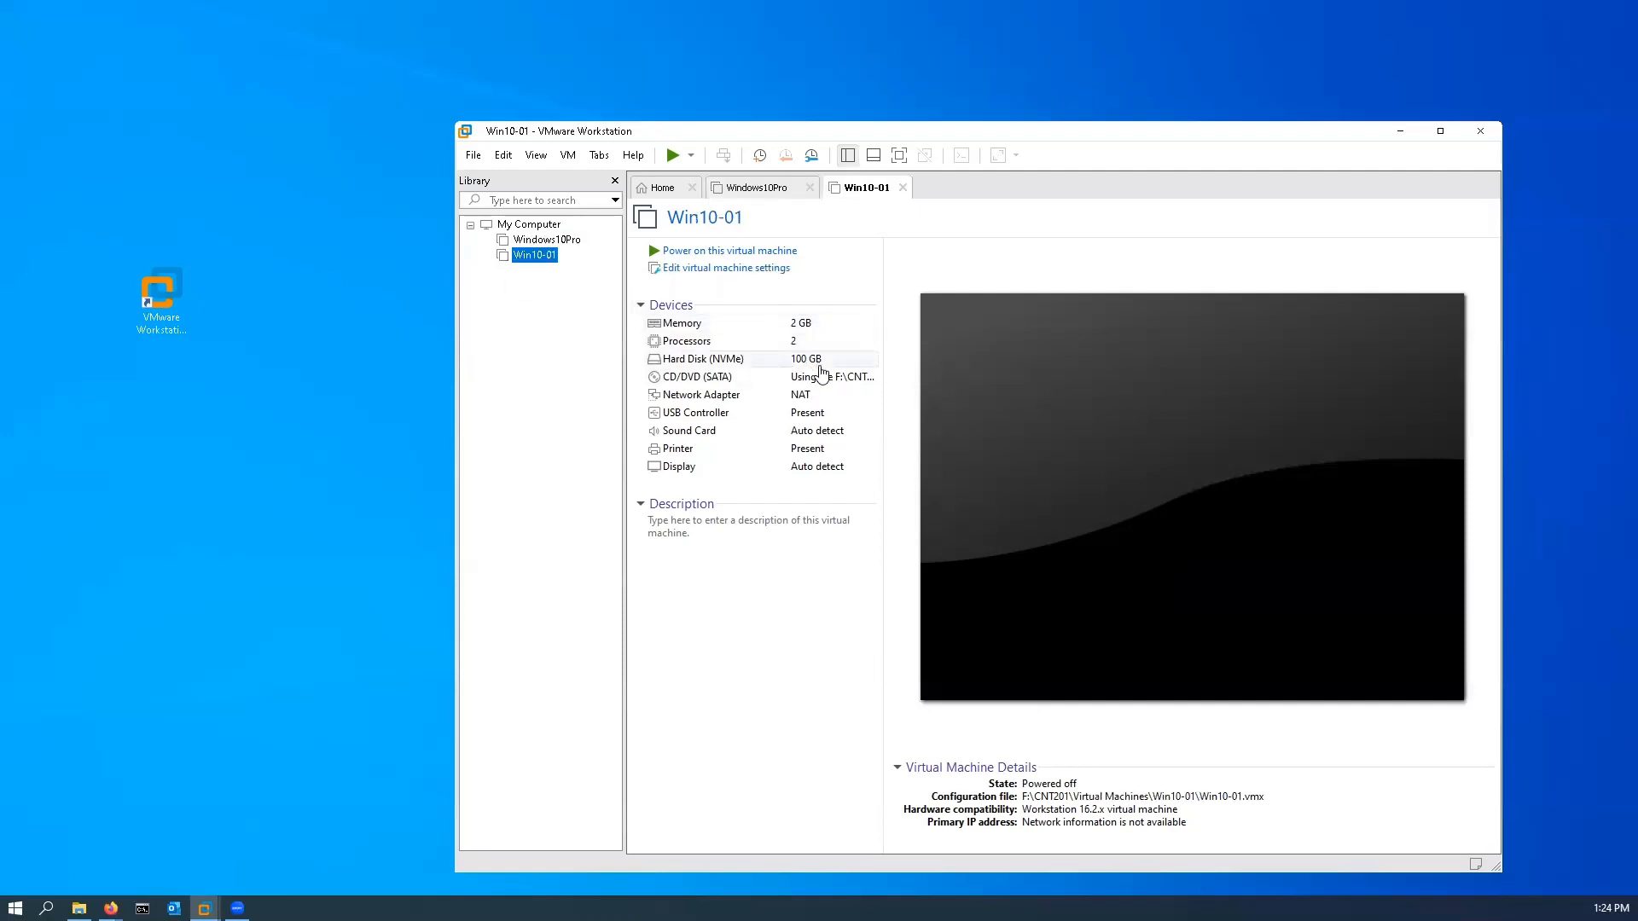
pyautogui.click(529, 242)
pyautogui.click(535, 255)
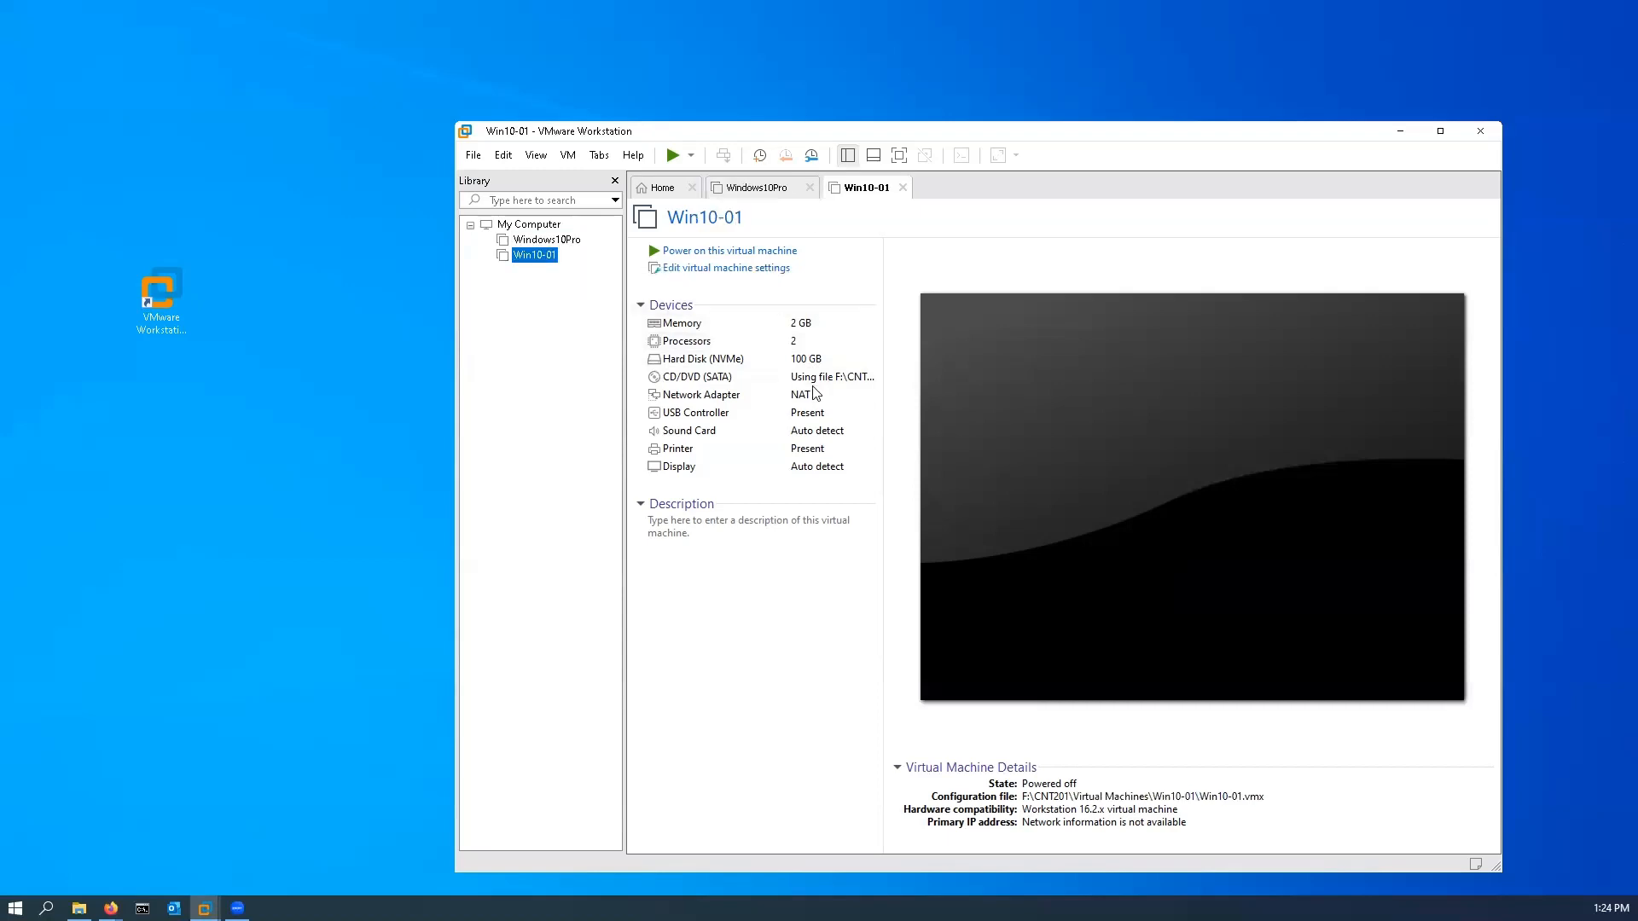
pyautogui.click(546, 243)
pyautogui.click(547, 261)
# Step: Set the Win10-01 machine's CD/DVD (SATA) device to use a physical drive with Auto detect instead of the ISO image
pyautogui.click(751, 381)
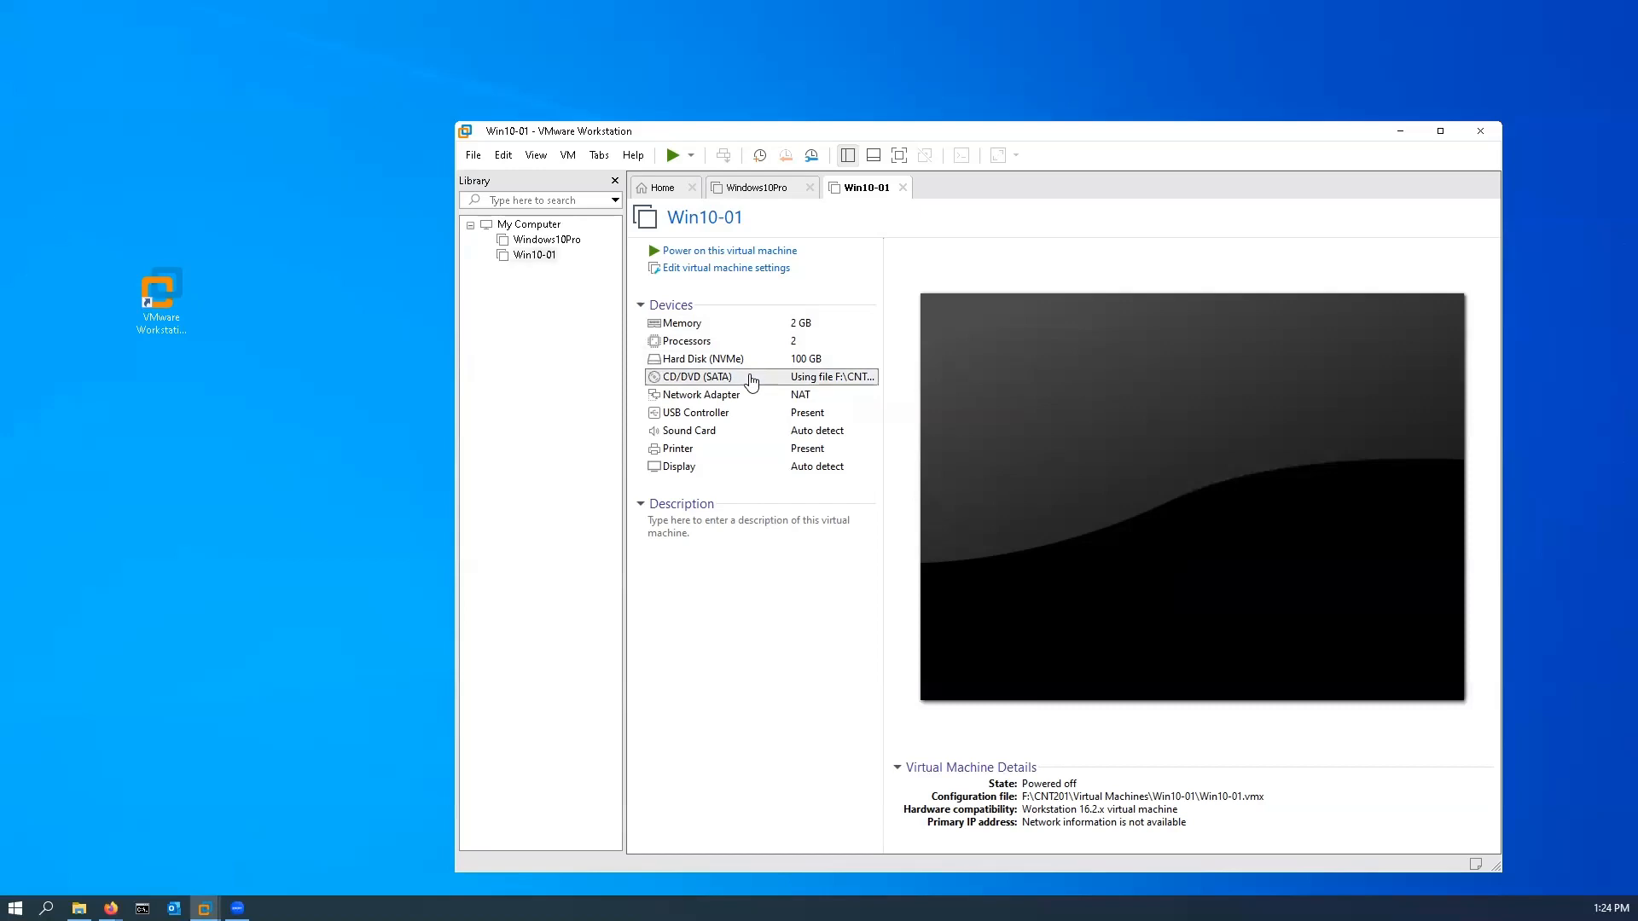
pyautogui.doubleClick(750, 380)
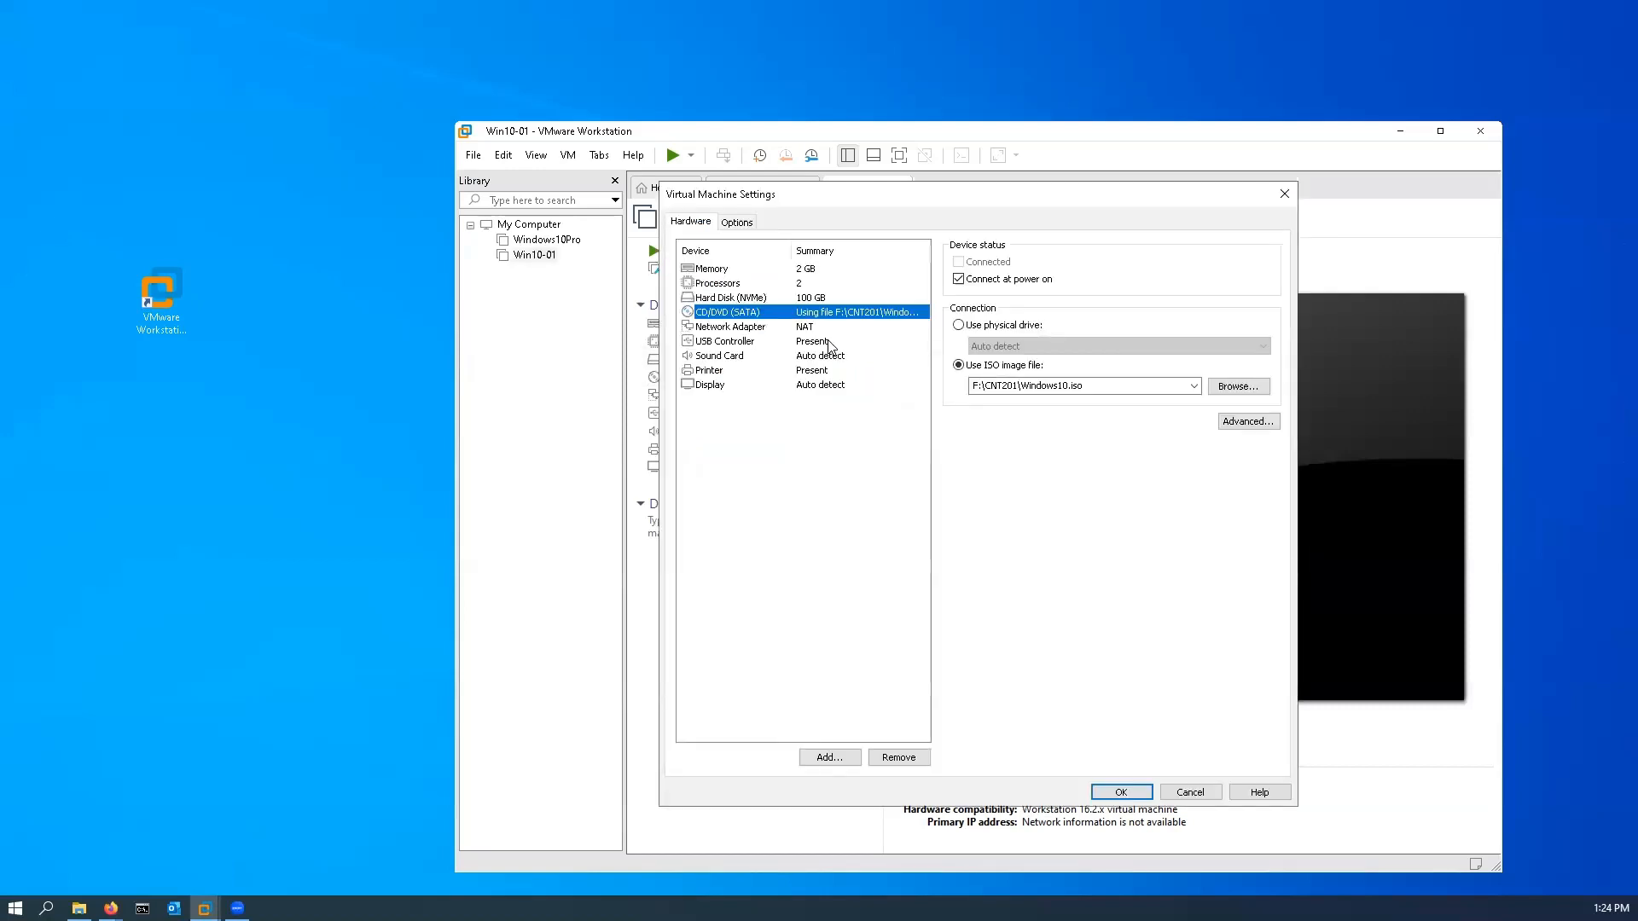
pyautogui.click(958, 325)
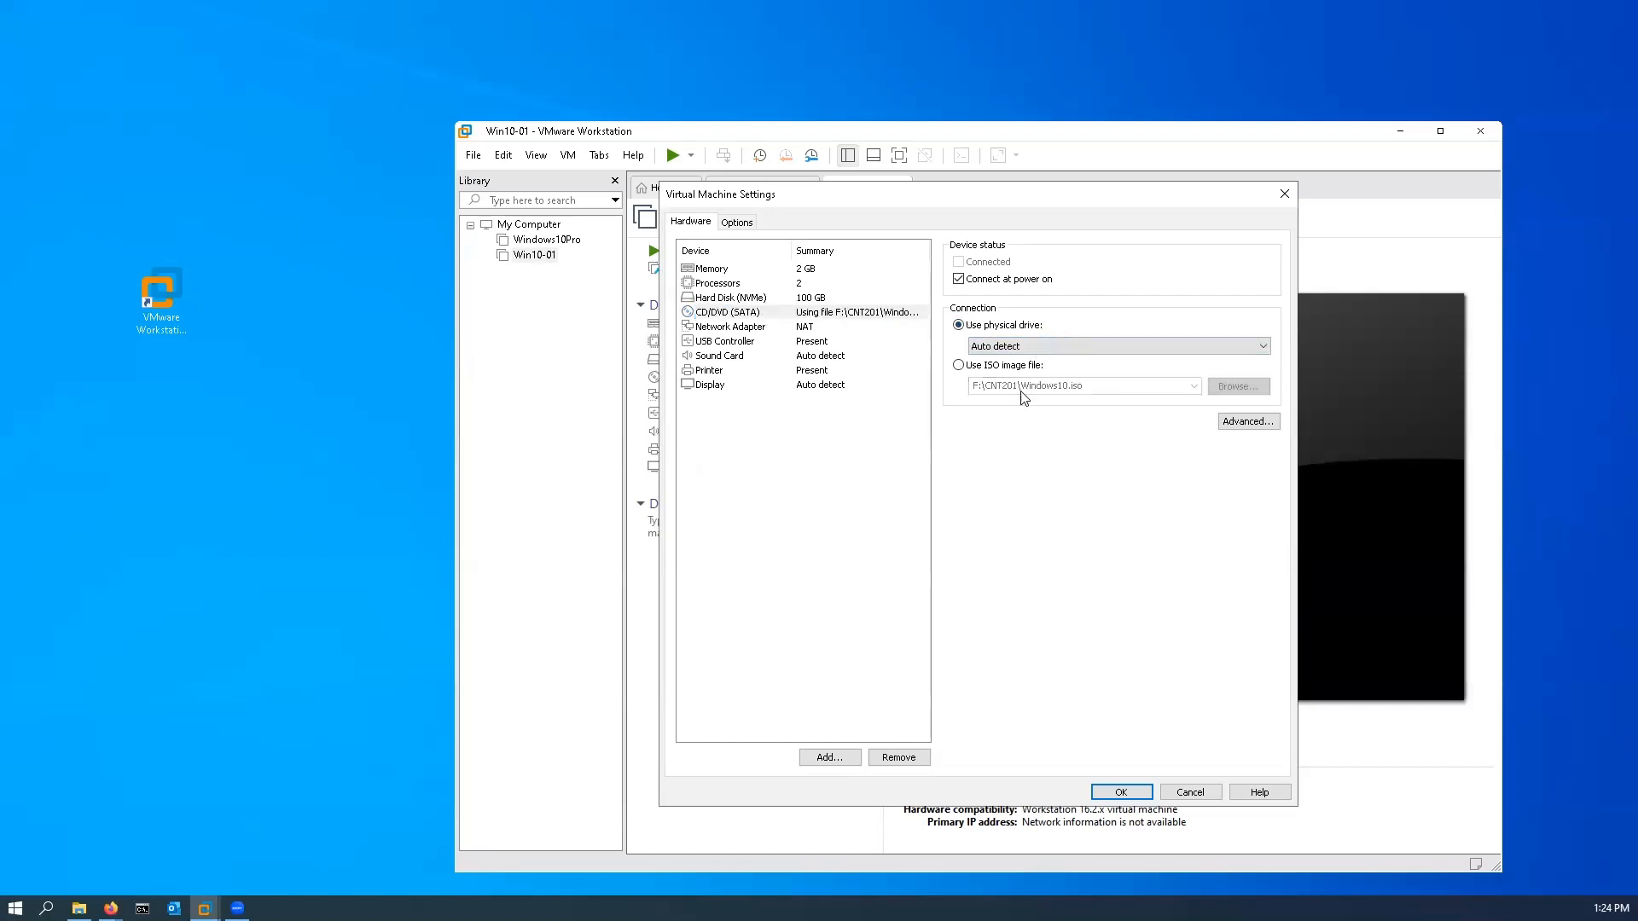
pyautogui.click(1123, 790)
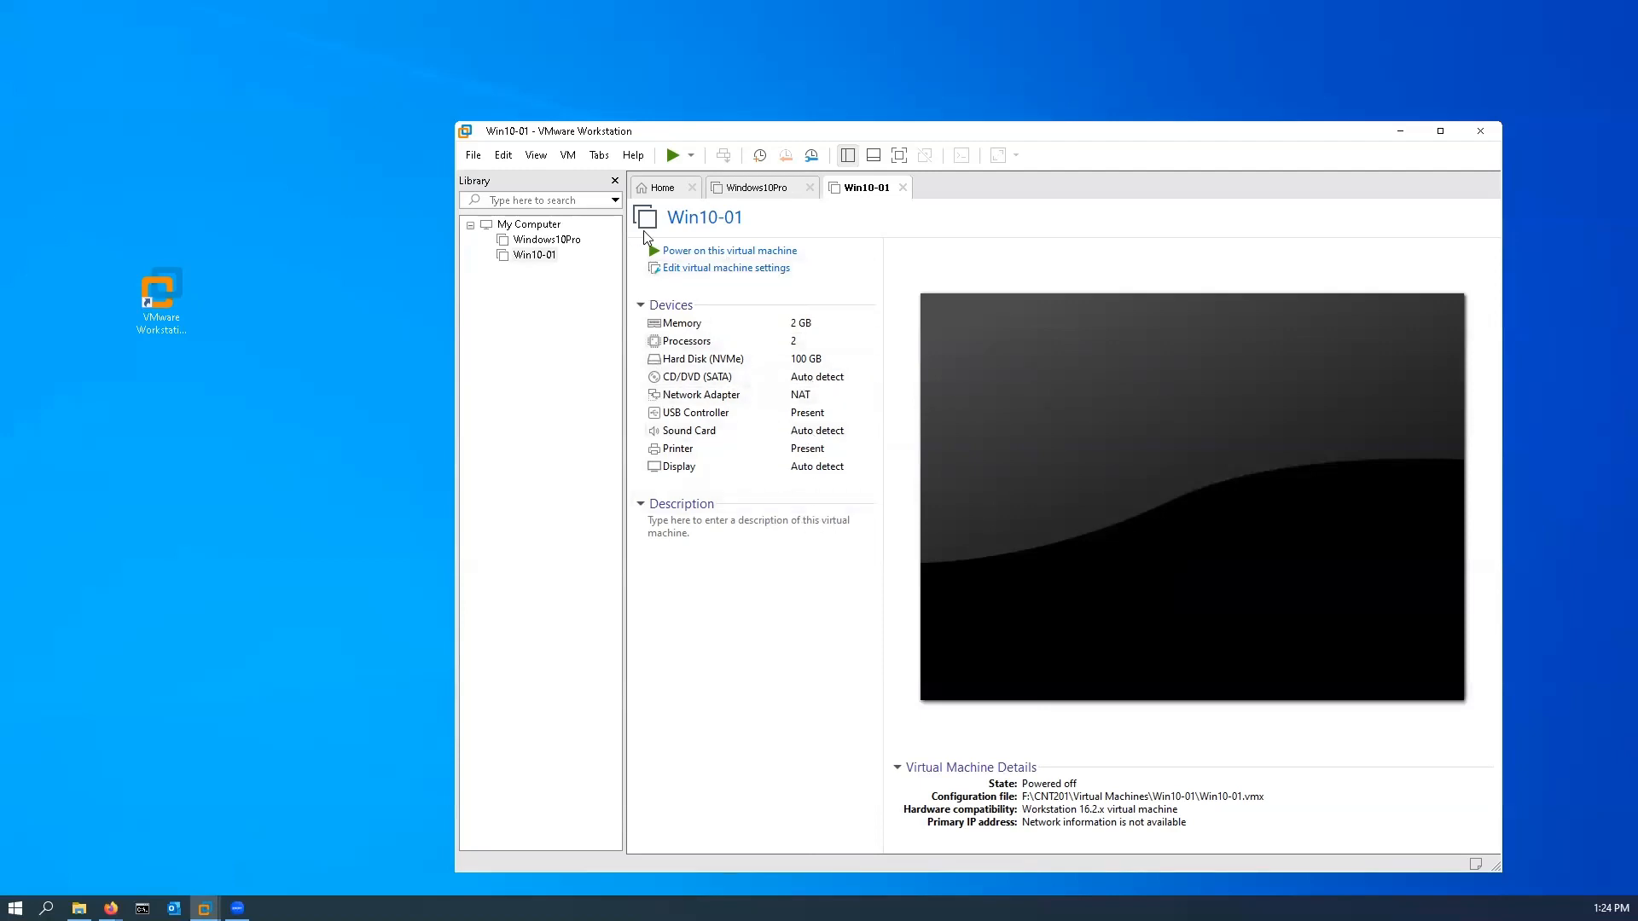
# Step: Power on Win10-01, dismiss the side channel mitigations hint and agree to connect the virtual device at every power-on
pyautogui.click(682, 250)
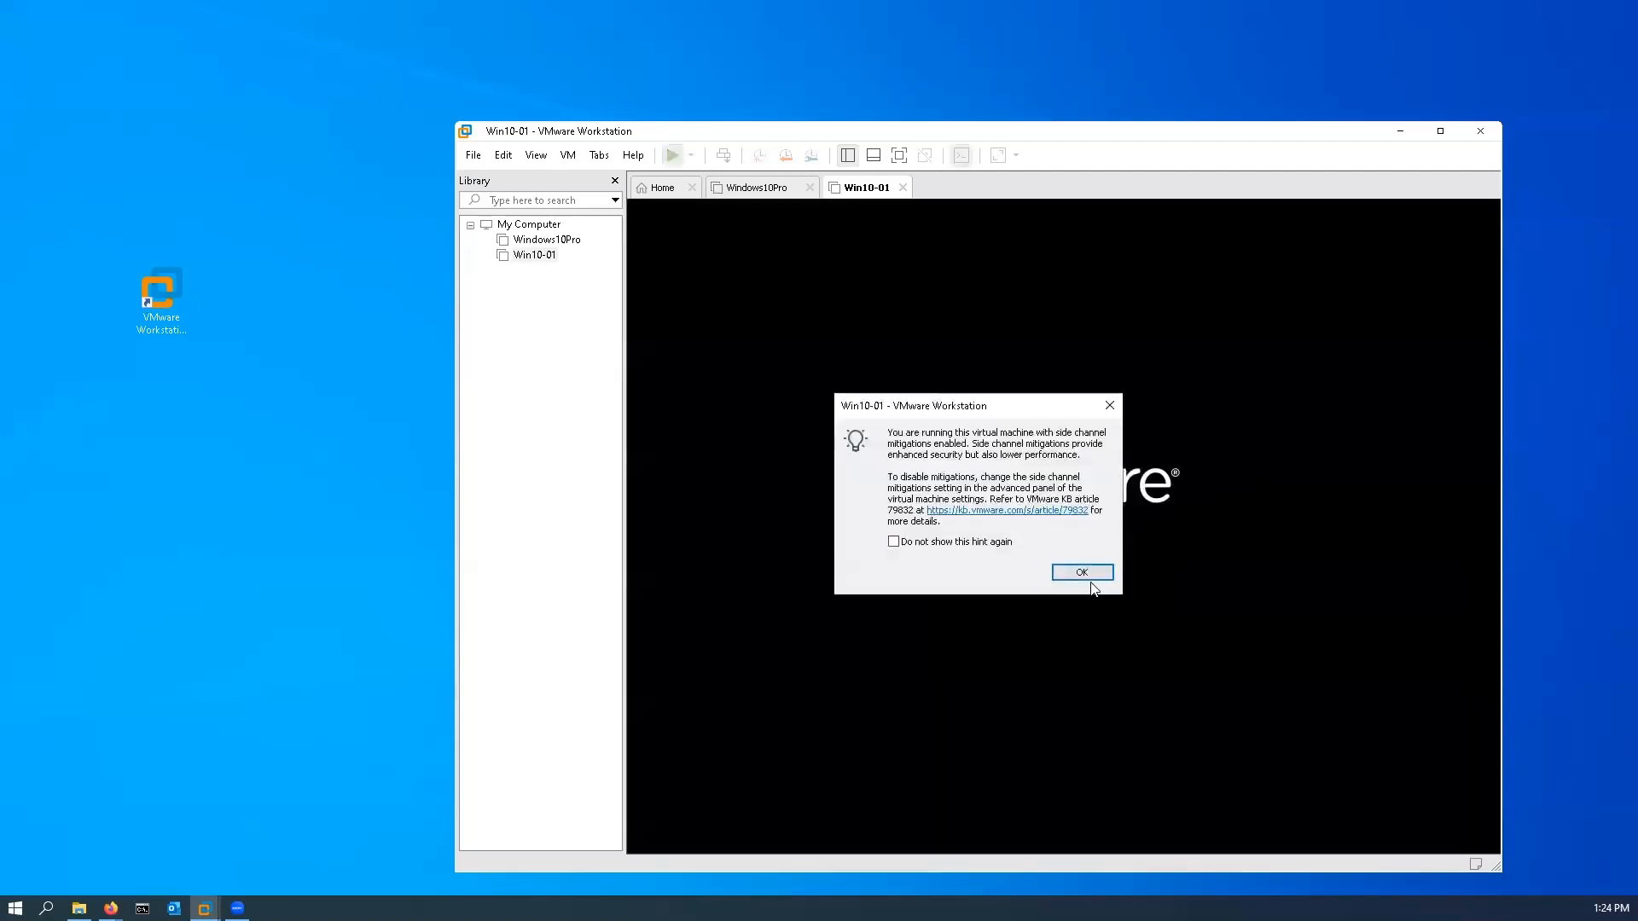
pyautogui.click(1097, 576)
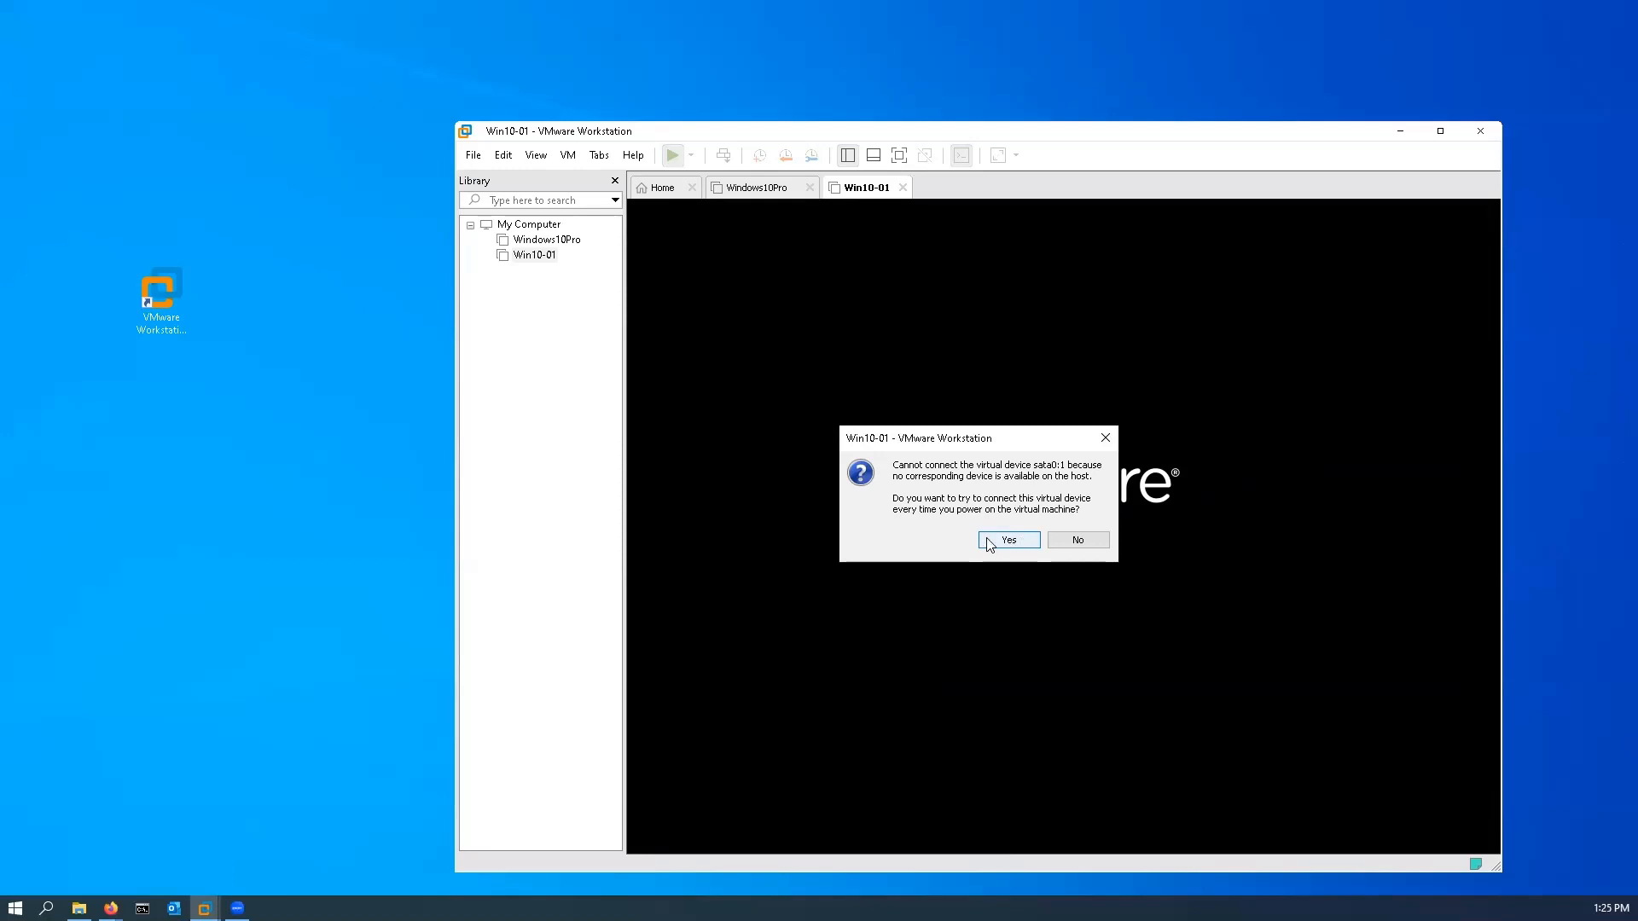
pyautogui.click(1008, 542)
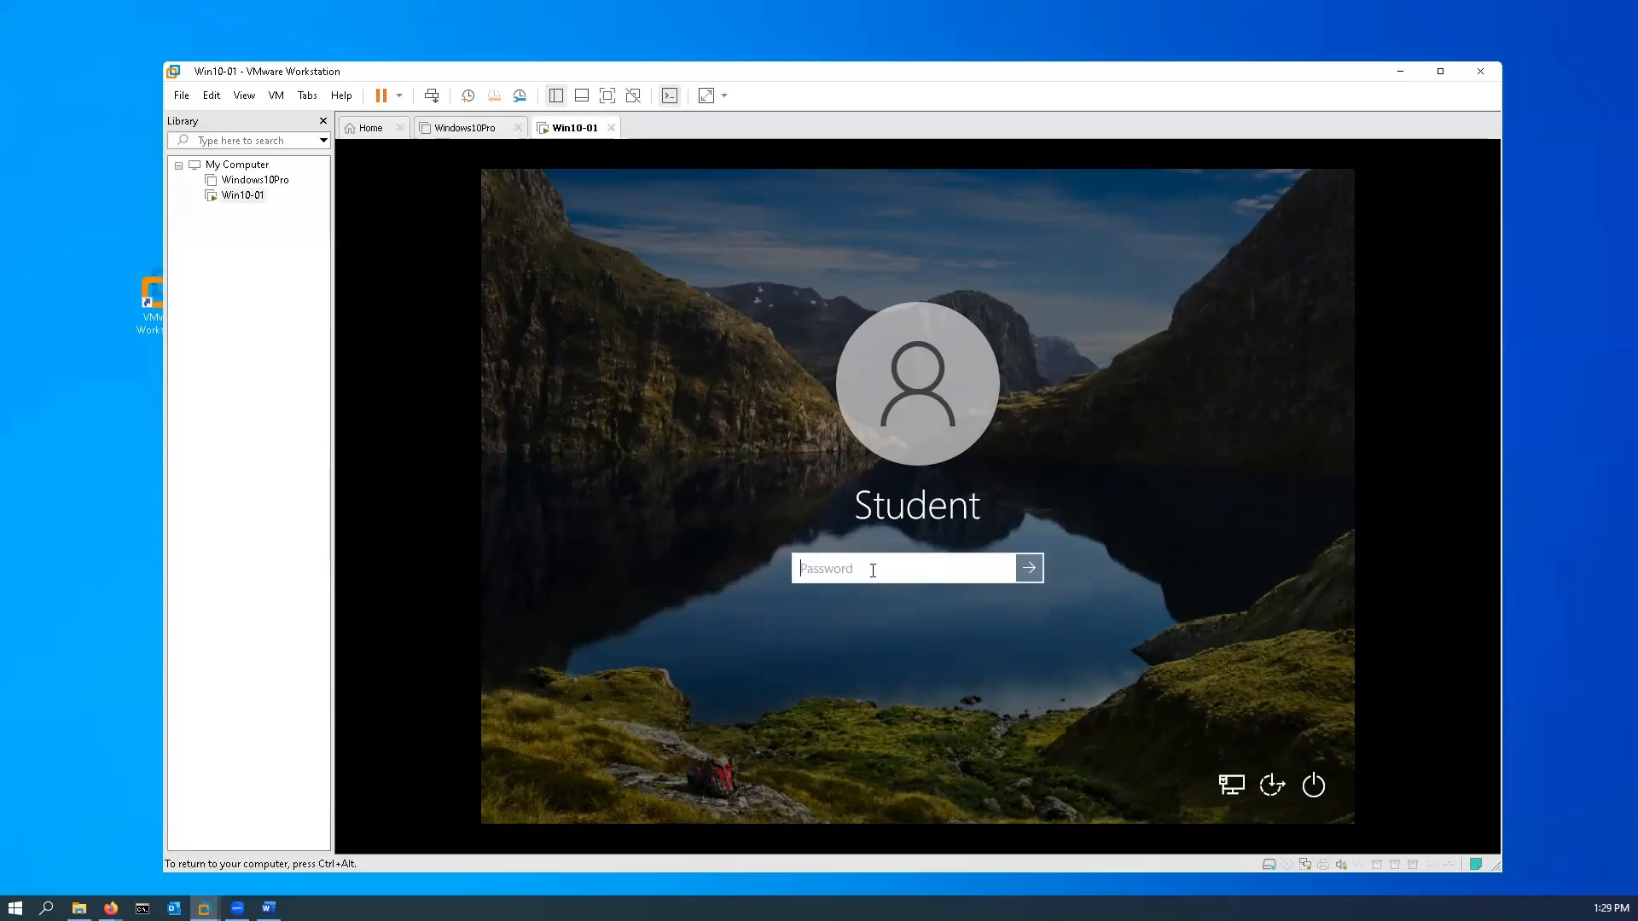
# Step: Sign in to Windows on Win10-01 as Student by entering the account password
pyautogui.write('•••••')
pyautogui.press('BackSpace')
pyautogui.press('BackSpace')
pyautogui.press('BackSpace')
pyautogui.press('BackSpace')
pyautogui.press('BackSpace')
pyautogui.write('•••••••••••')
pyautogui.press('Return')
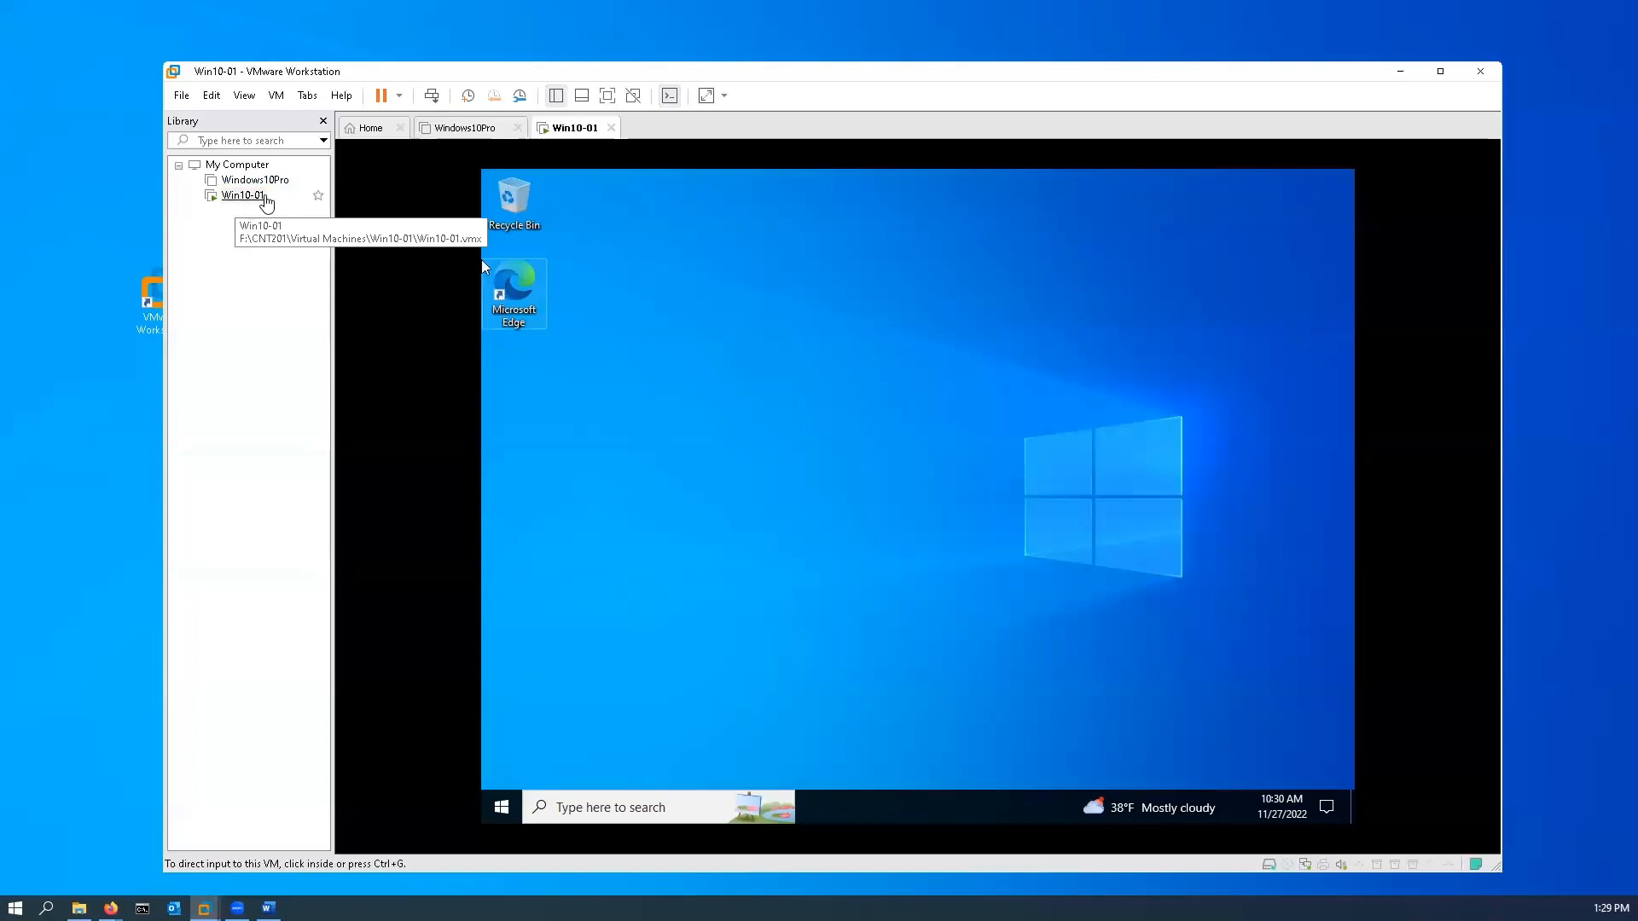
# Step: Set up a full clone of the Windows10Pro machine from its current state and name it Win10-02
pyautogui.rightClick(265, 181)
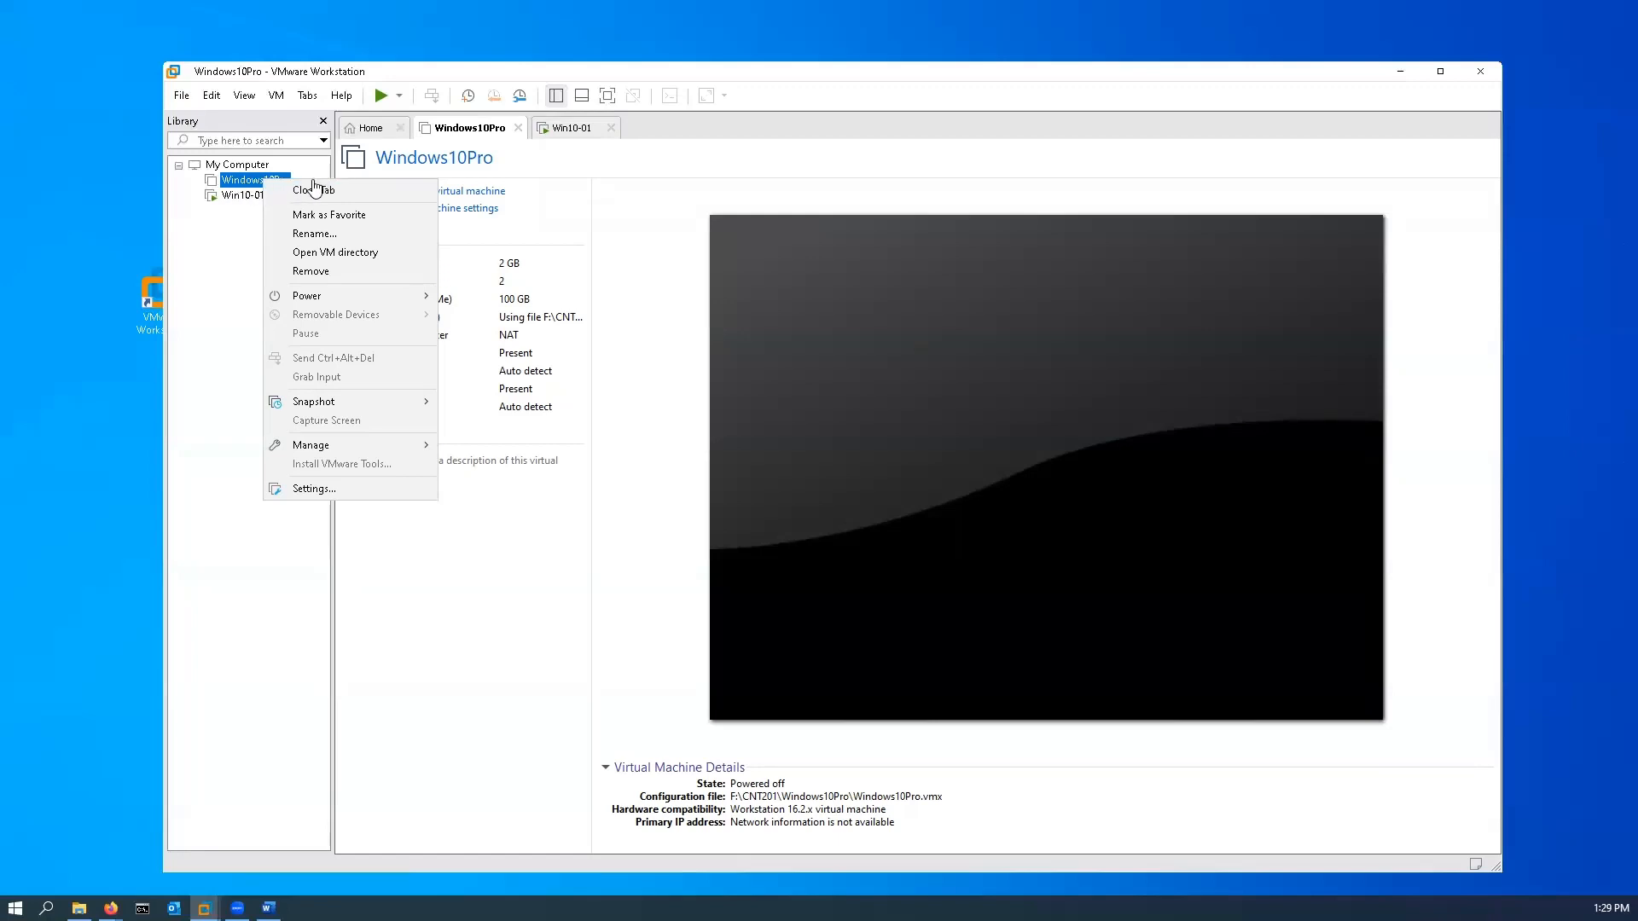
pyautogui.moveTo(353, 449)
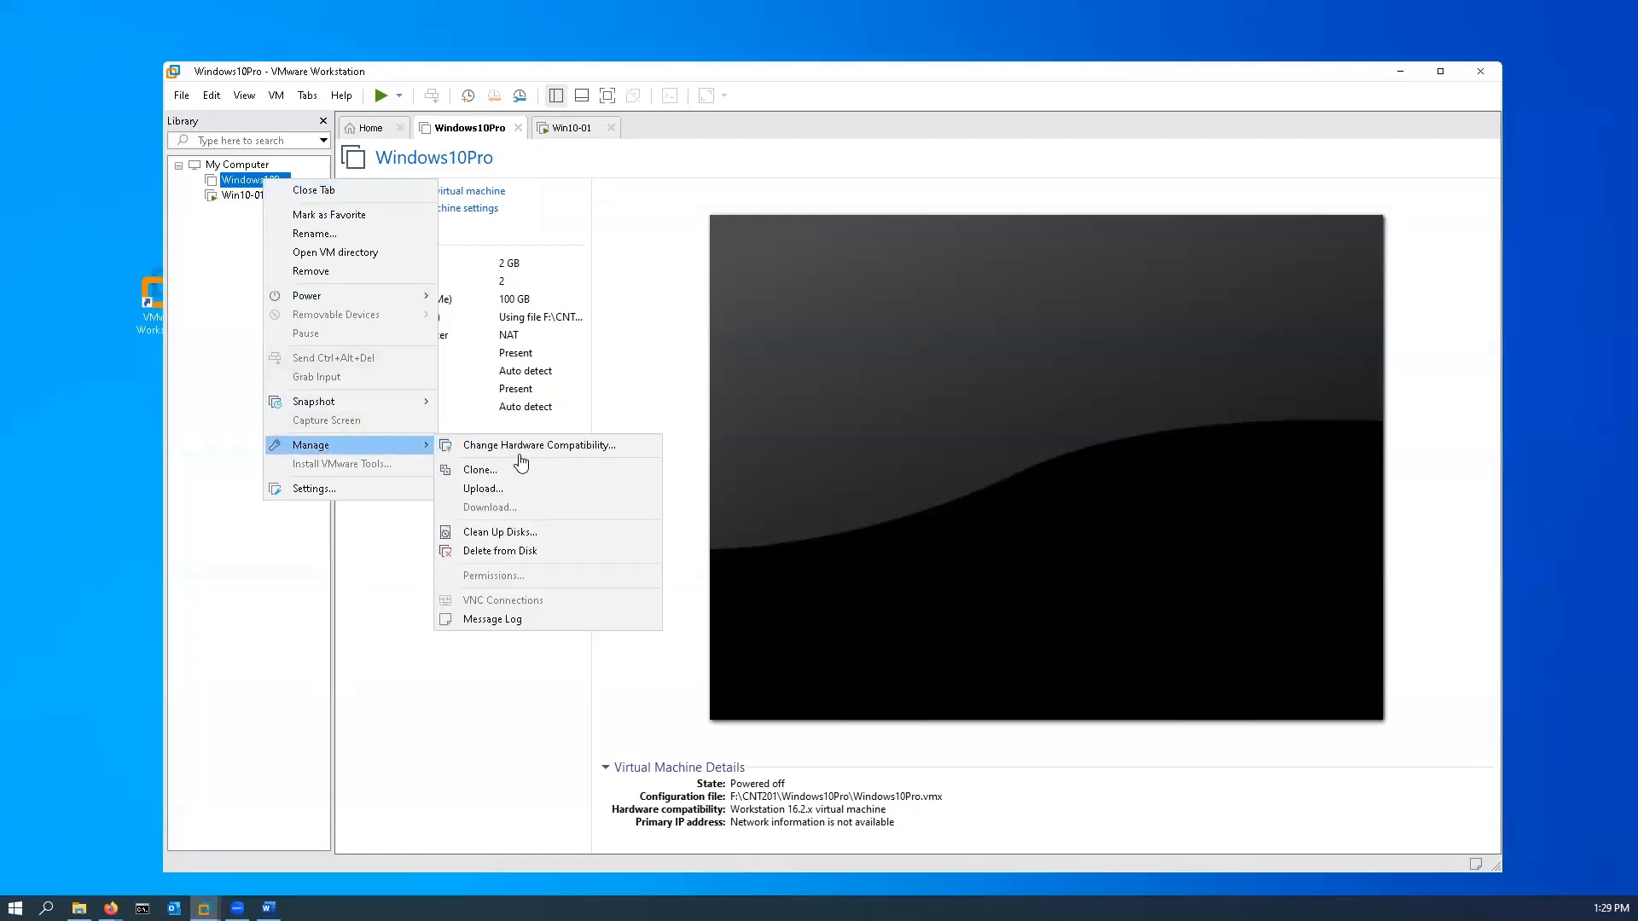
pyautogui.click(479, 470)
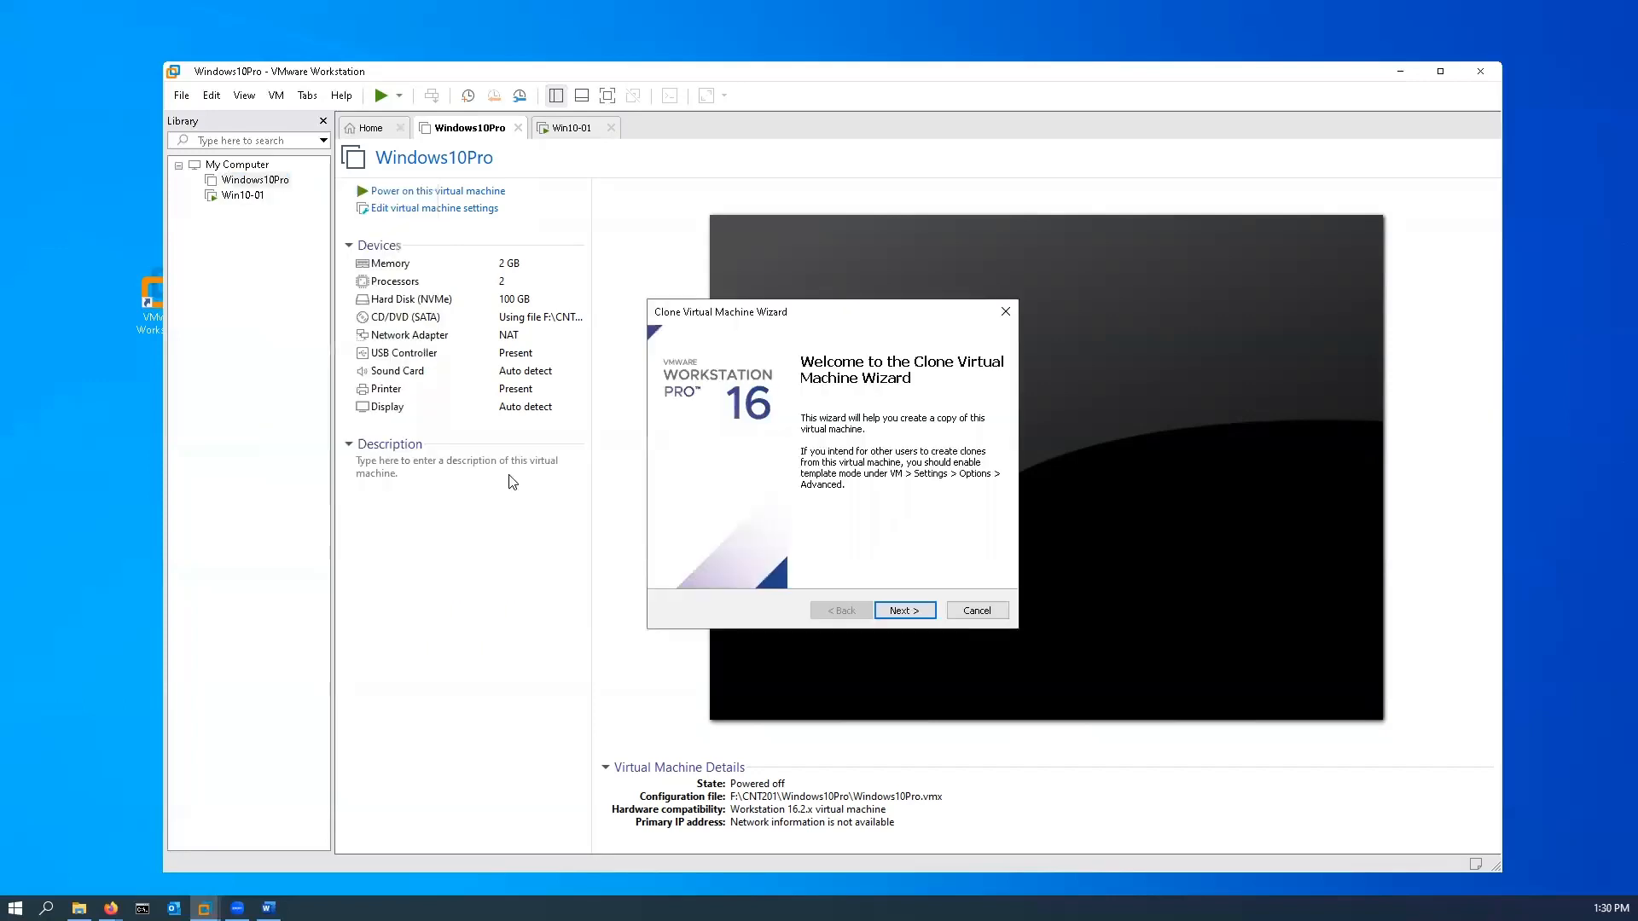
pyautogui.click(913, 612)
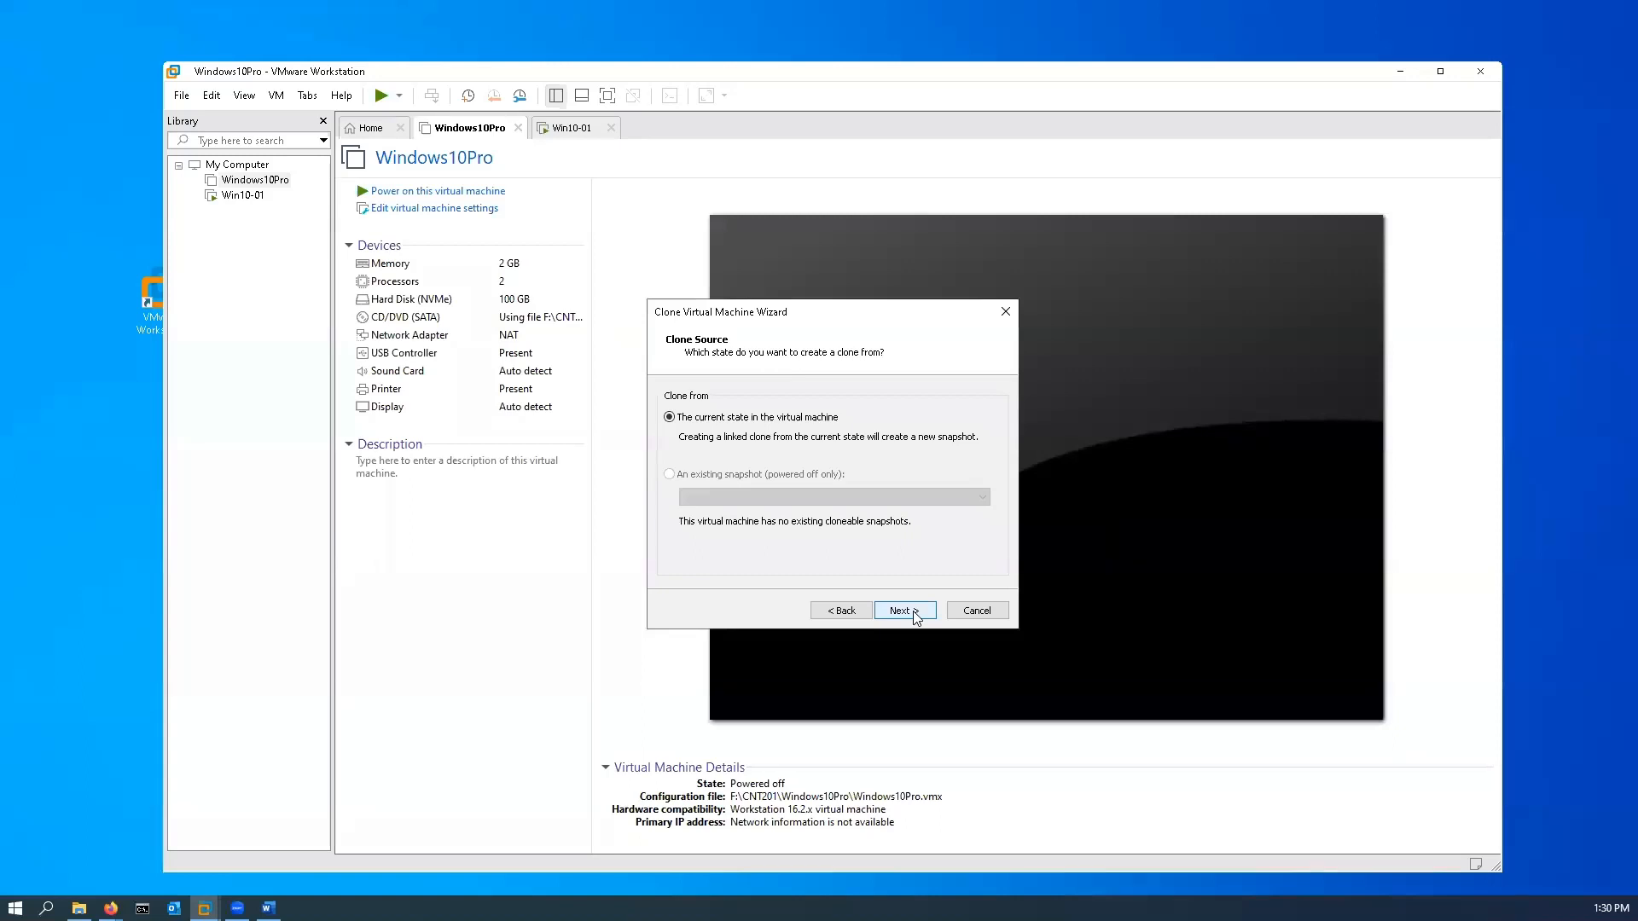
pyautogui.click(914, 617)
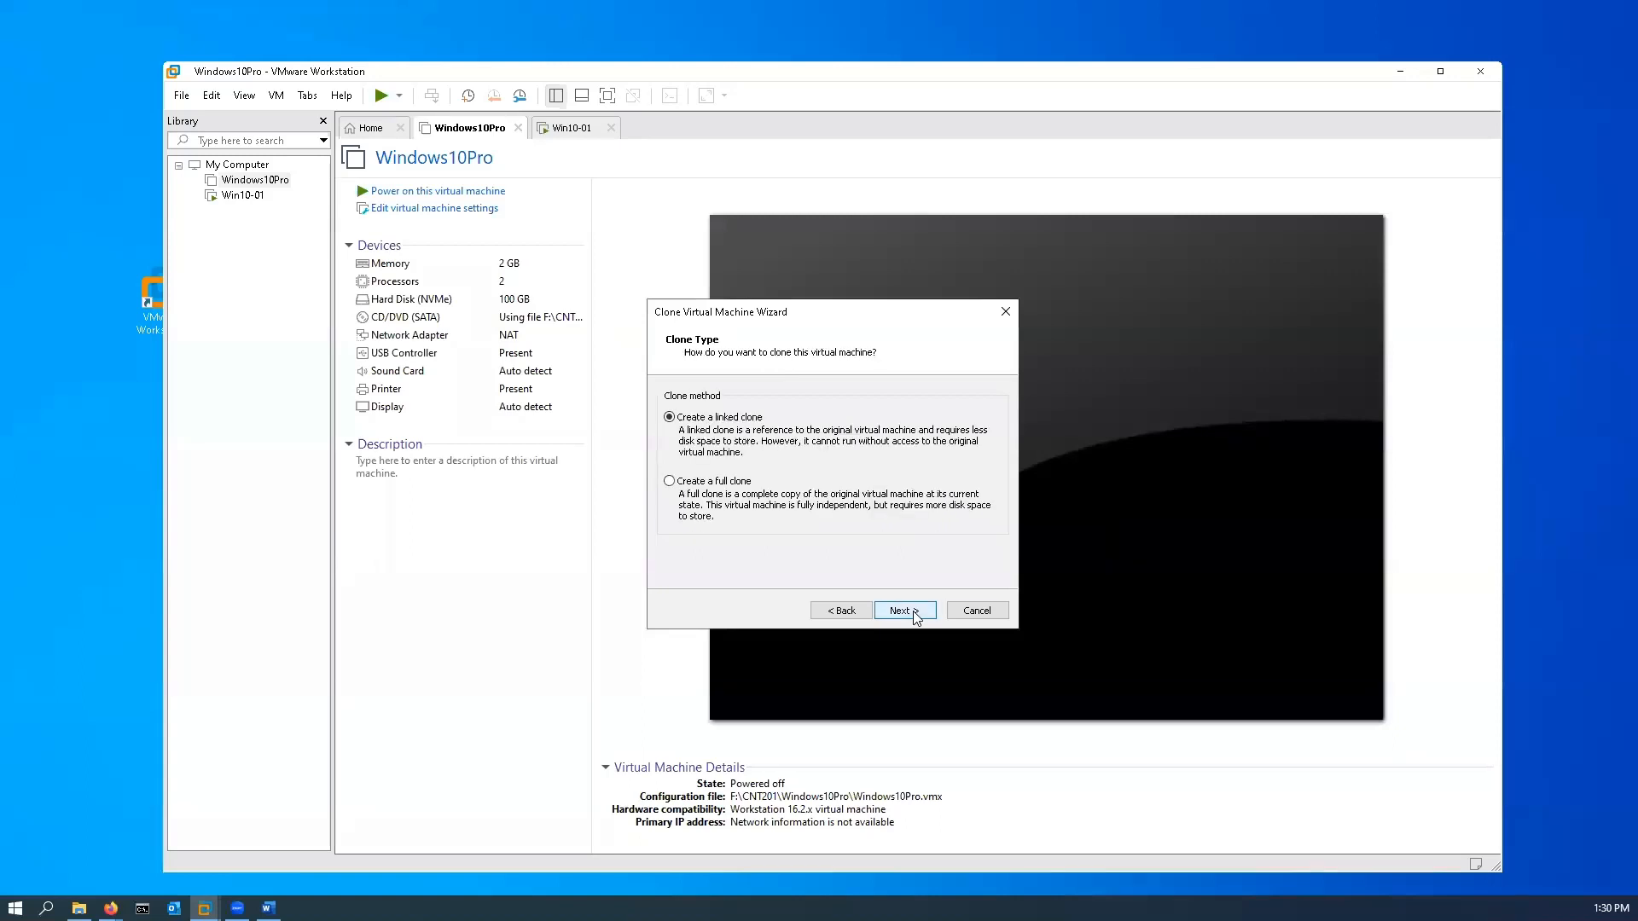
pyautogui.click(687, 481)
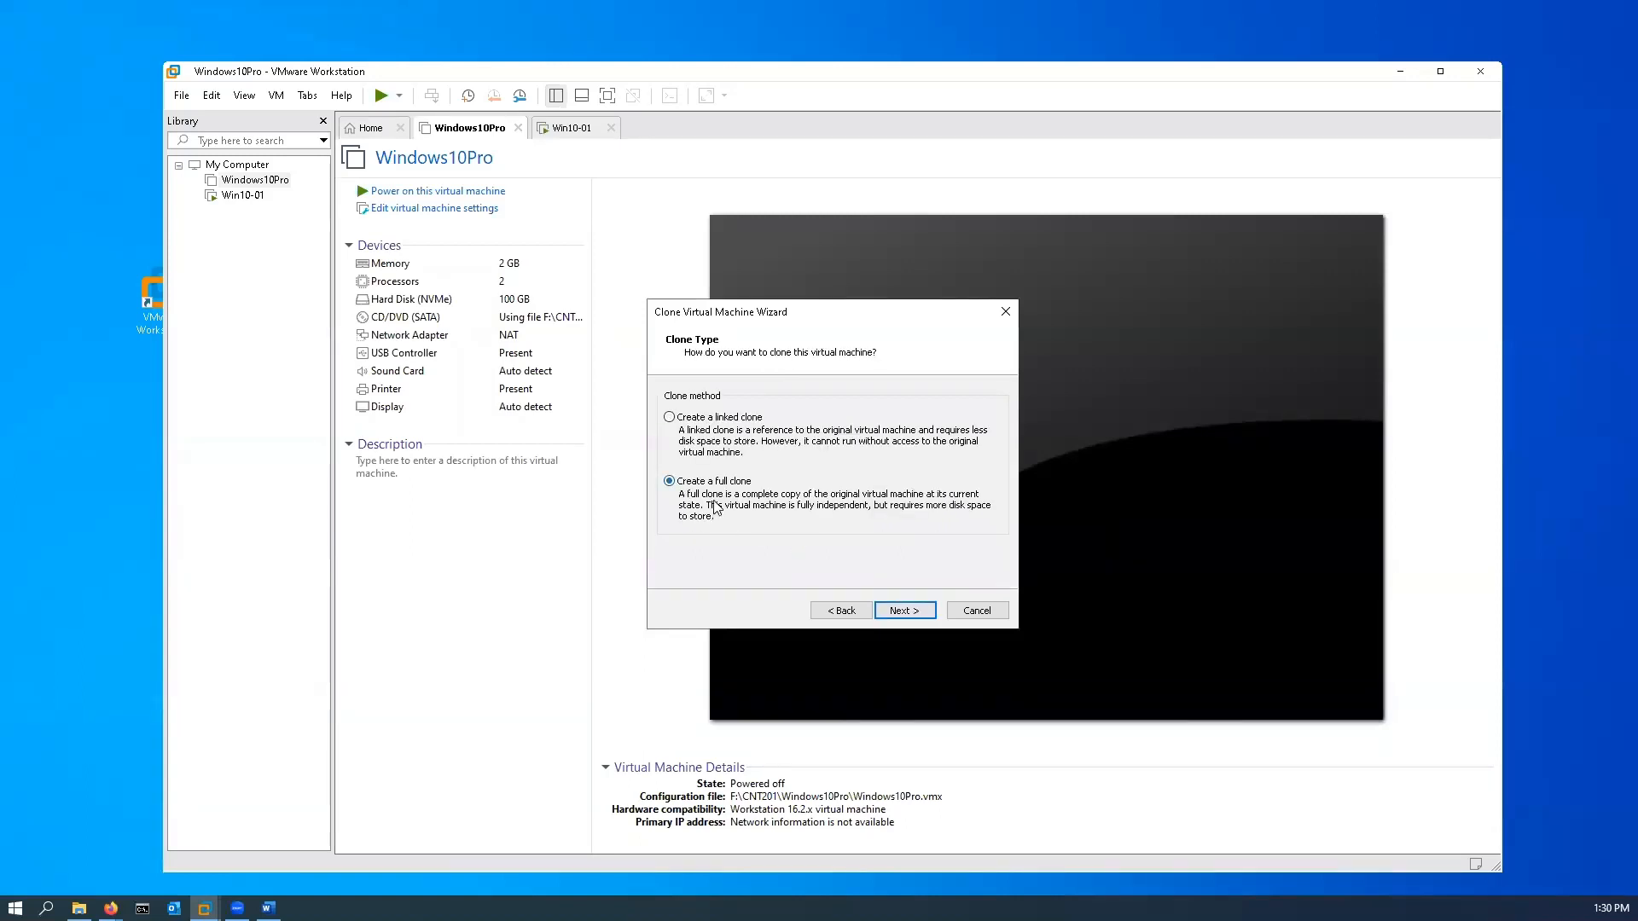
pyautogui.click(916, 611)
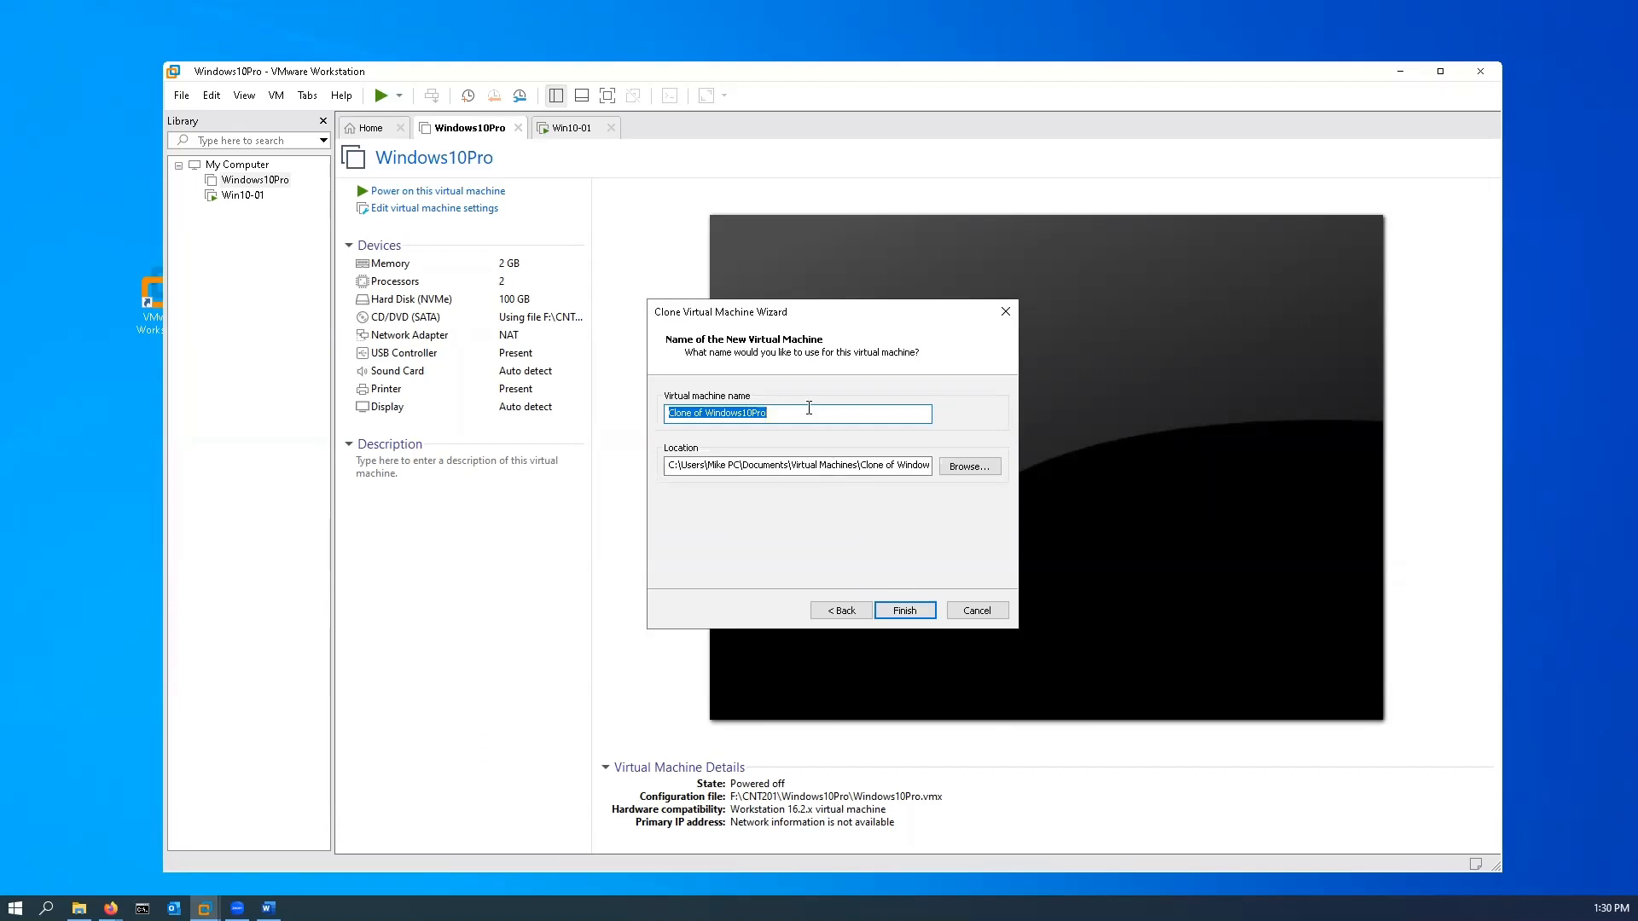
pyautogui.write('Win')
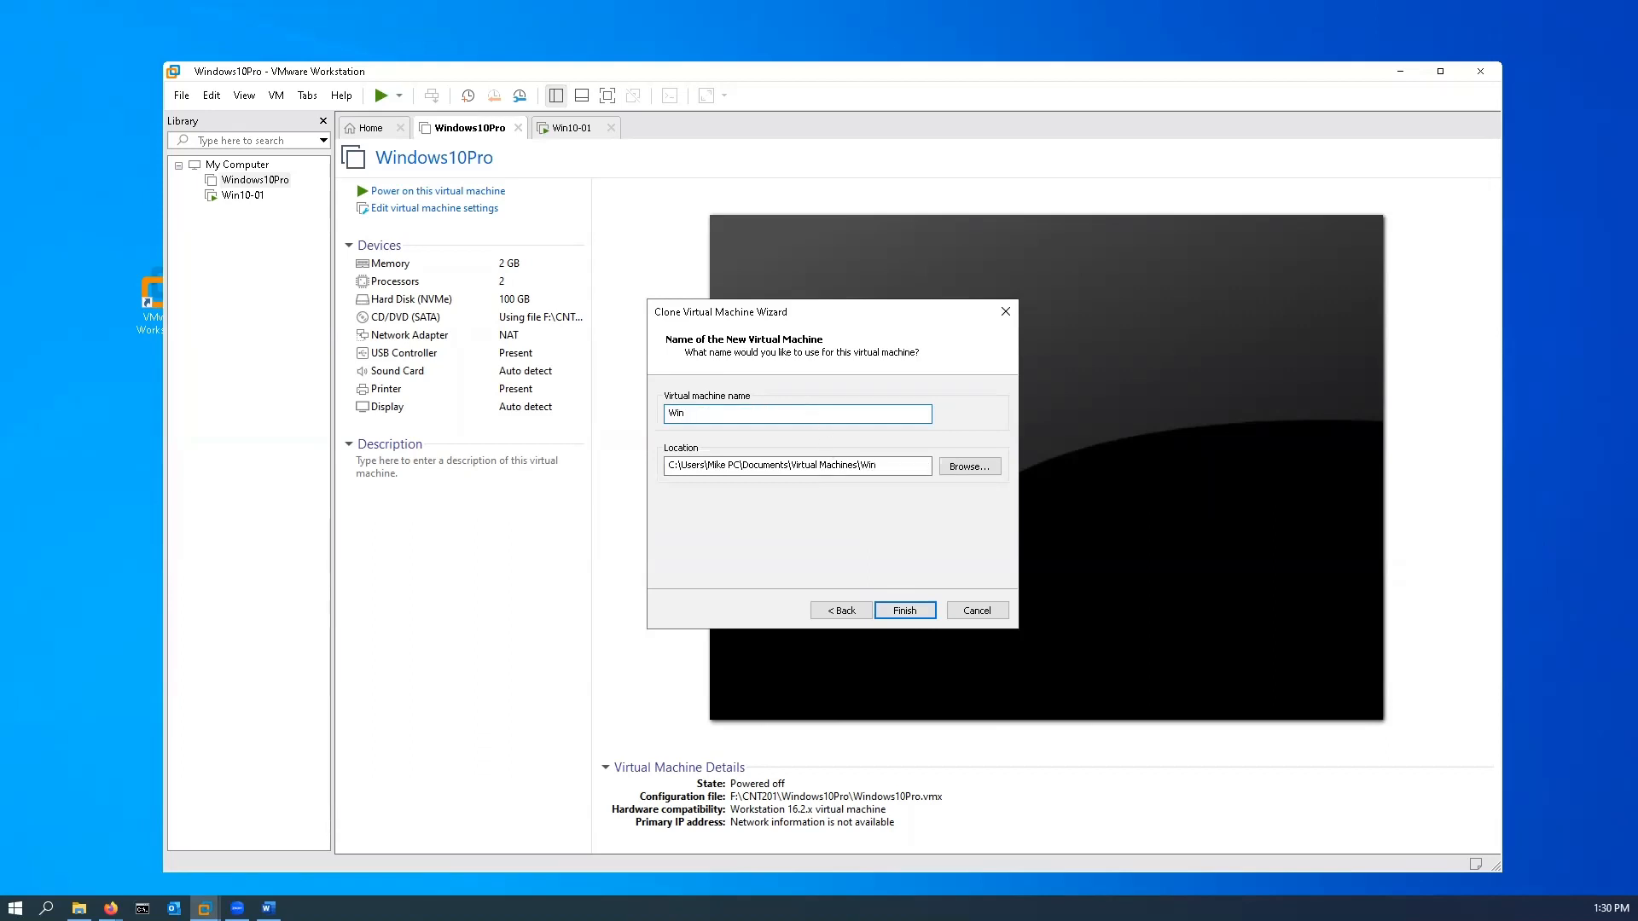
pyautogui.write('10-02')
# Step: Browse to CNT201\Virtual Machines on the My Passport (F:) drive for the clone's location
pyautogui.click(967, 470)
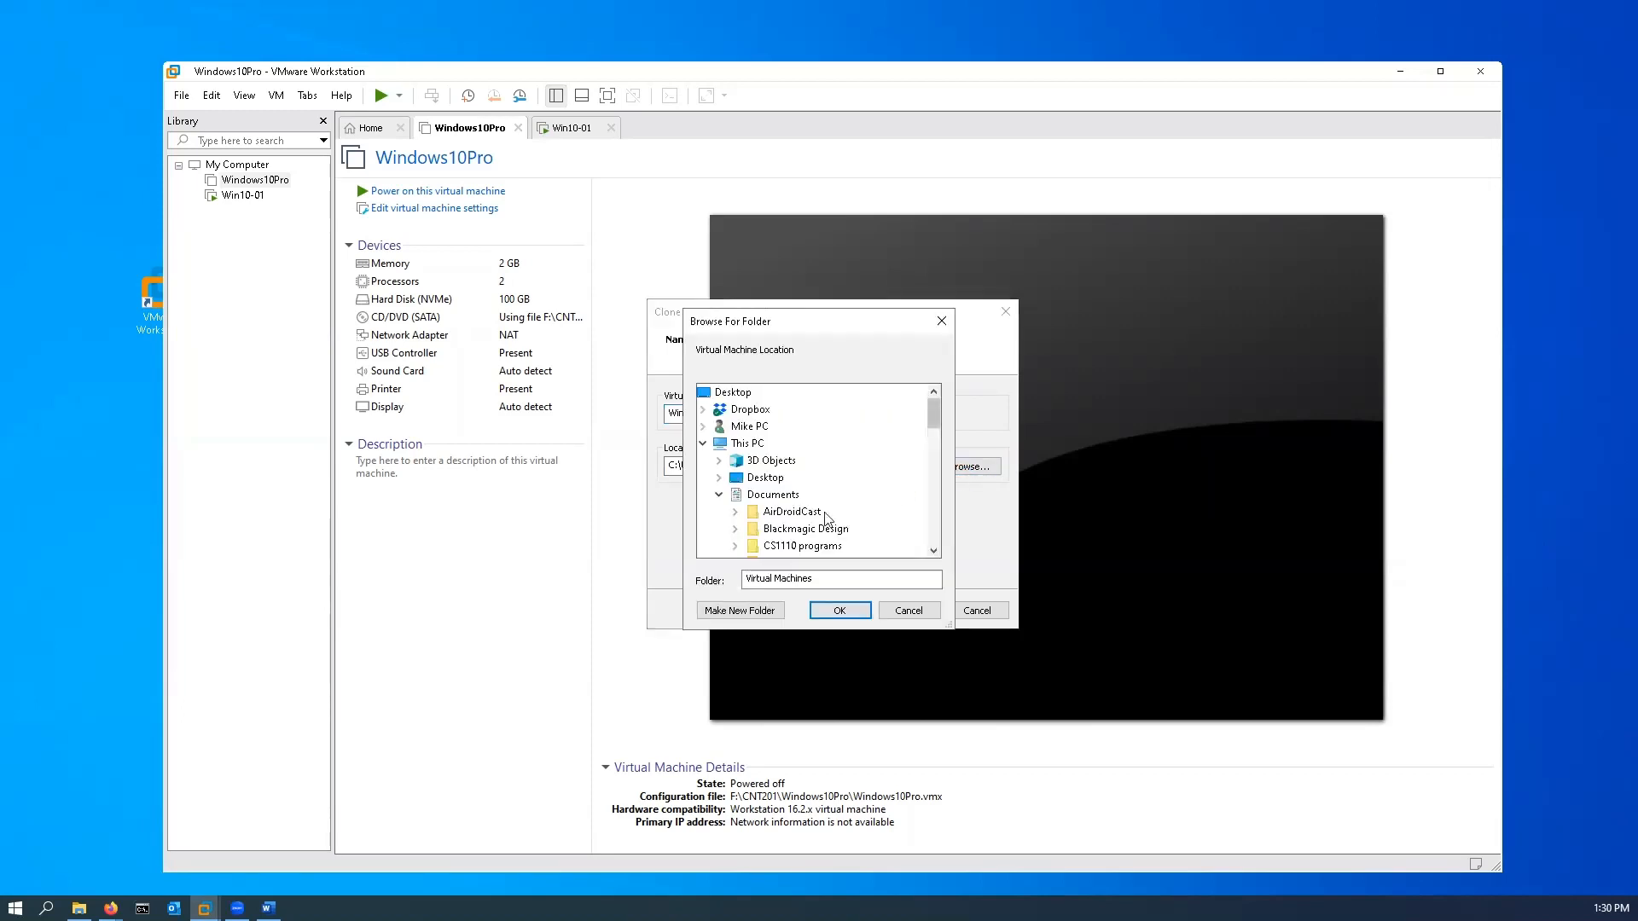
pyautogui.scroll(-6, 819, 478)
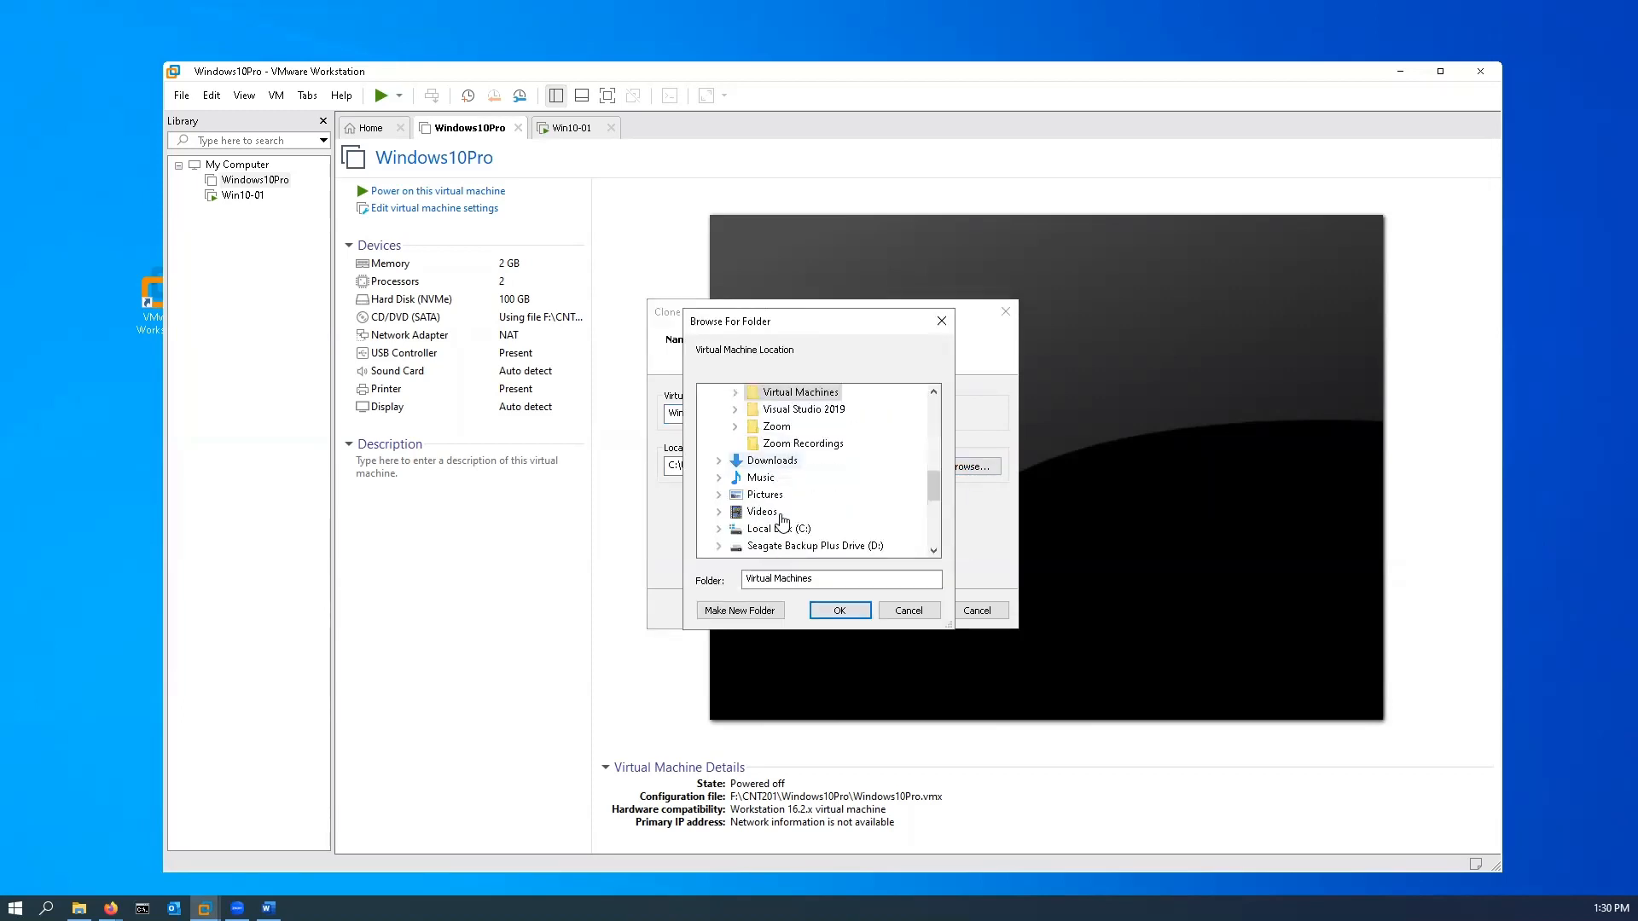
pyautogui.scroll(-3, 781, 529)
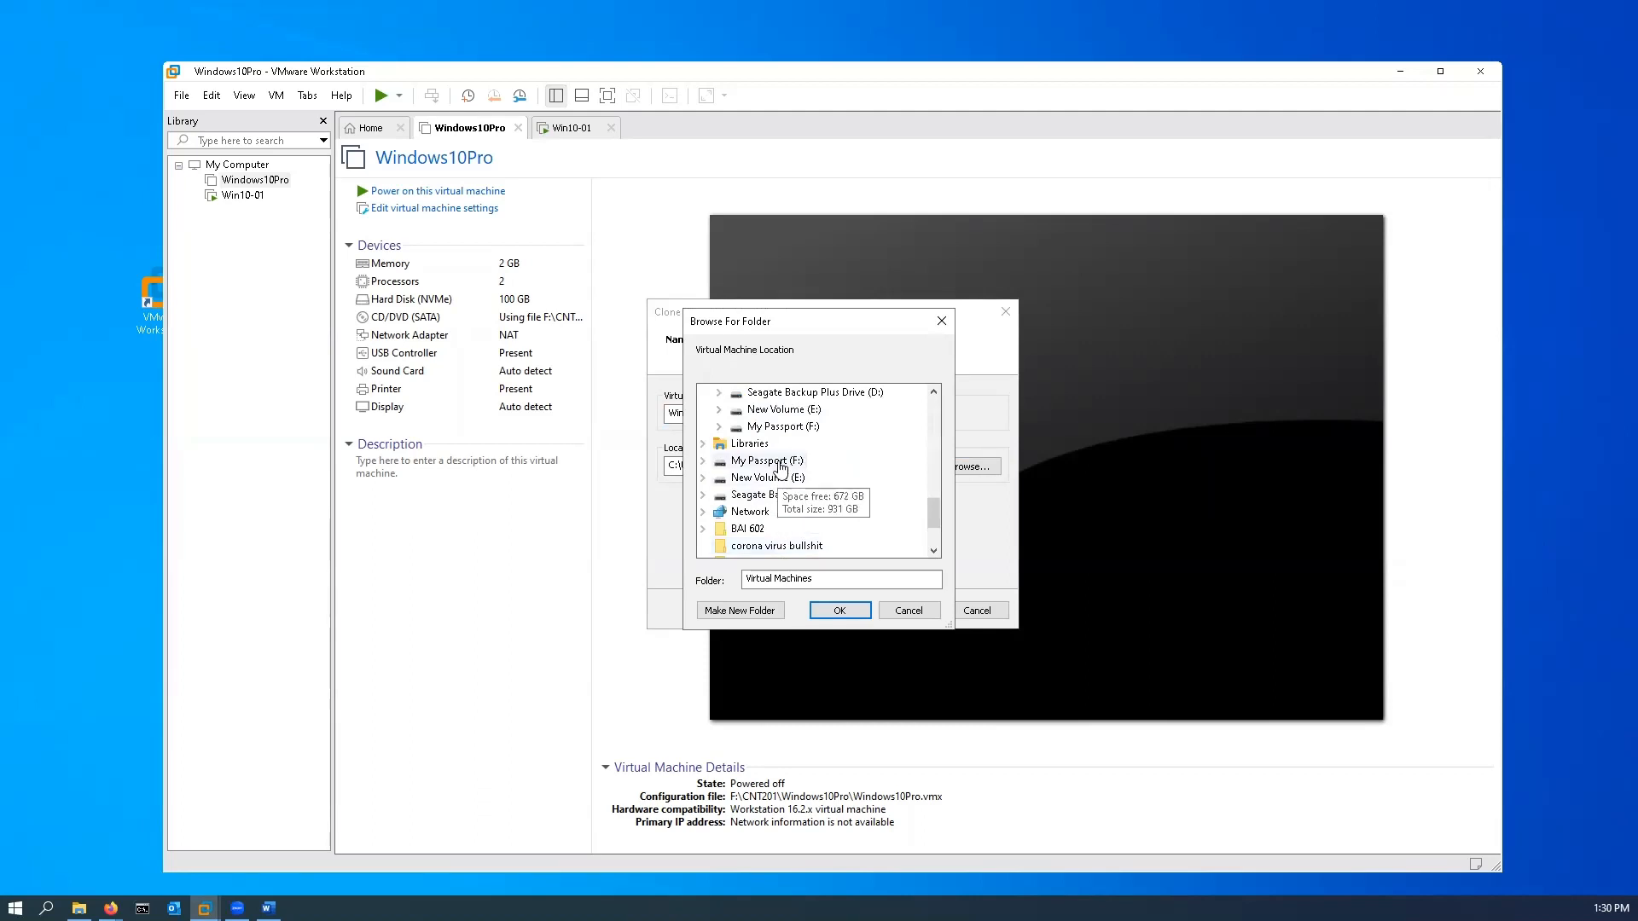
pyautogui.doubleClick(780, 464)
pyautogui.doubleClick(765, 477)
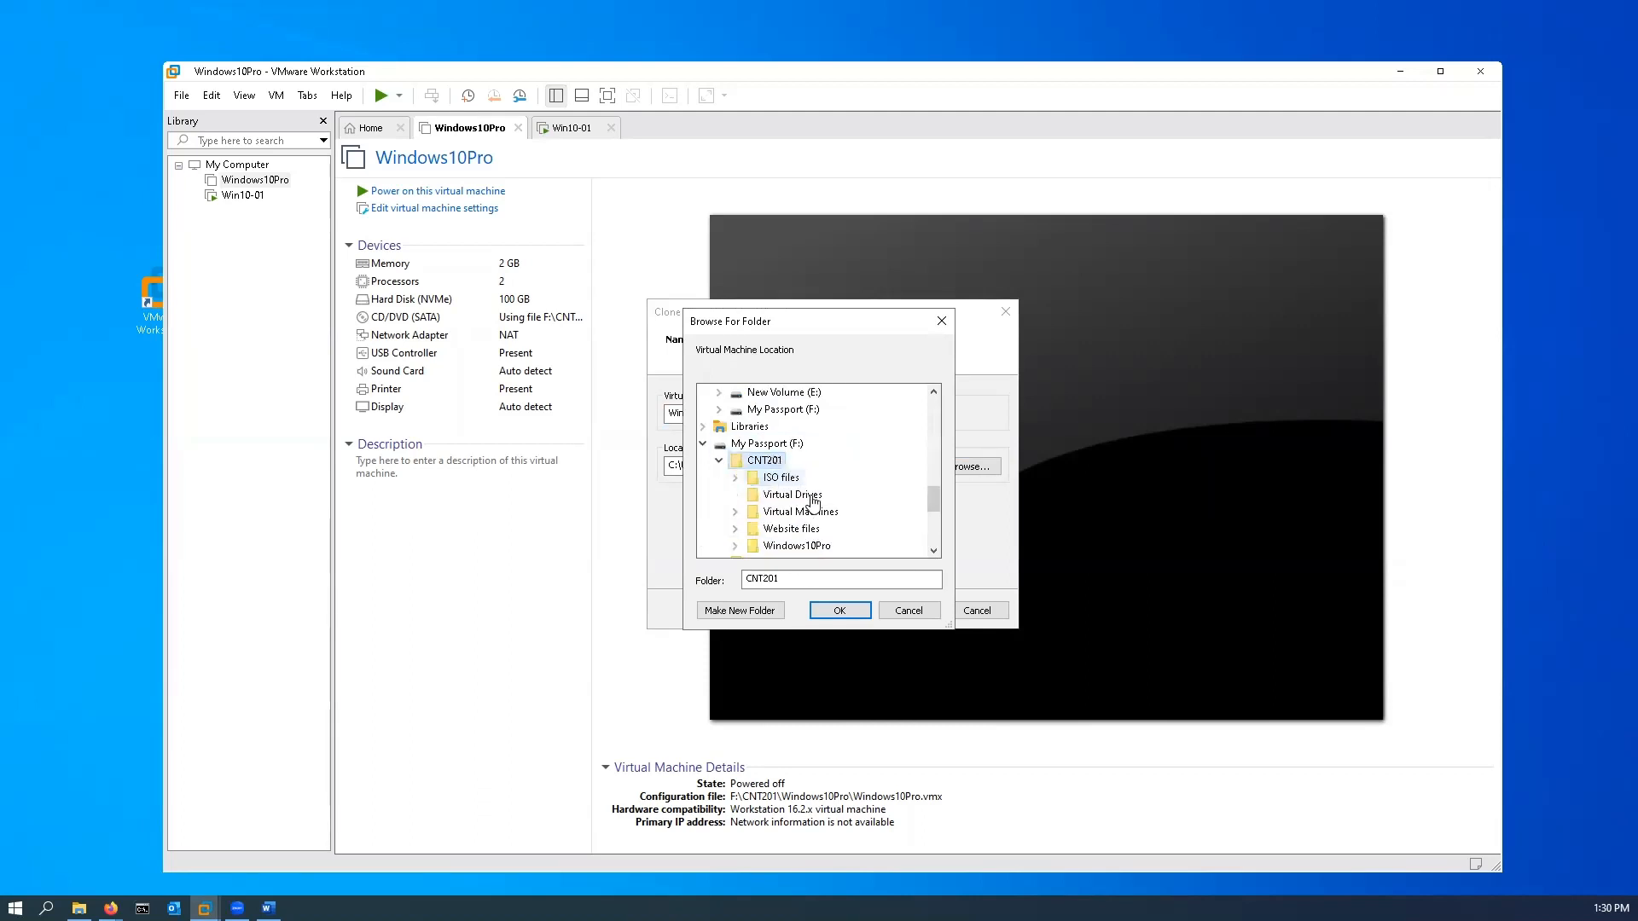
pyautogui.doubleClick(812, 511)
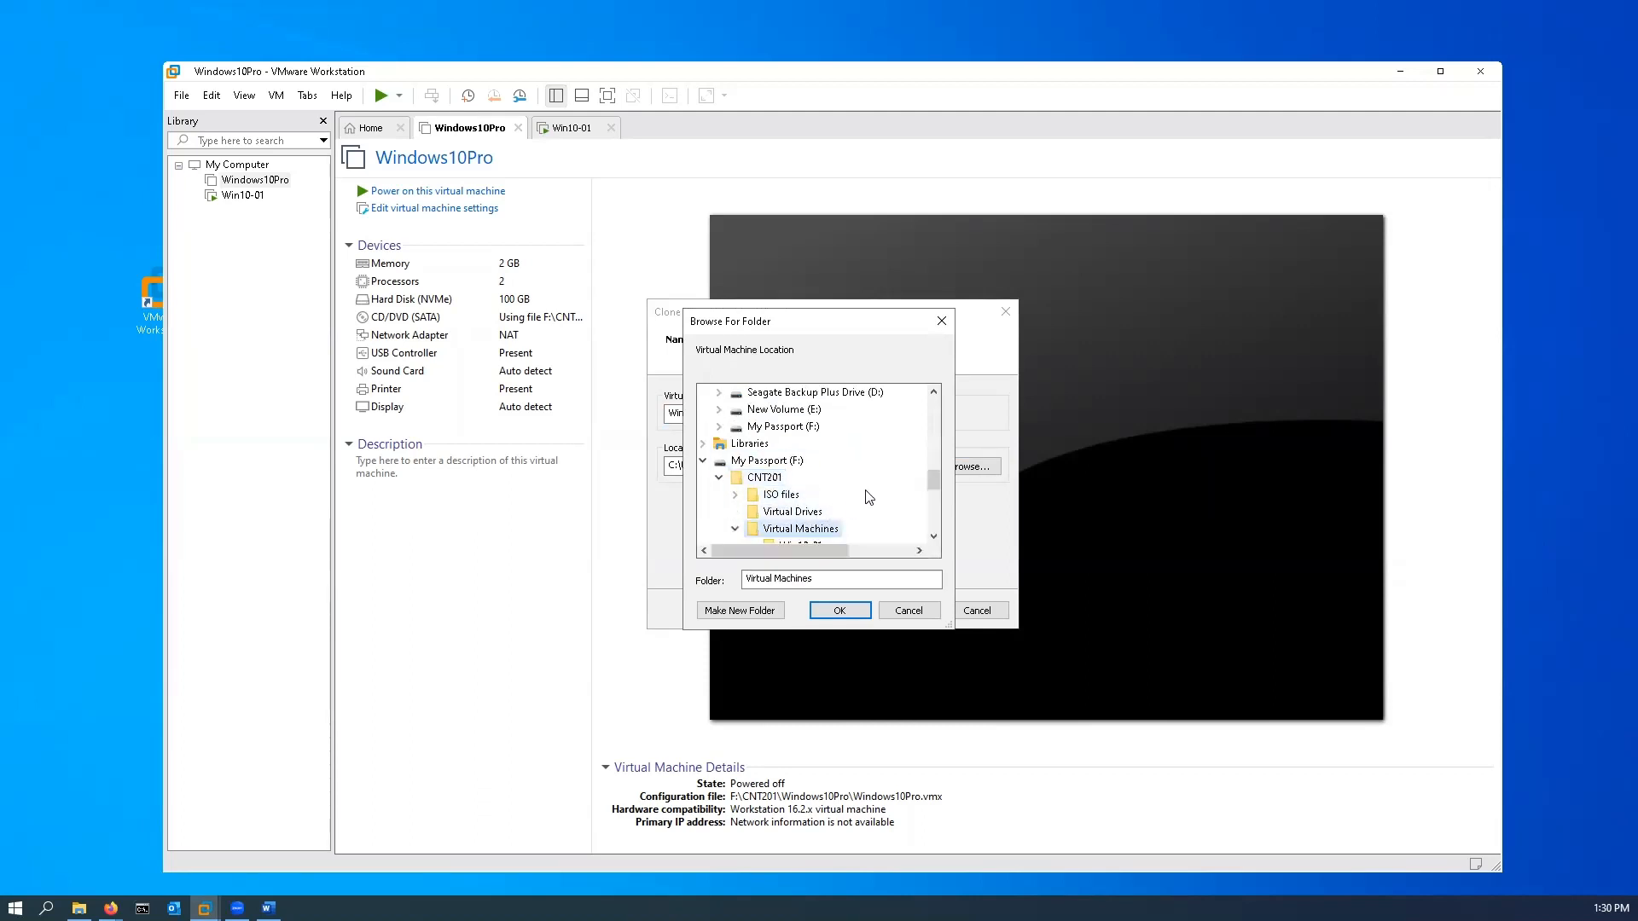
pyautogui.scroll(-1, 868, 498)
pyautogui.scroll(-2, 868, 497)
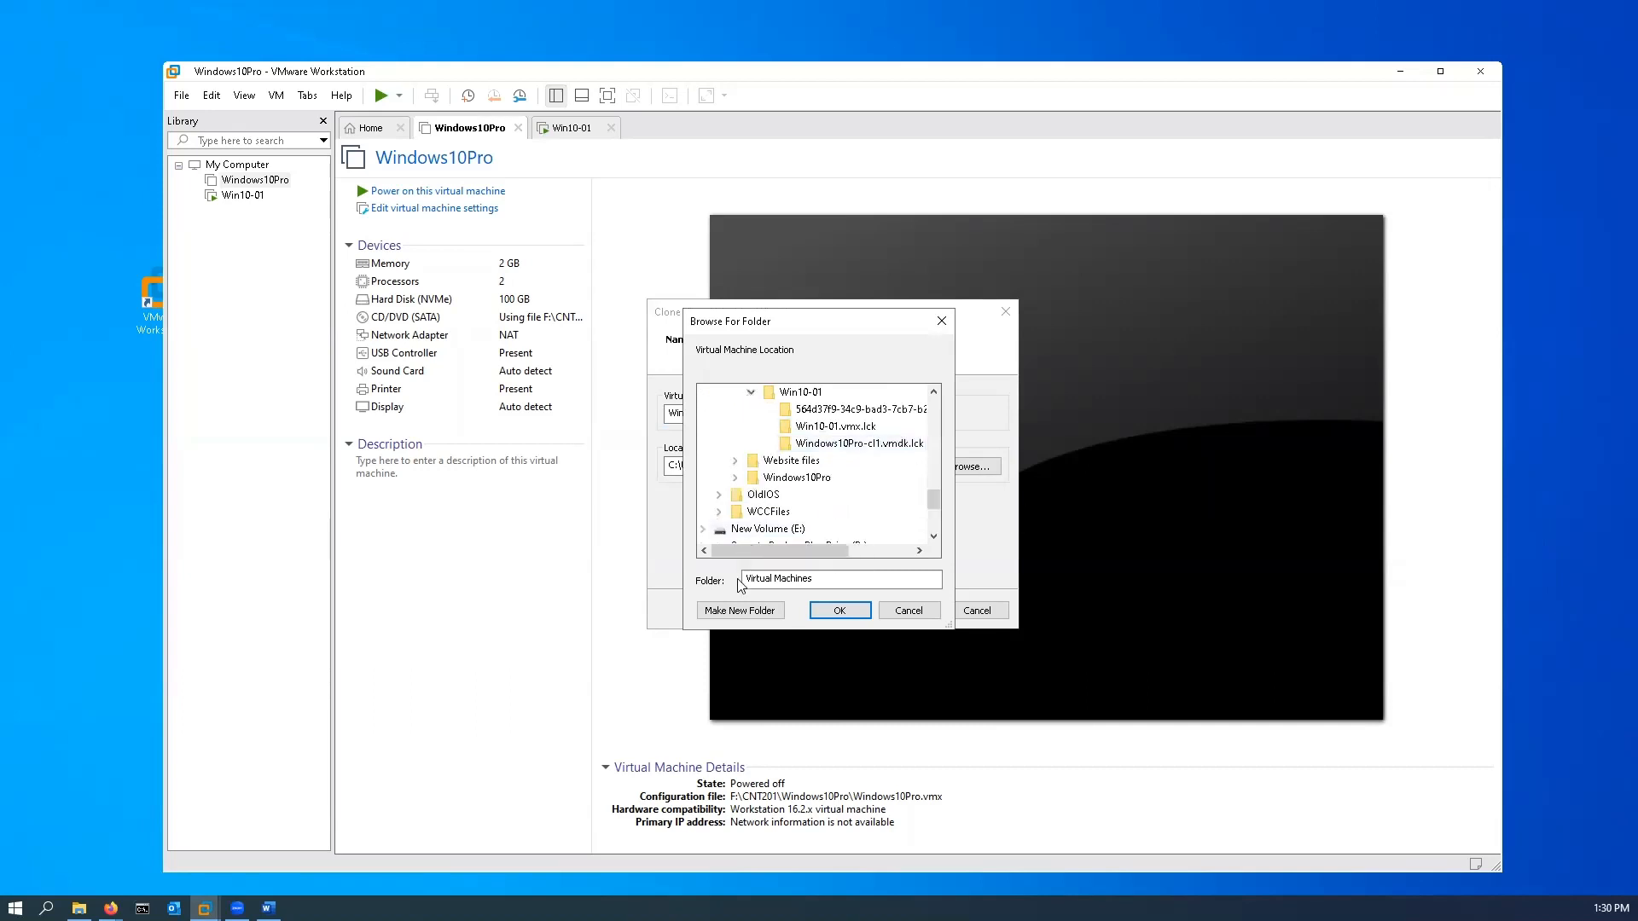
# Step: Create a Win10-02 folder inside Virtual Machines, use it as the clone's location and start the cloning
pyautogui.click(757, 610)
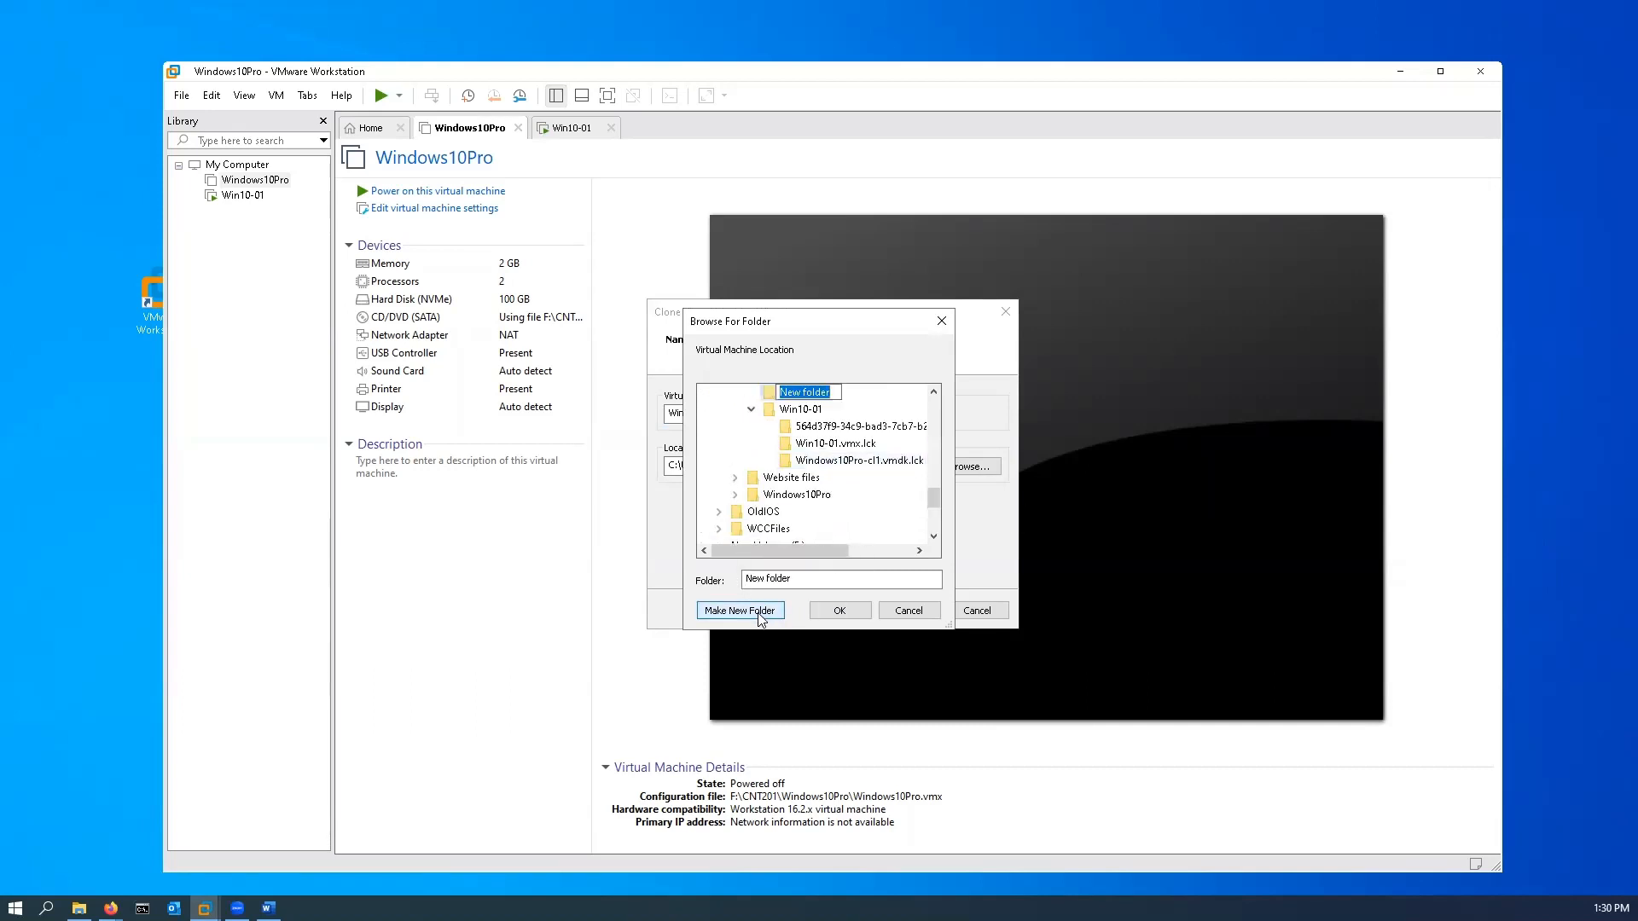
pyautogui.write('Win10-02')
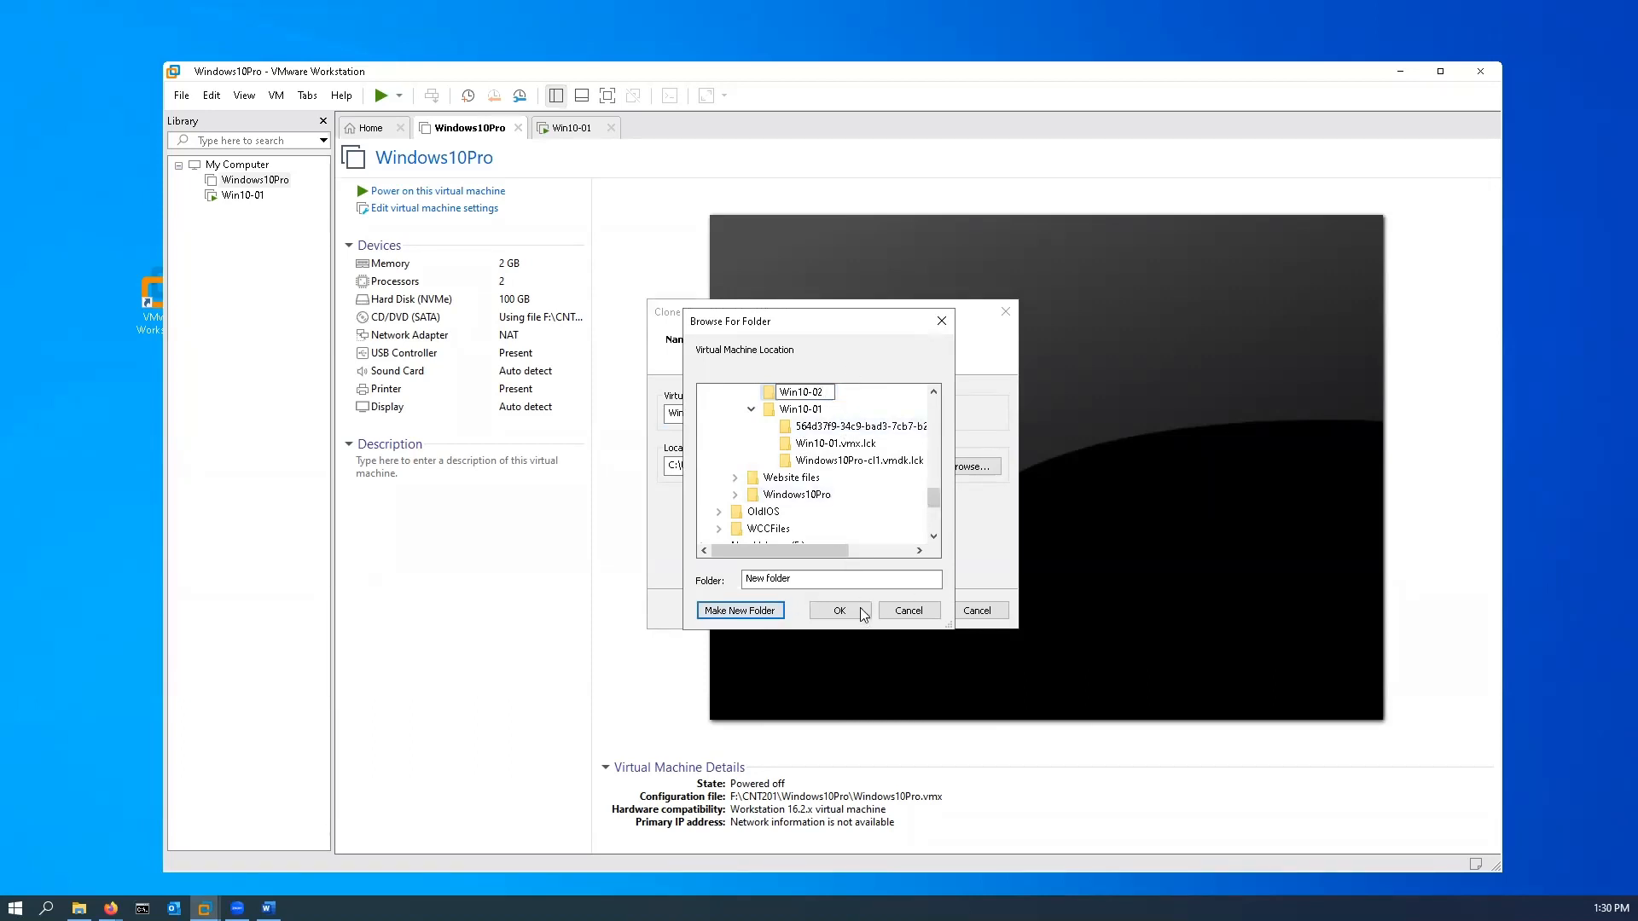
pyautogui.press('Return')
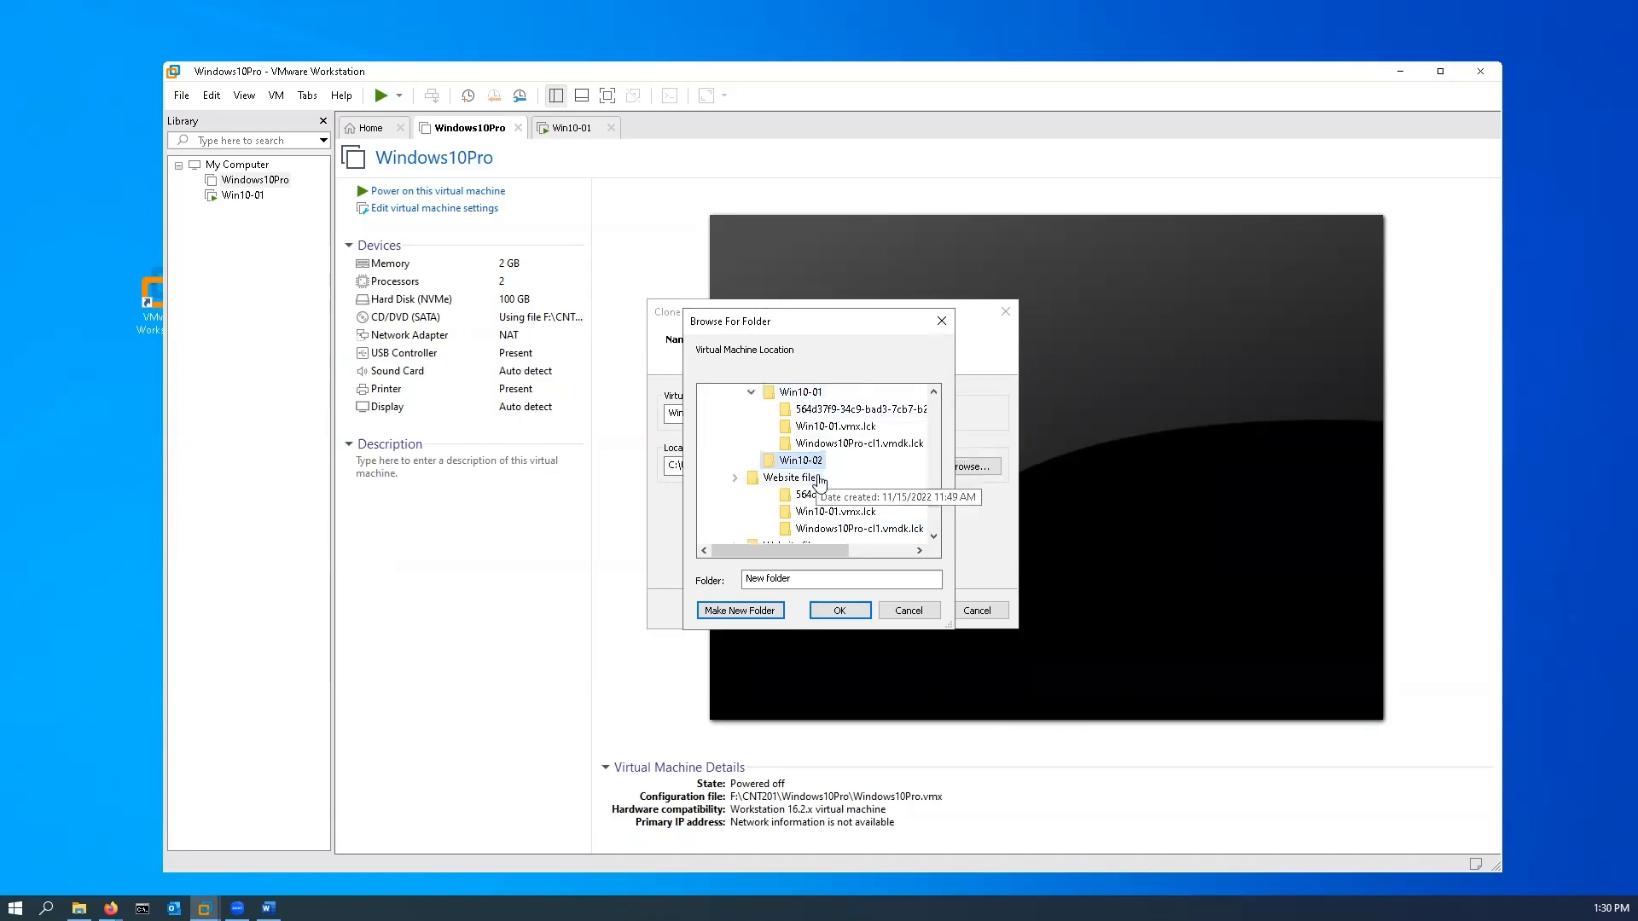
pyautogui.click(839, 611)
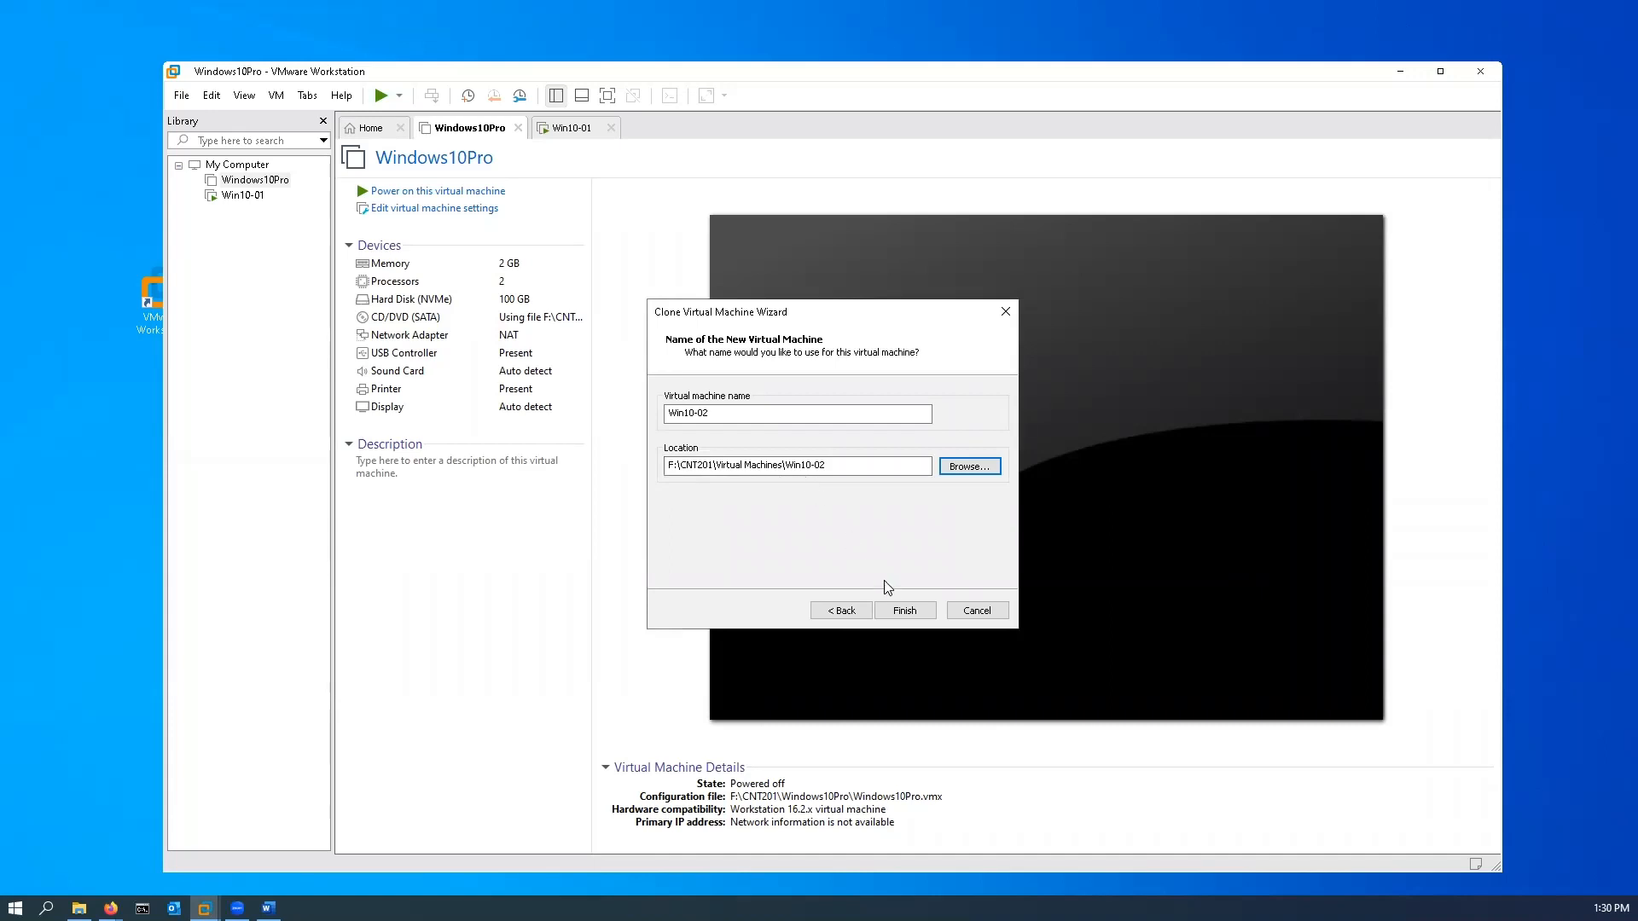
pyautogui.click(905, 609)
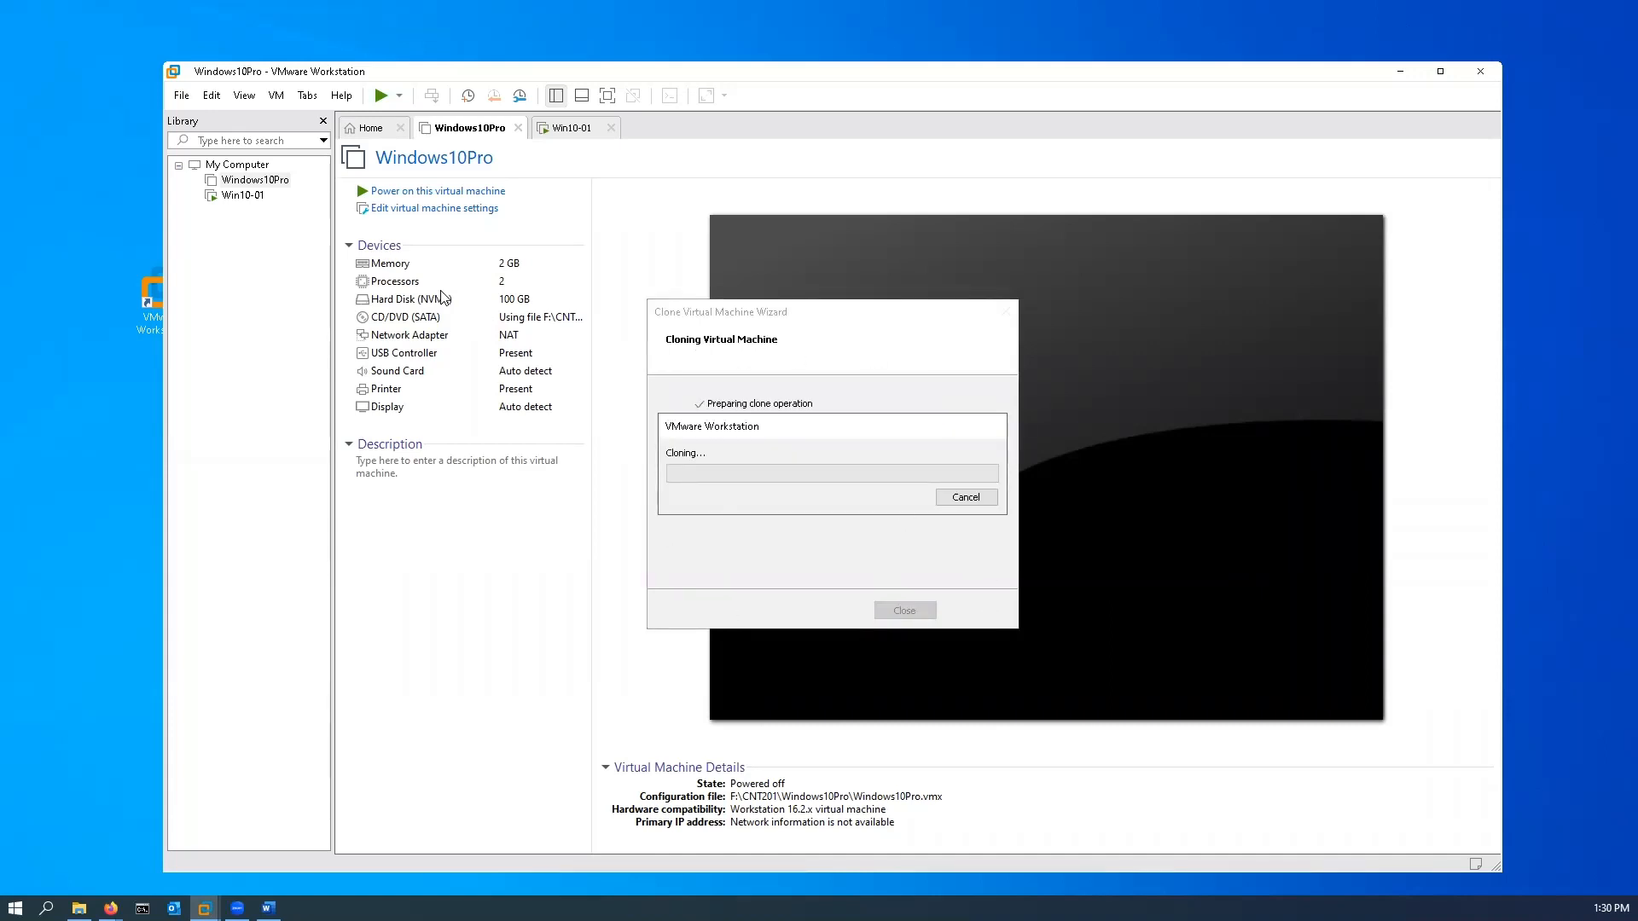
# Step: Sign in to Windows on Win10-02 as Student by entering the account password
pyautogui.click(242, 194)
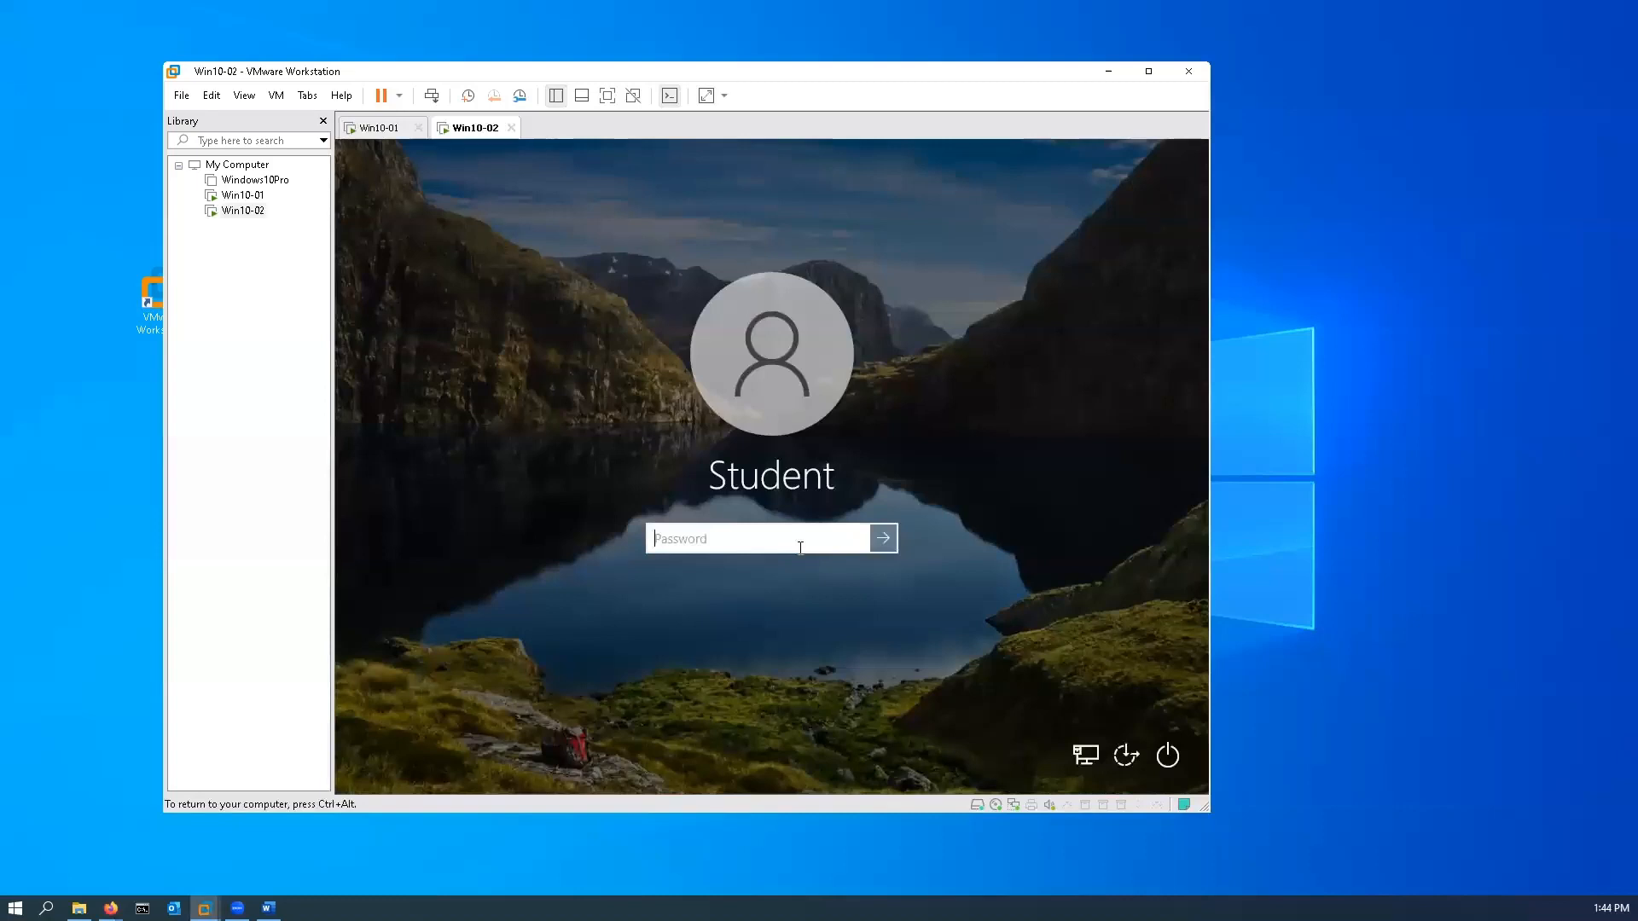
pyautogui.write('Password123')
pyautogui.press('Return')
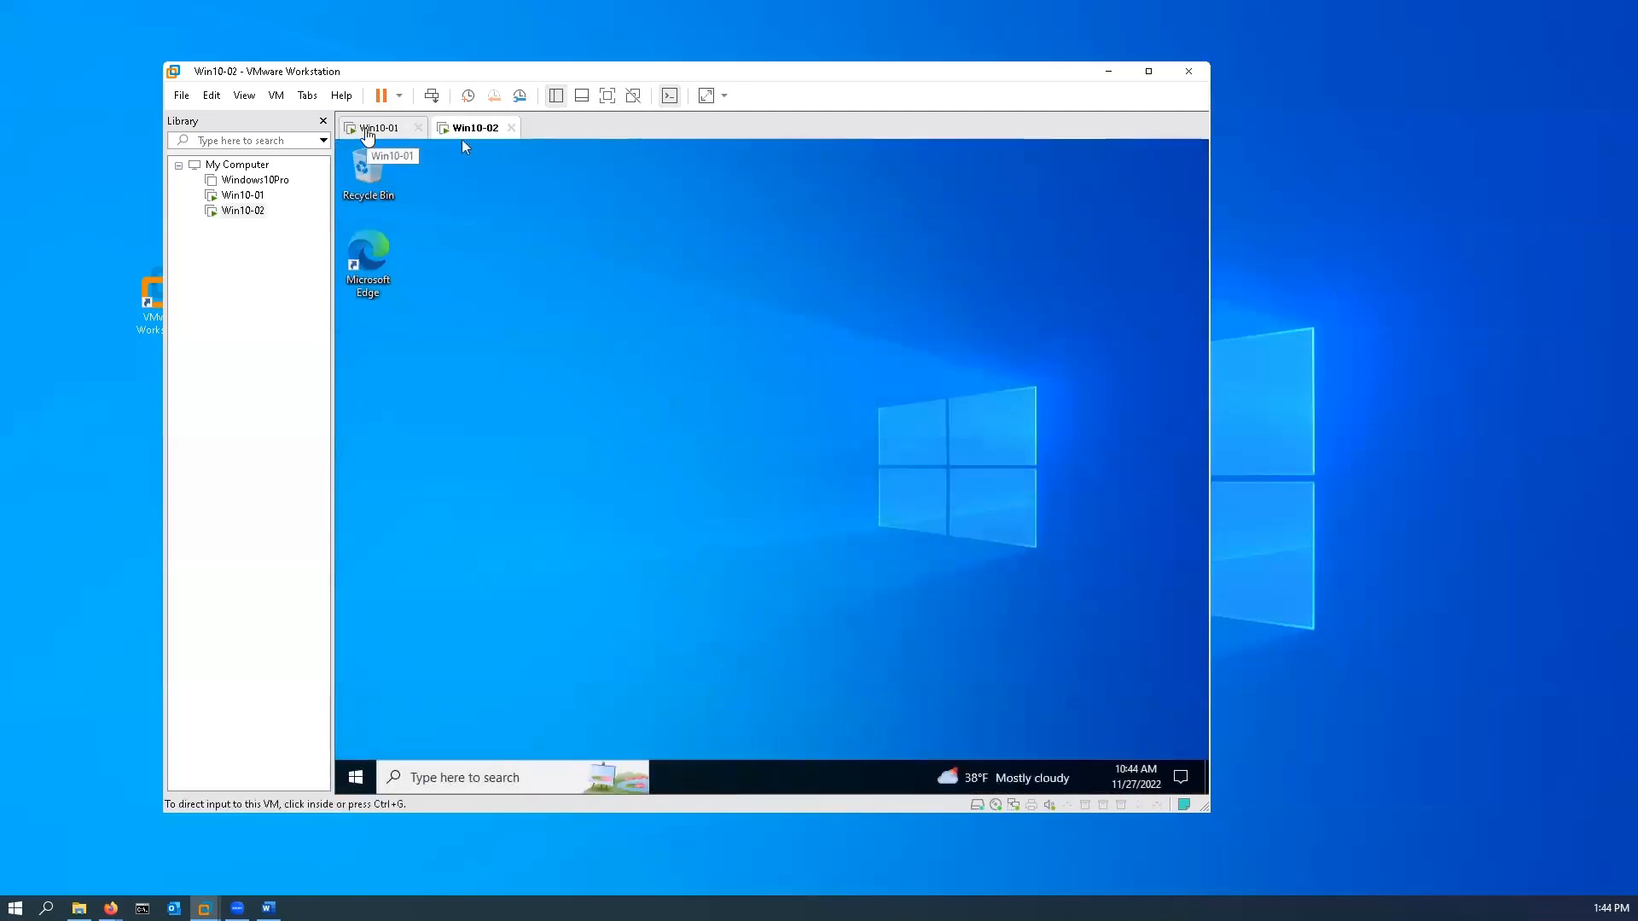
# Step: Switch back and forth between the running Win10-01 and Win10-02 machines to compare their desktops
pyautogui.click(369, 130)
pyautogui.click(482, 127)
pyautogui.click(410, 130)
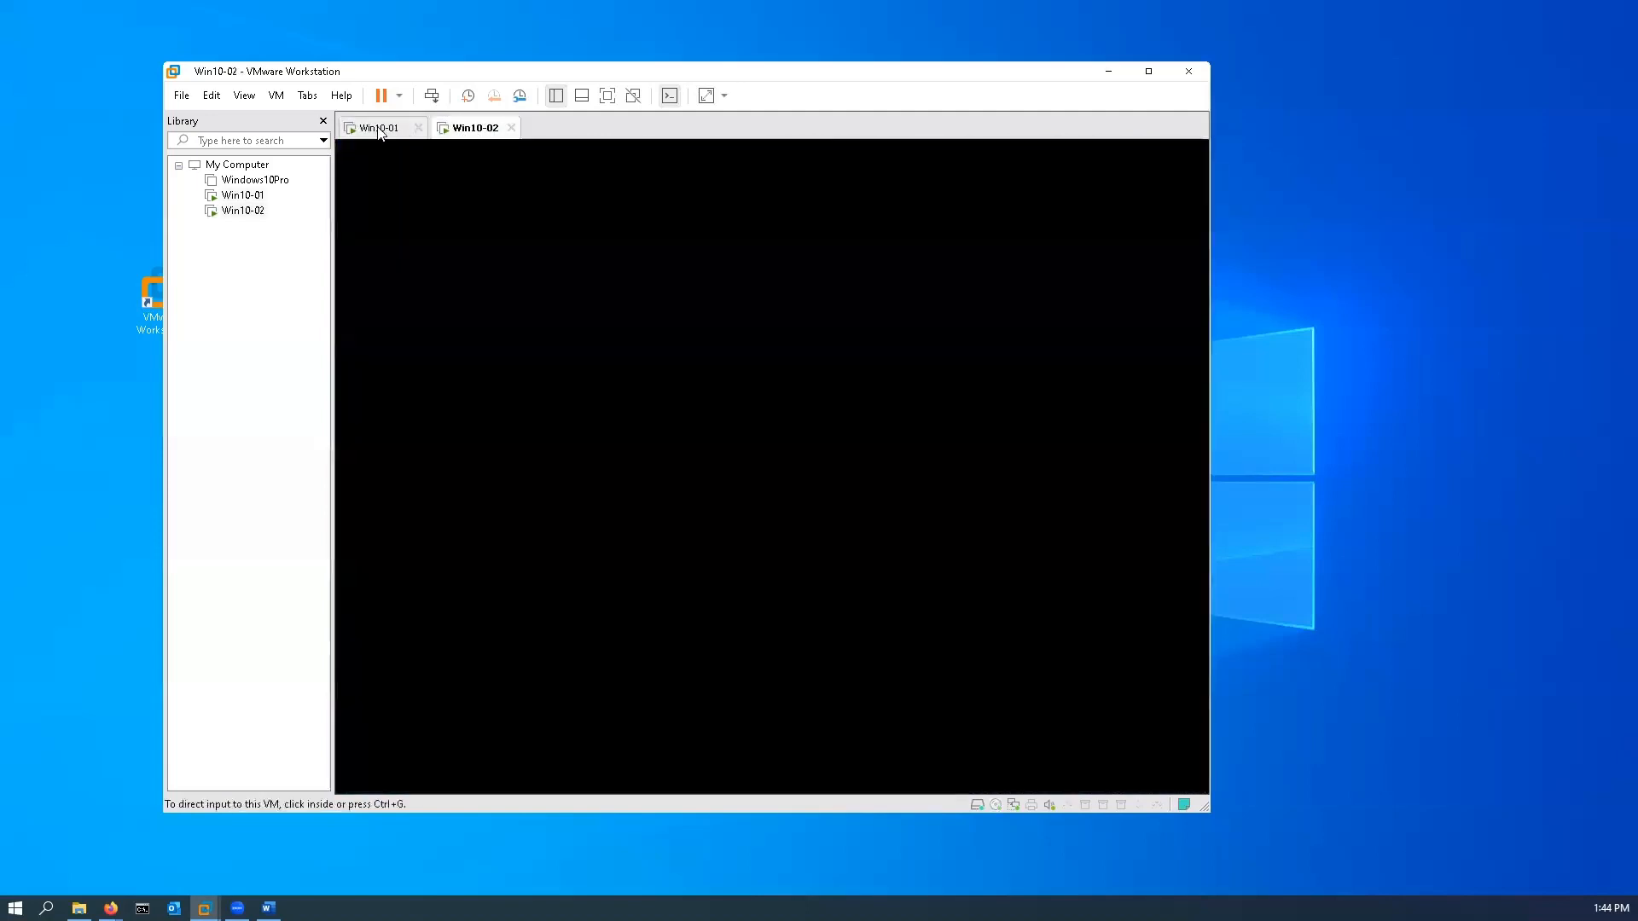
pyautogui.click(468, 130)
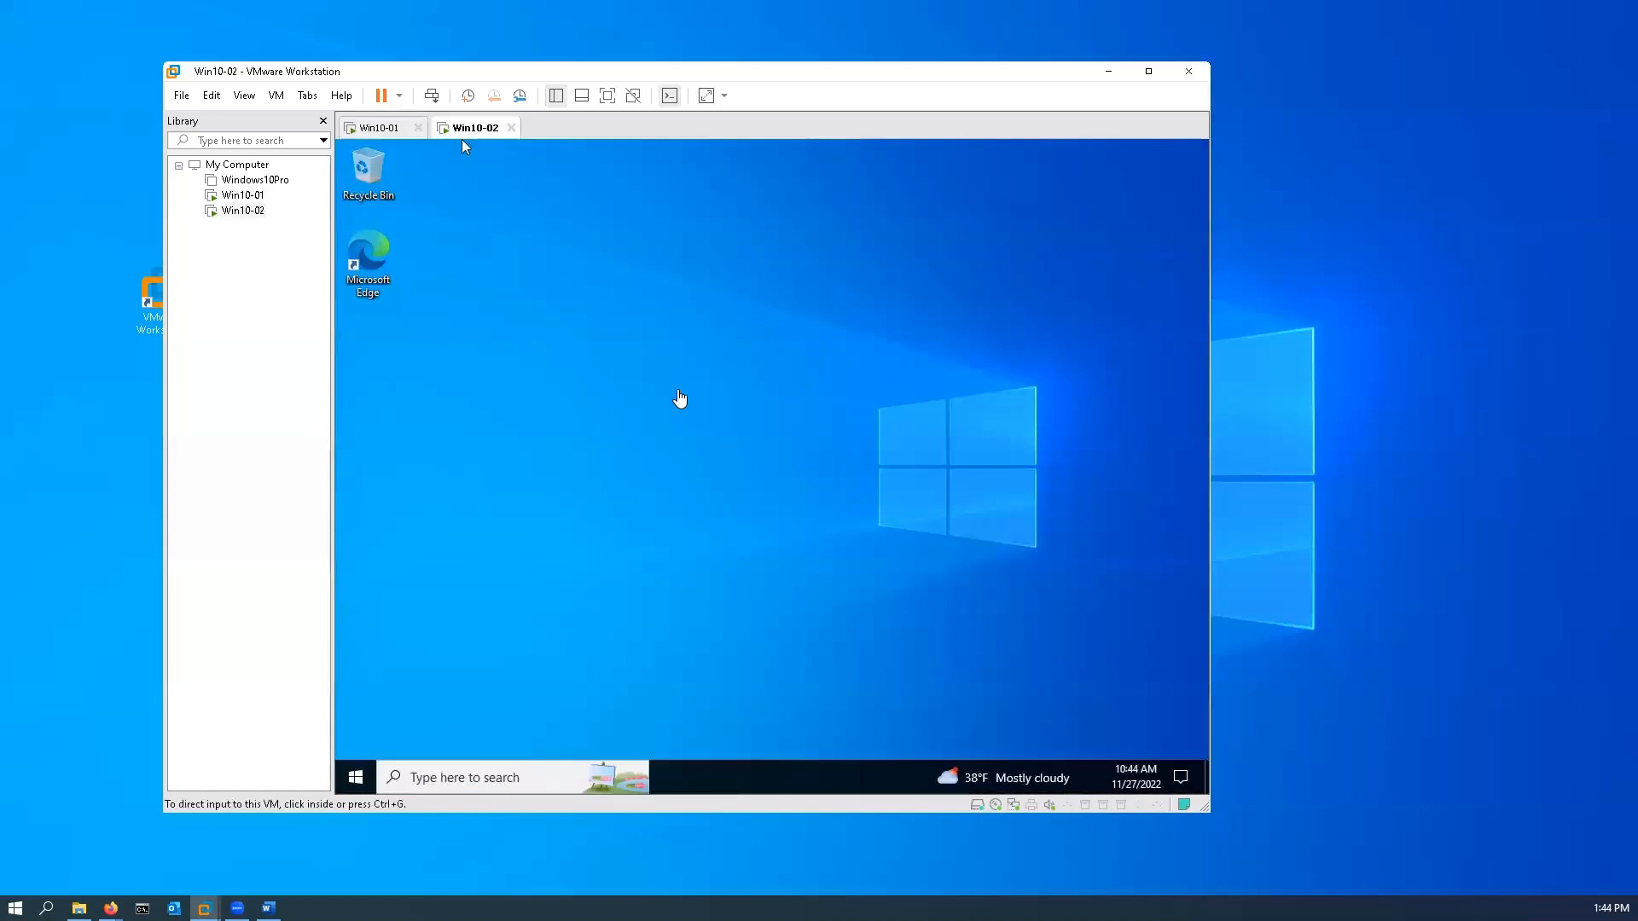
# Step: In the Win10-01 machine, open the advanced option for renaming the PC from the Windows system information
pyautogui.click(380, 129)
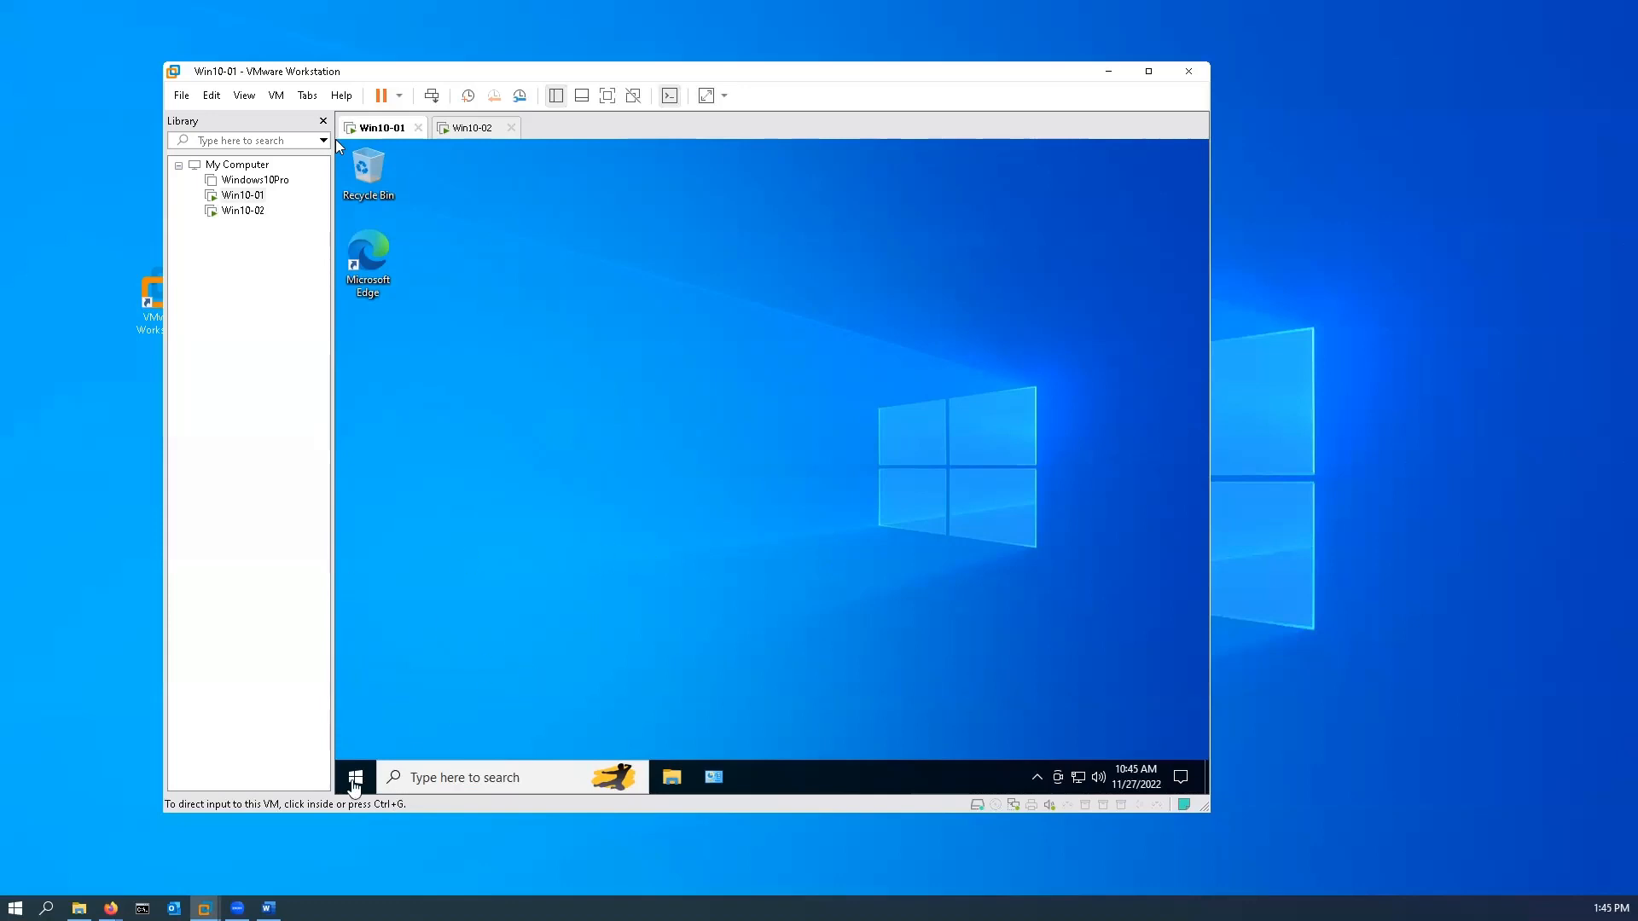
pyautogui.click(355, 781)
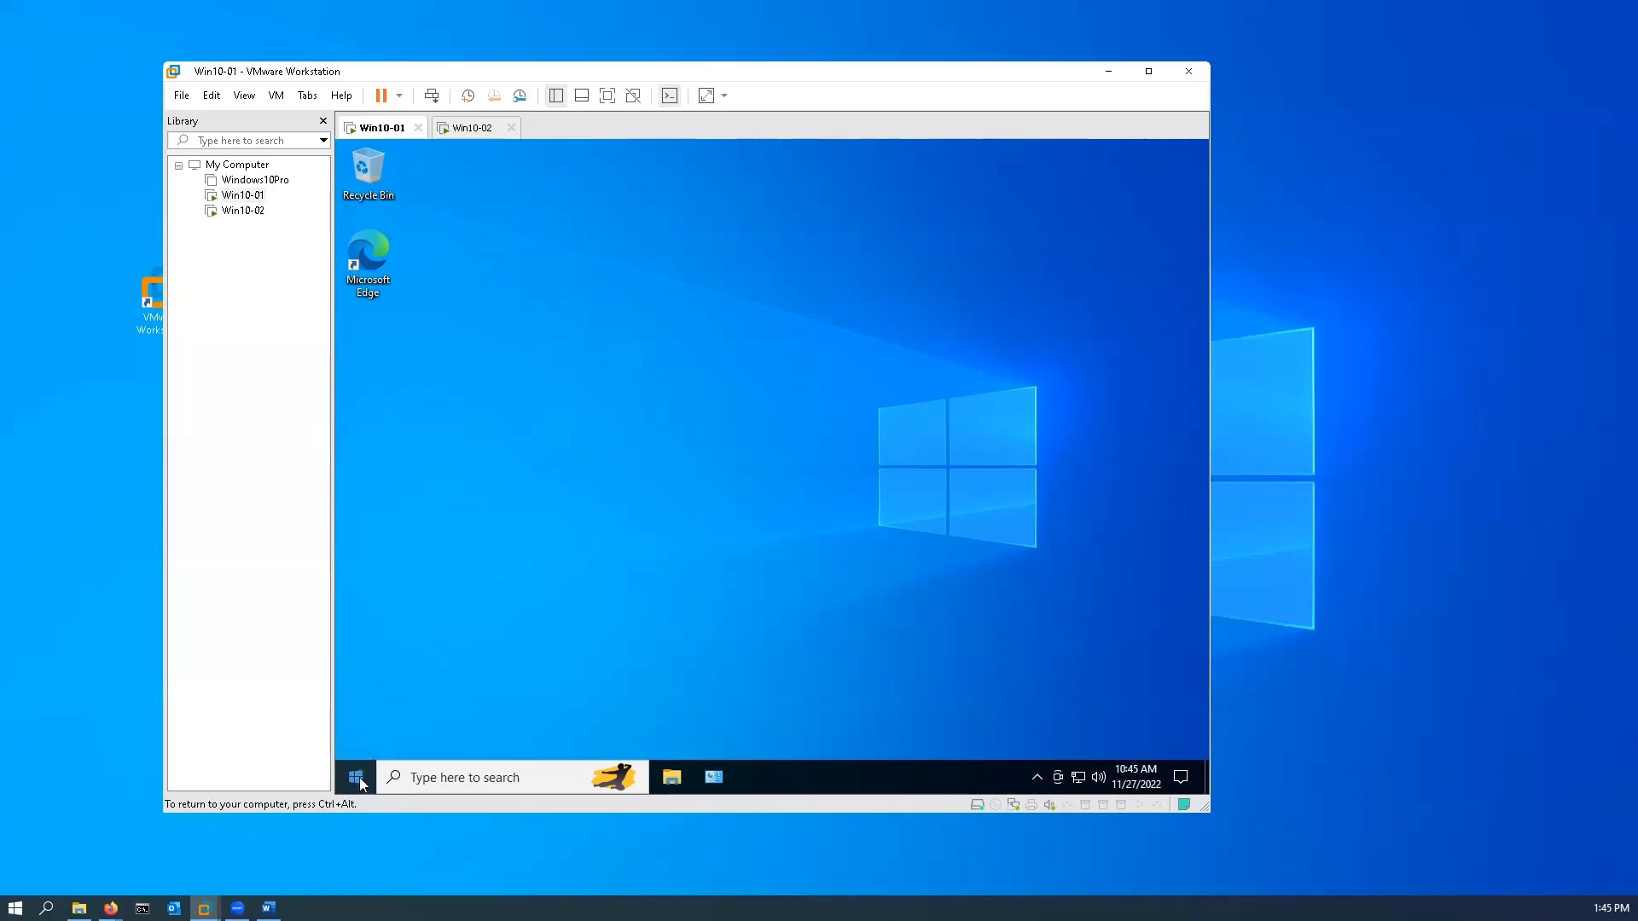
pyautogui.rightClick(361, 780)
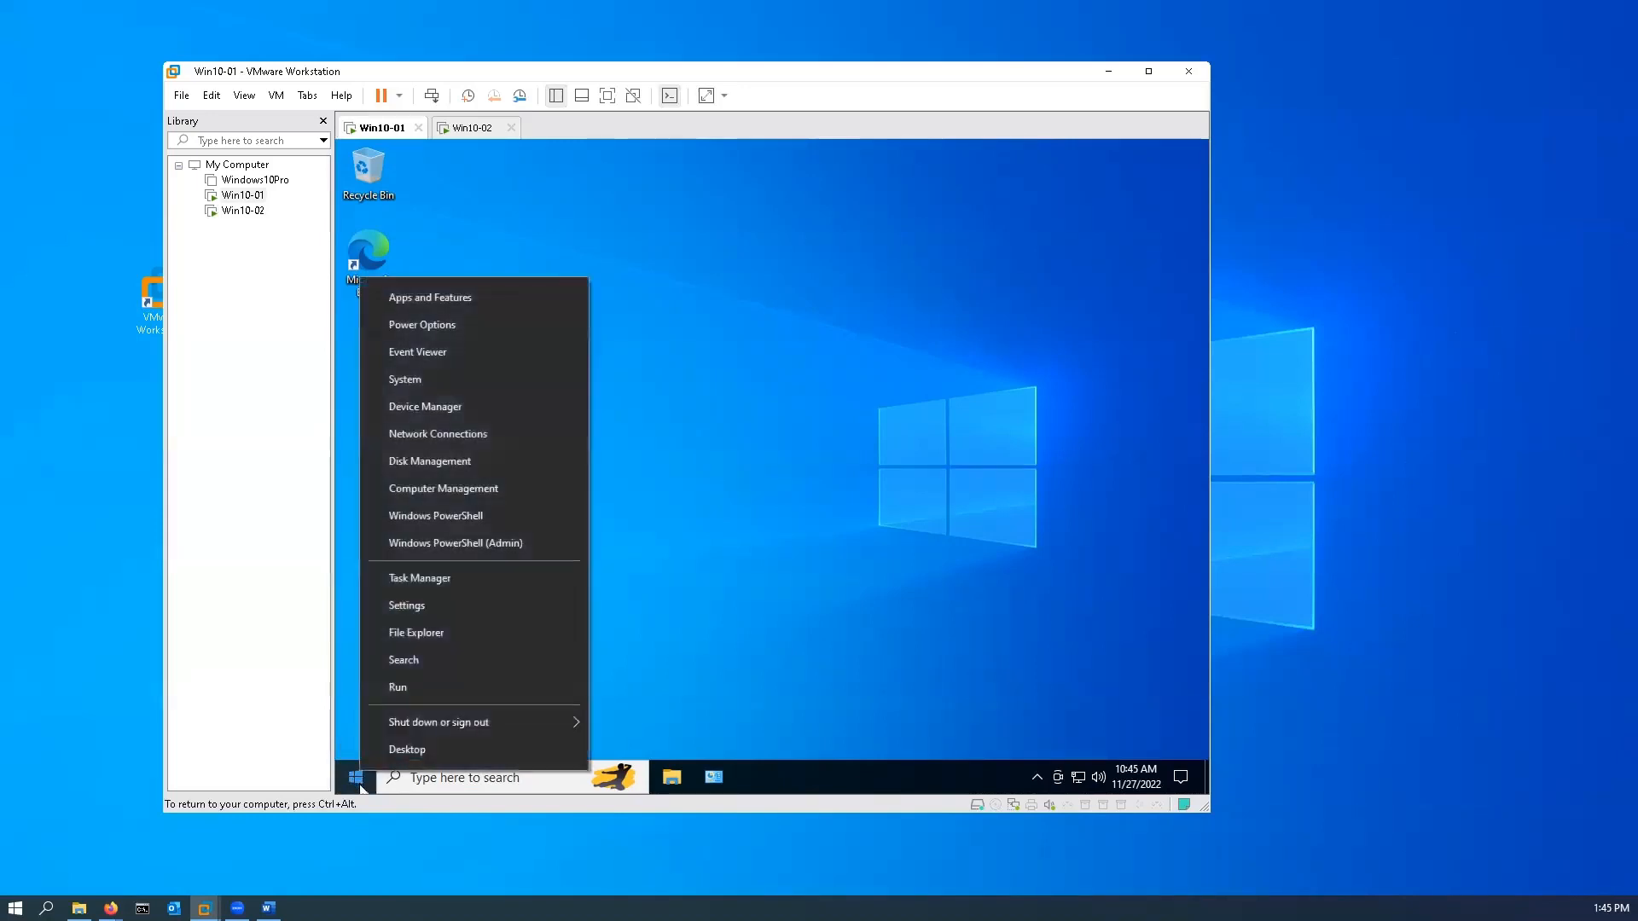
pyautogui.click(418, 379)
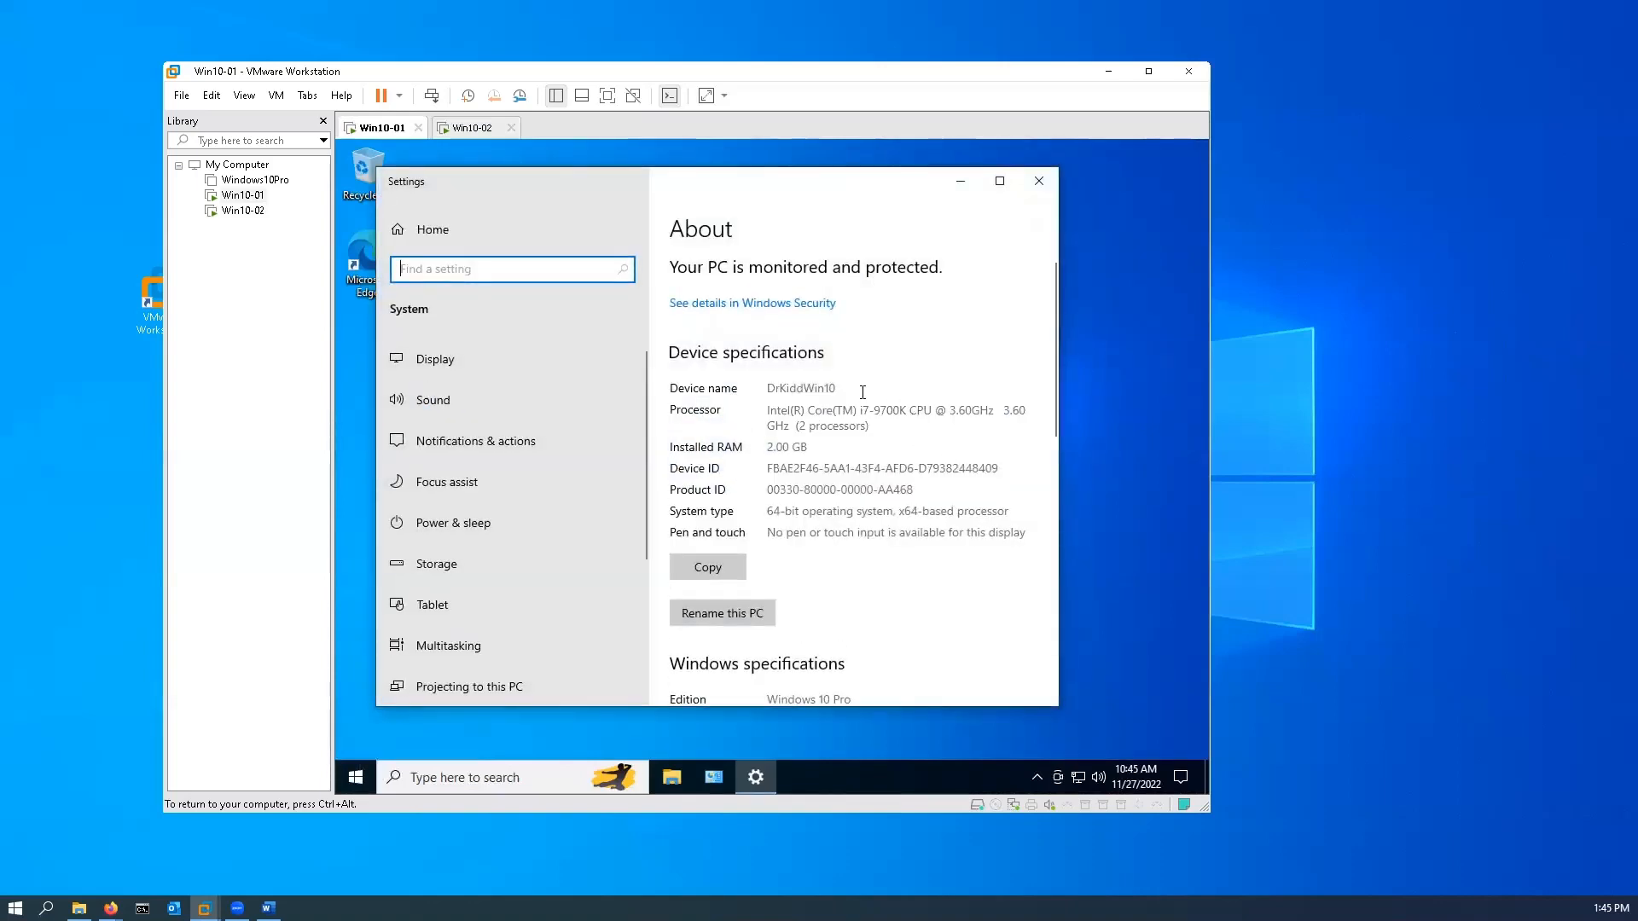
pyautogui.scroll(-6, 862, 393)
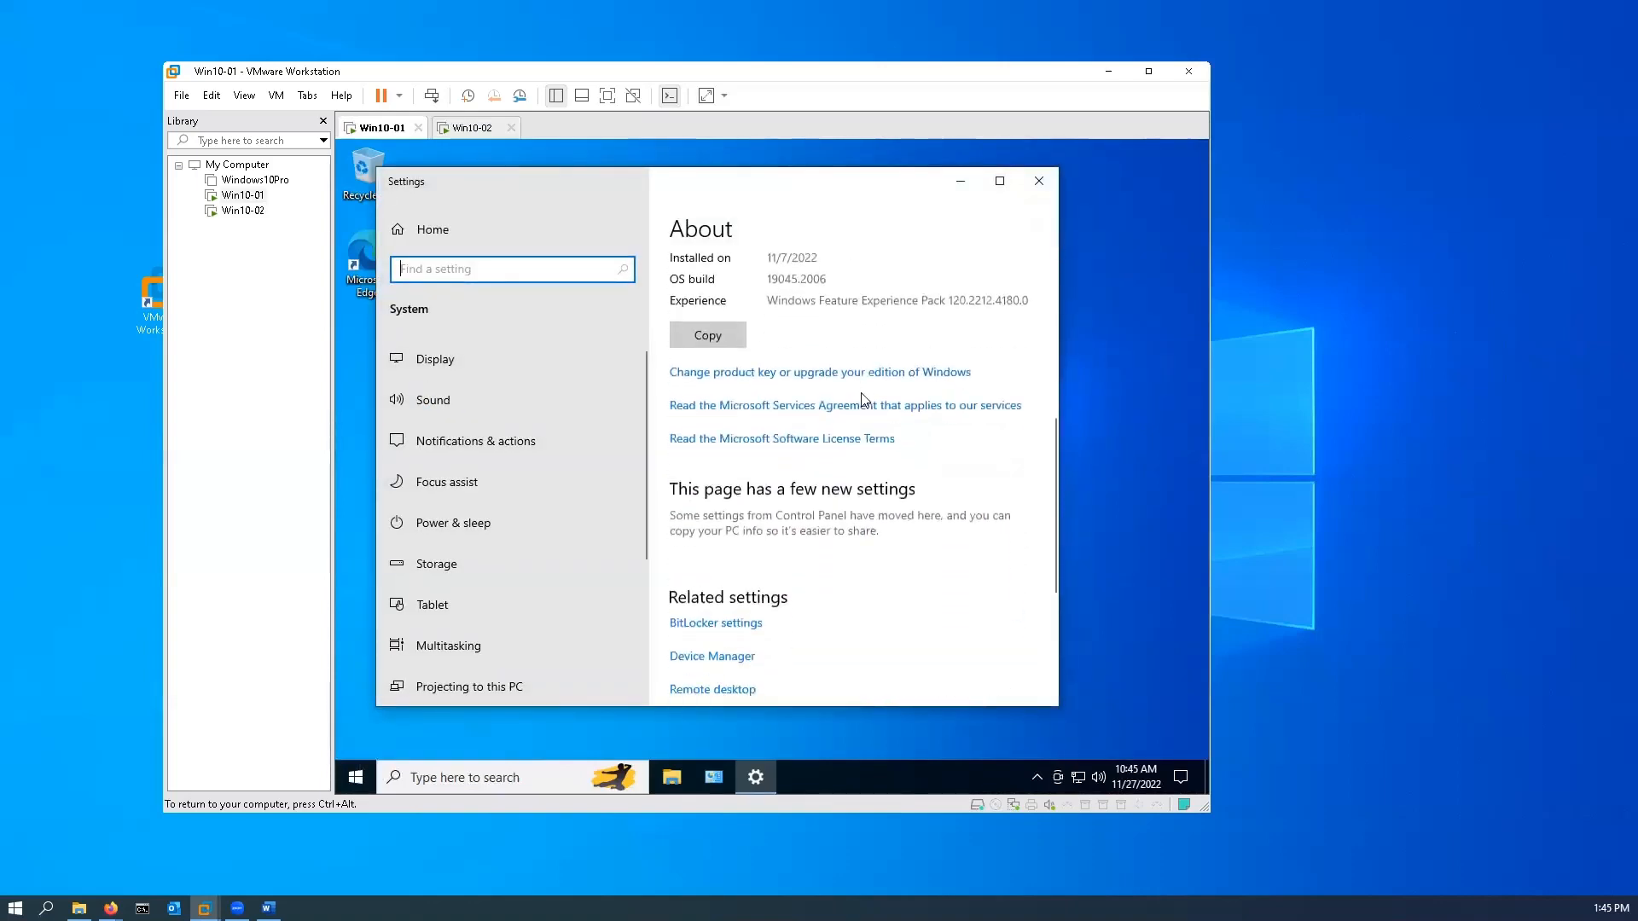
pyautogui.scroll(-5, 876, 438)
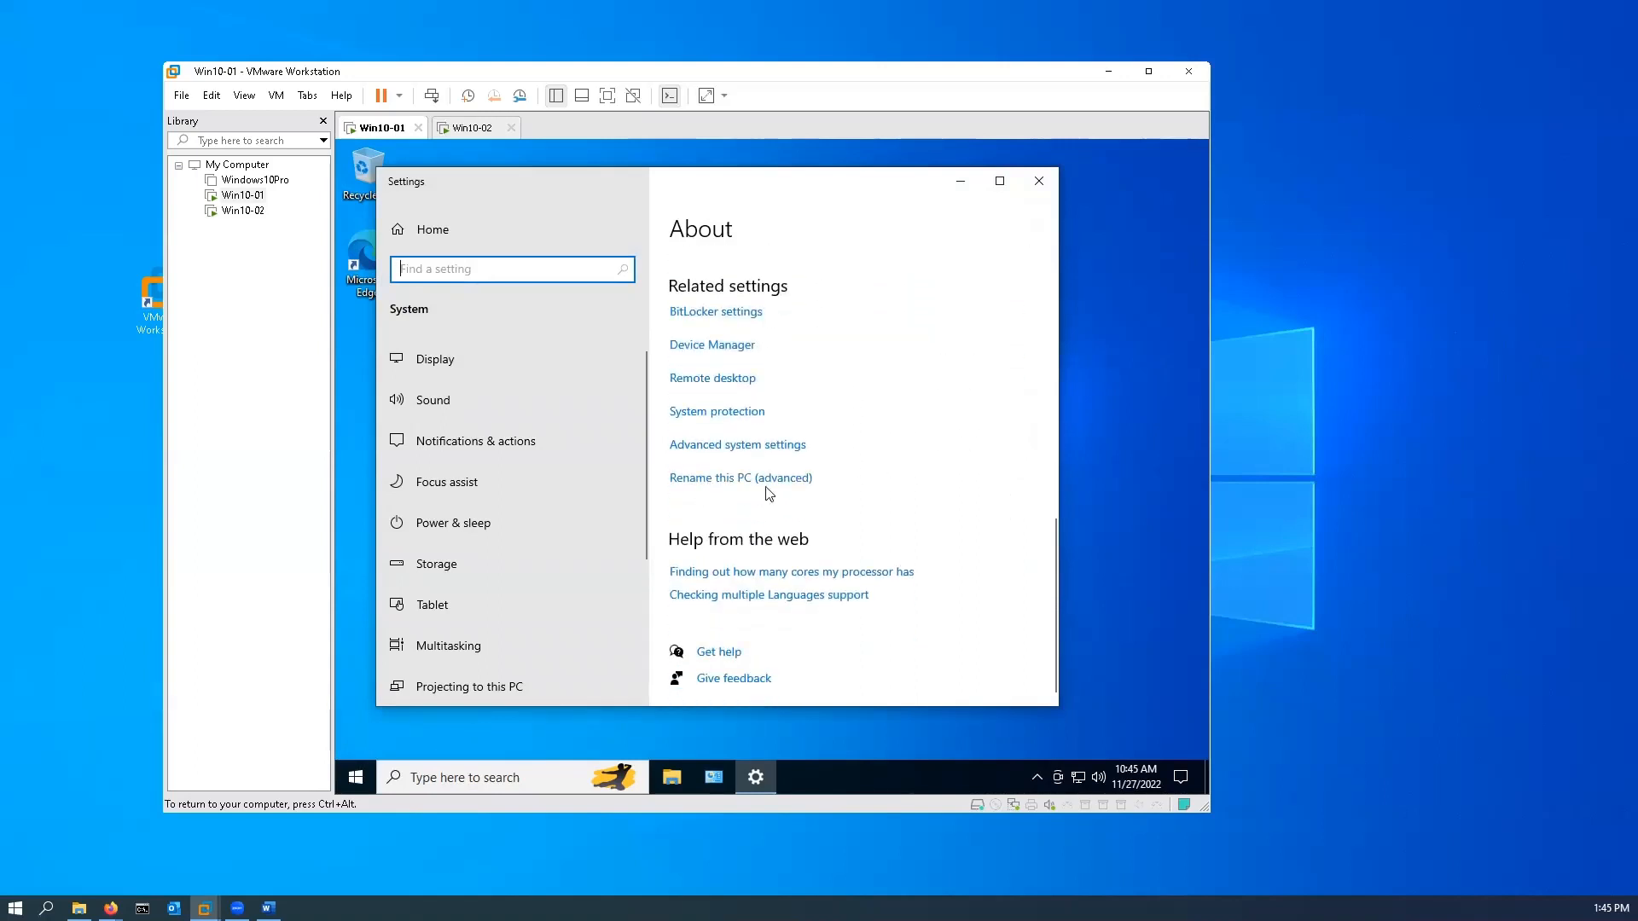
pyautogui.click(797, 481)
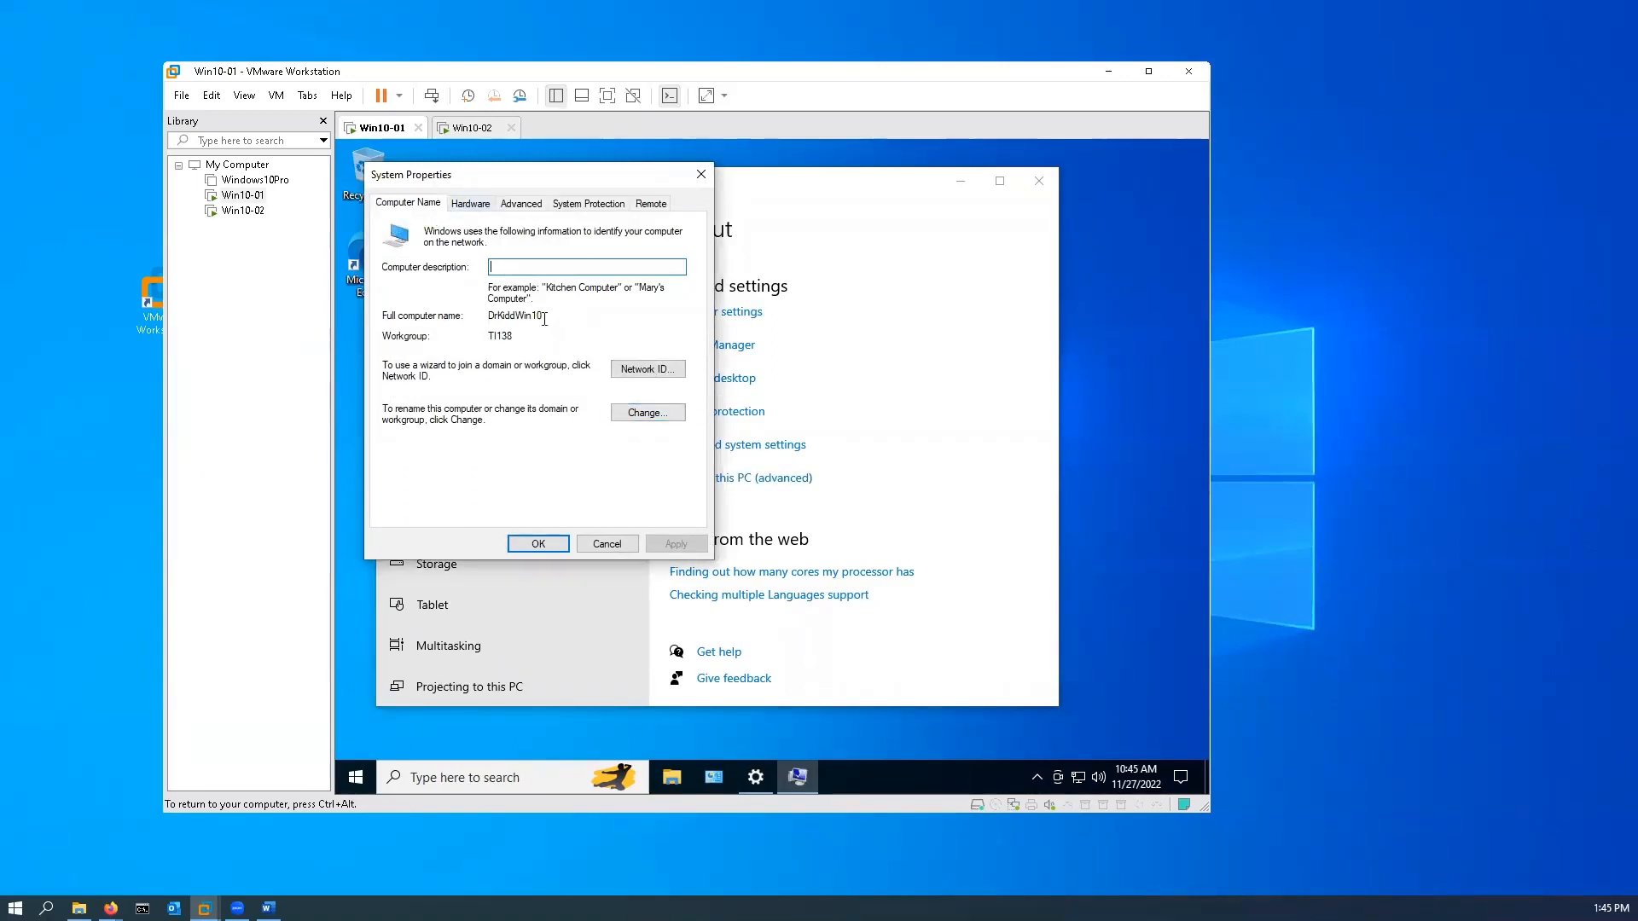
# Step: Change the computer name to Win10-01, keep workgroup TI138, and acknowledge the restart notice
pyautogui.click(646, 413)
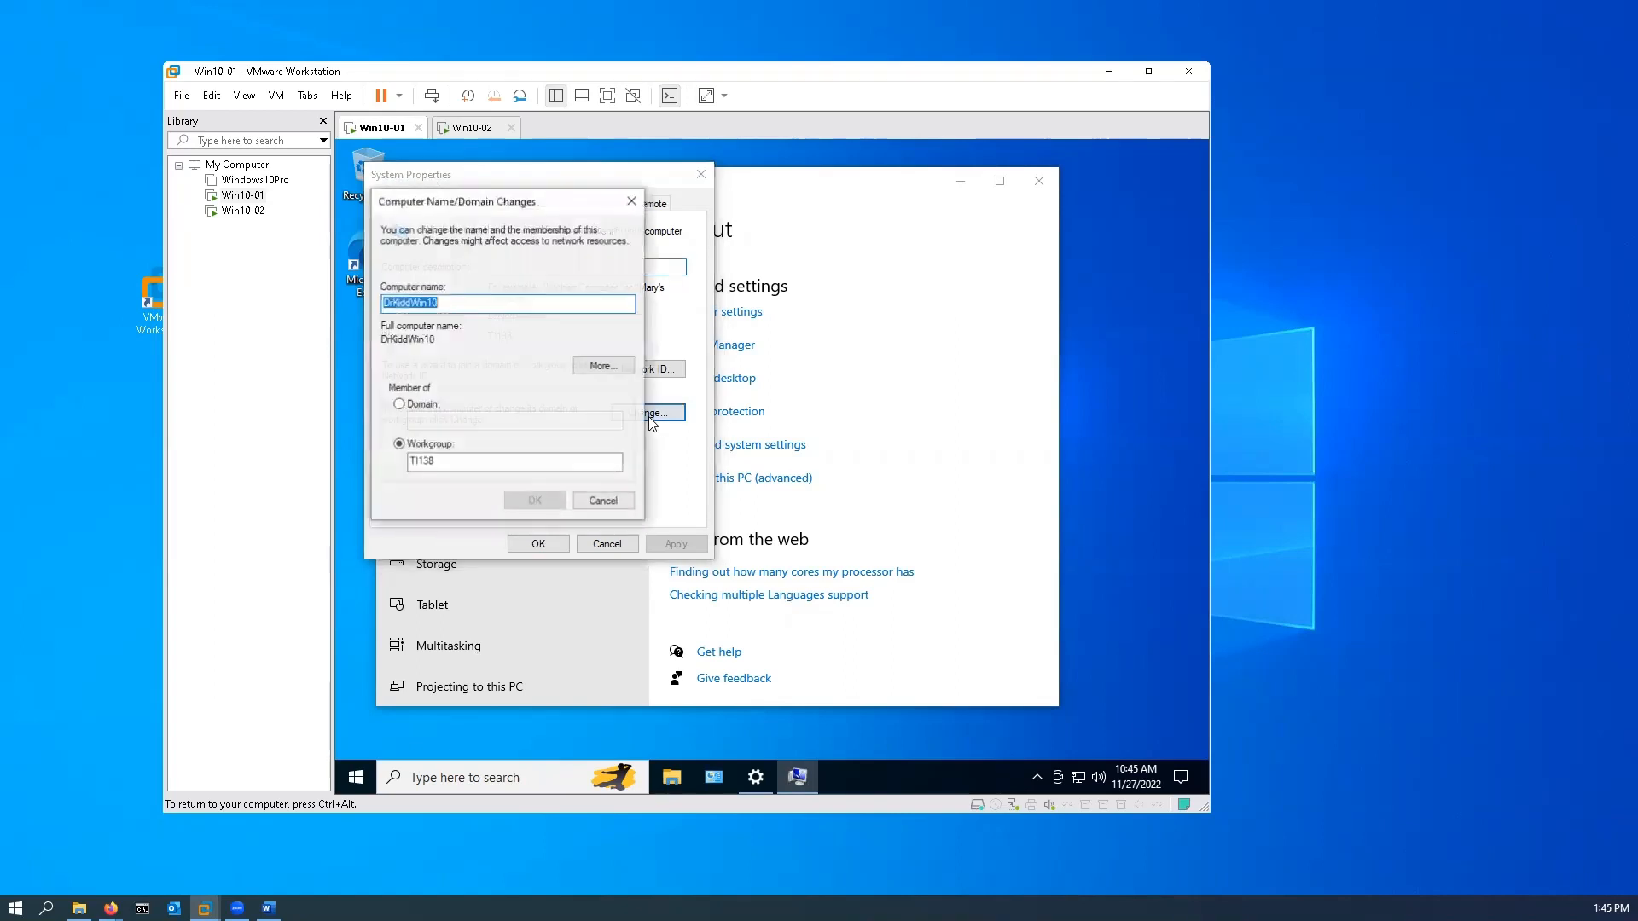
pyautogui.moveTo(452, 304); pyautogui.dragTo(337, 309)
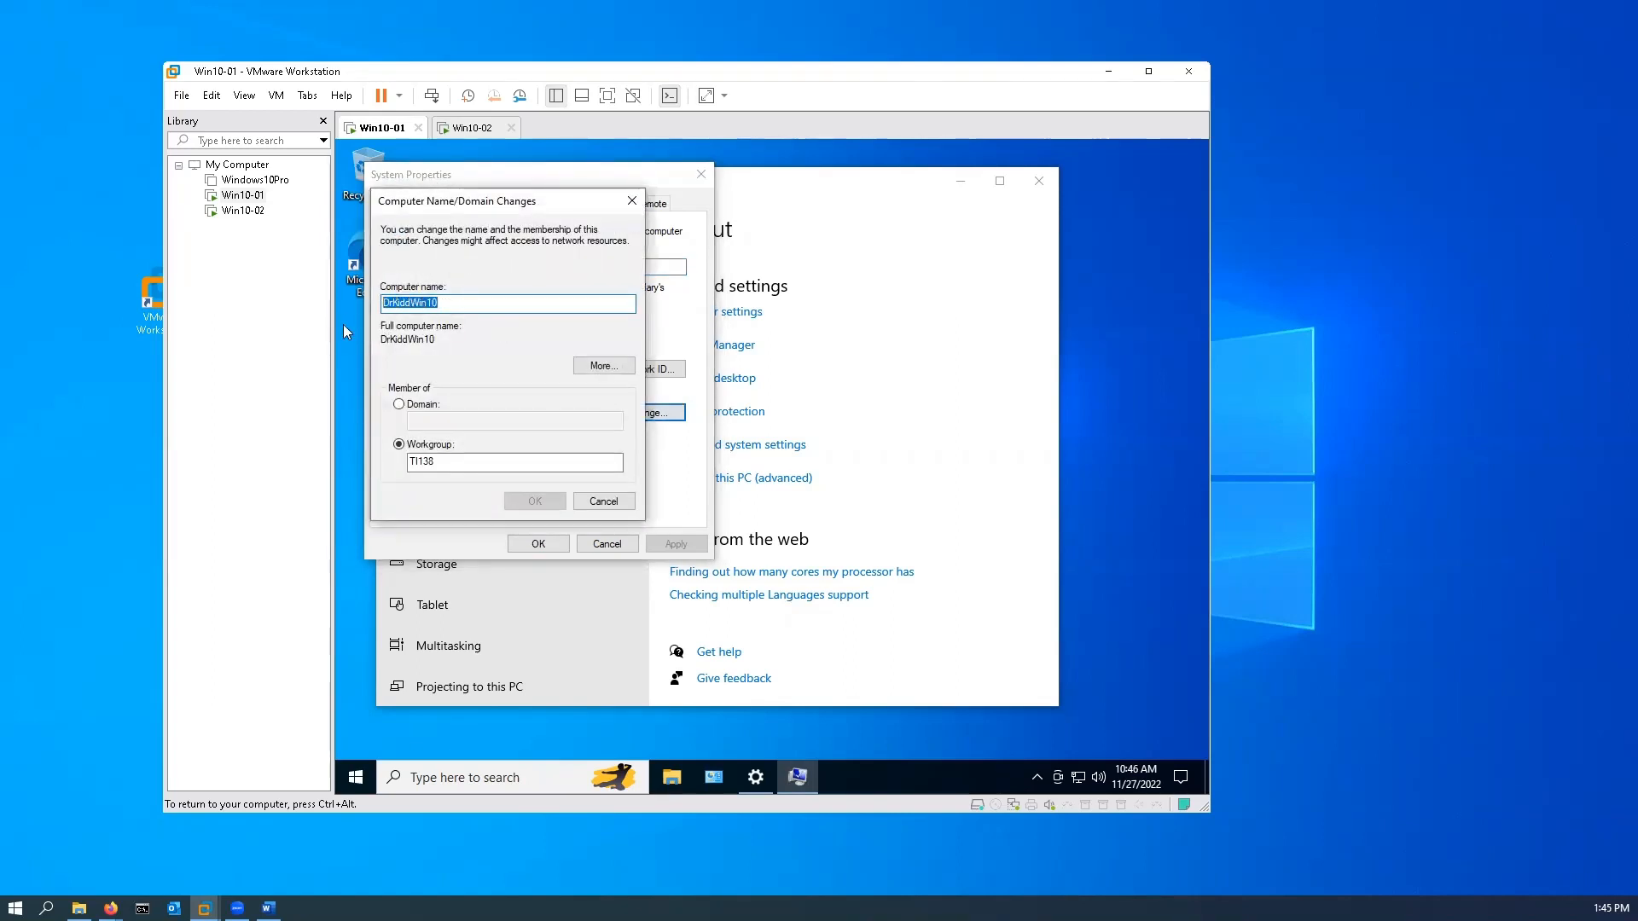
pyautogui.write('Win')
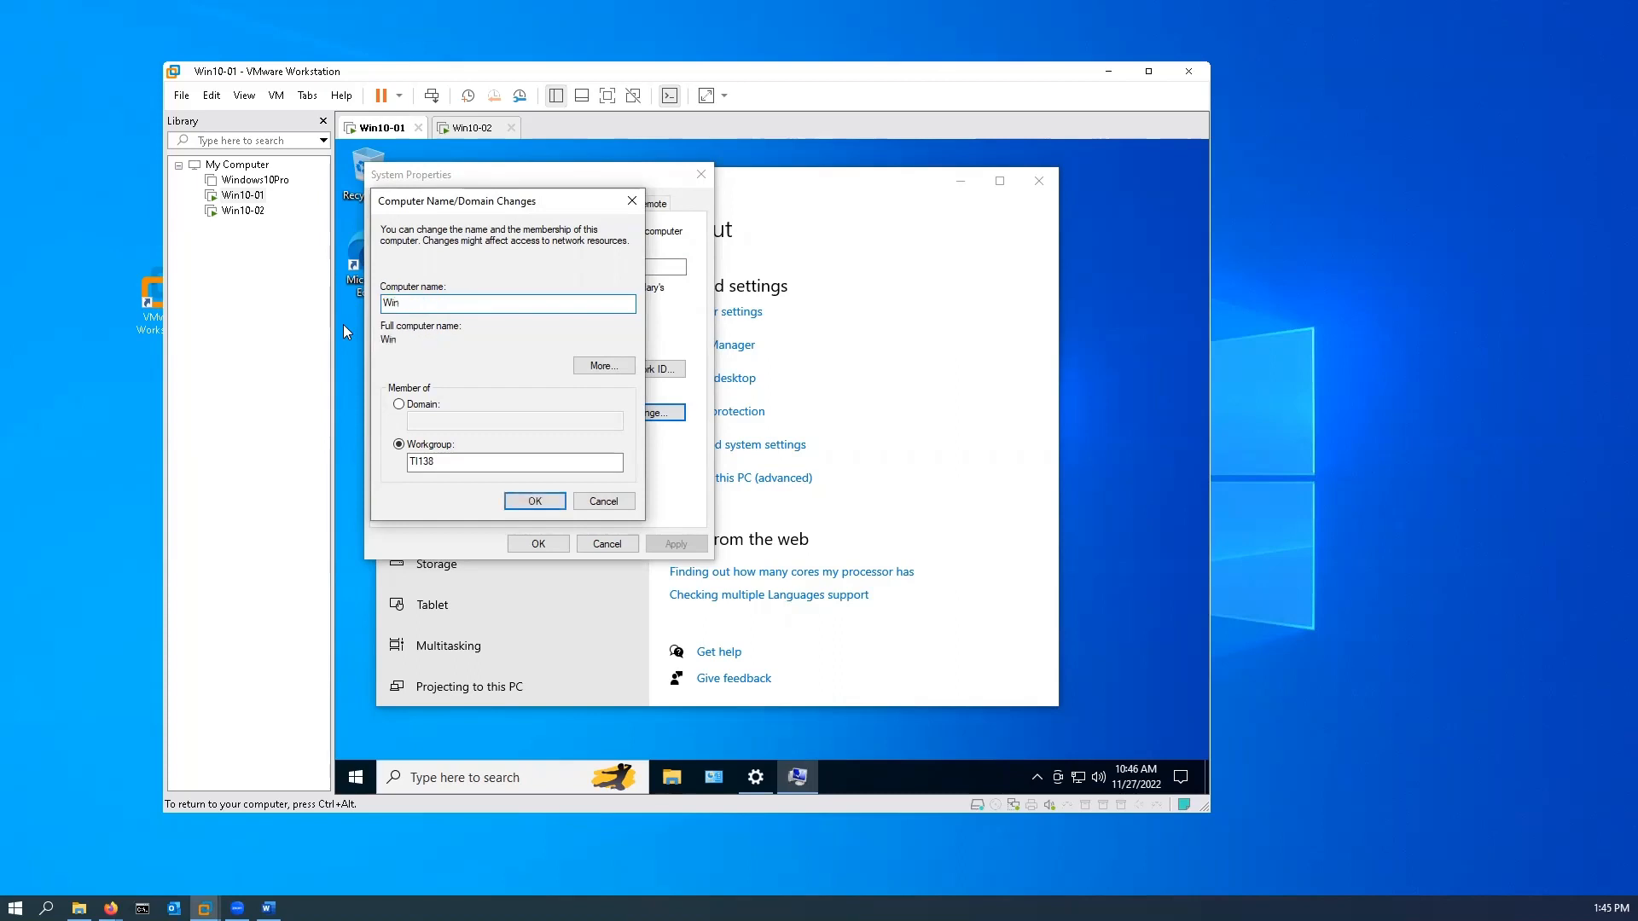
pyautogui.write('10-01')
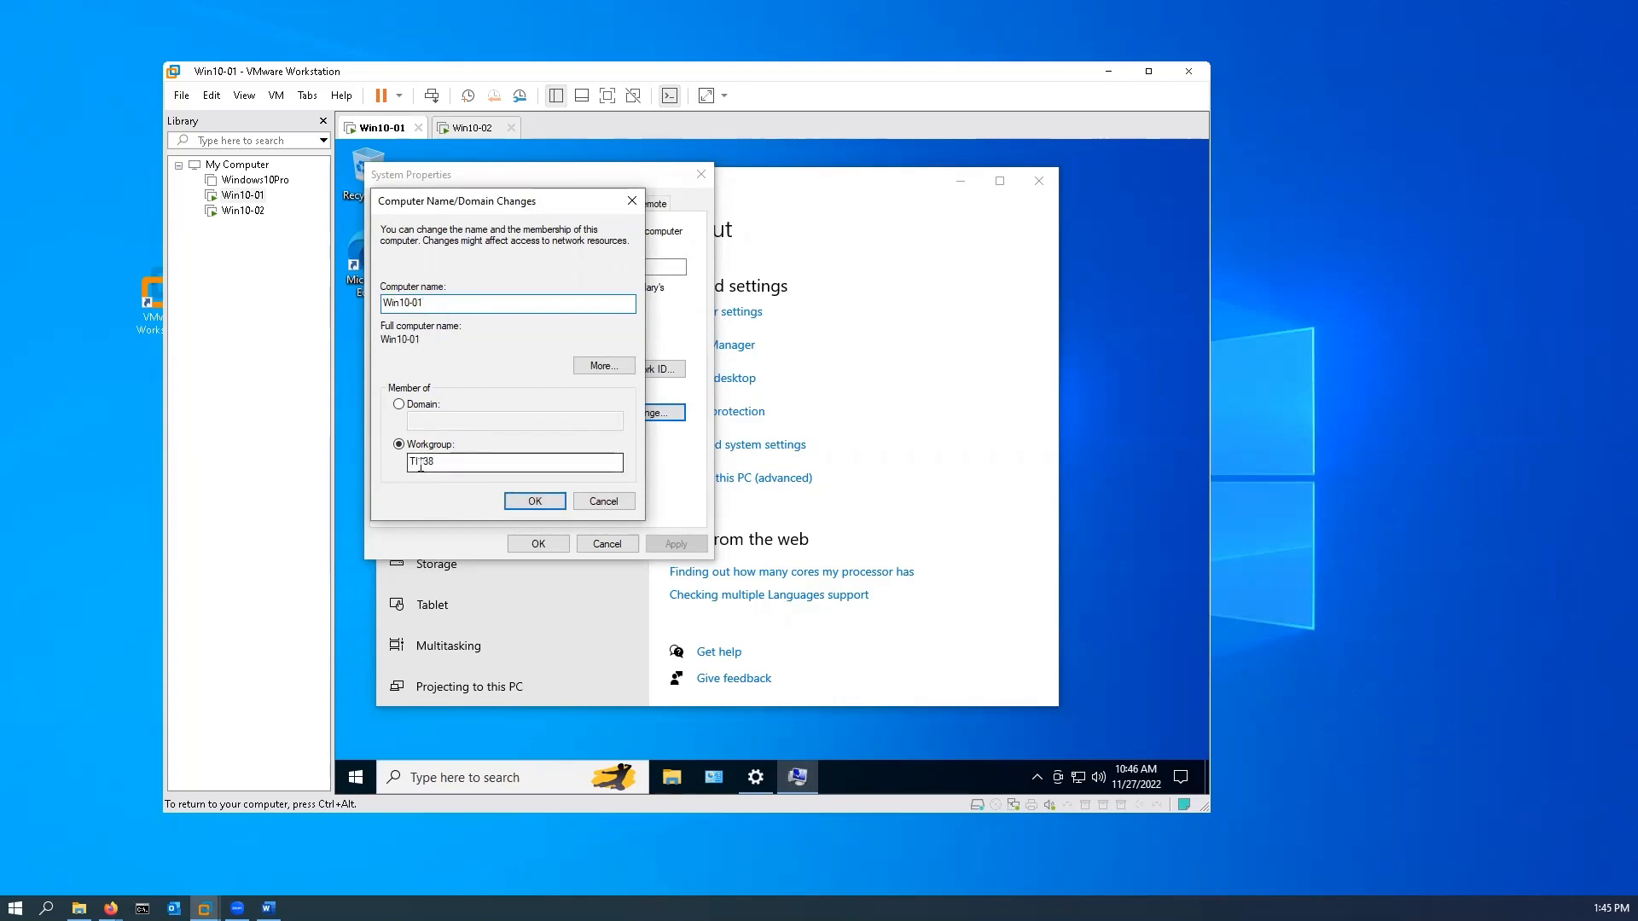
pyautogui.click(539, 501)
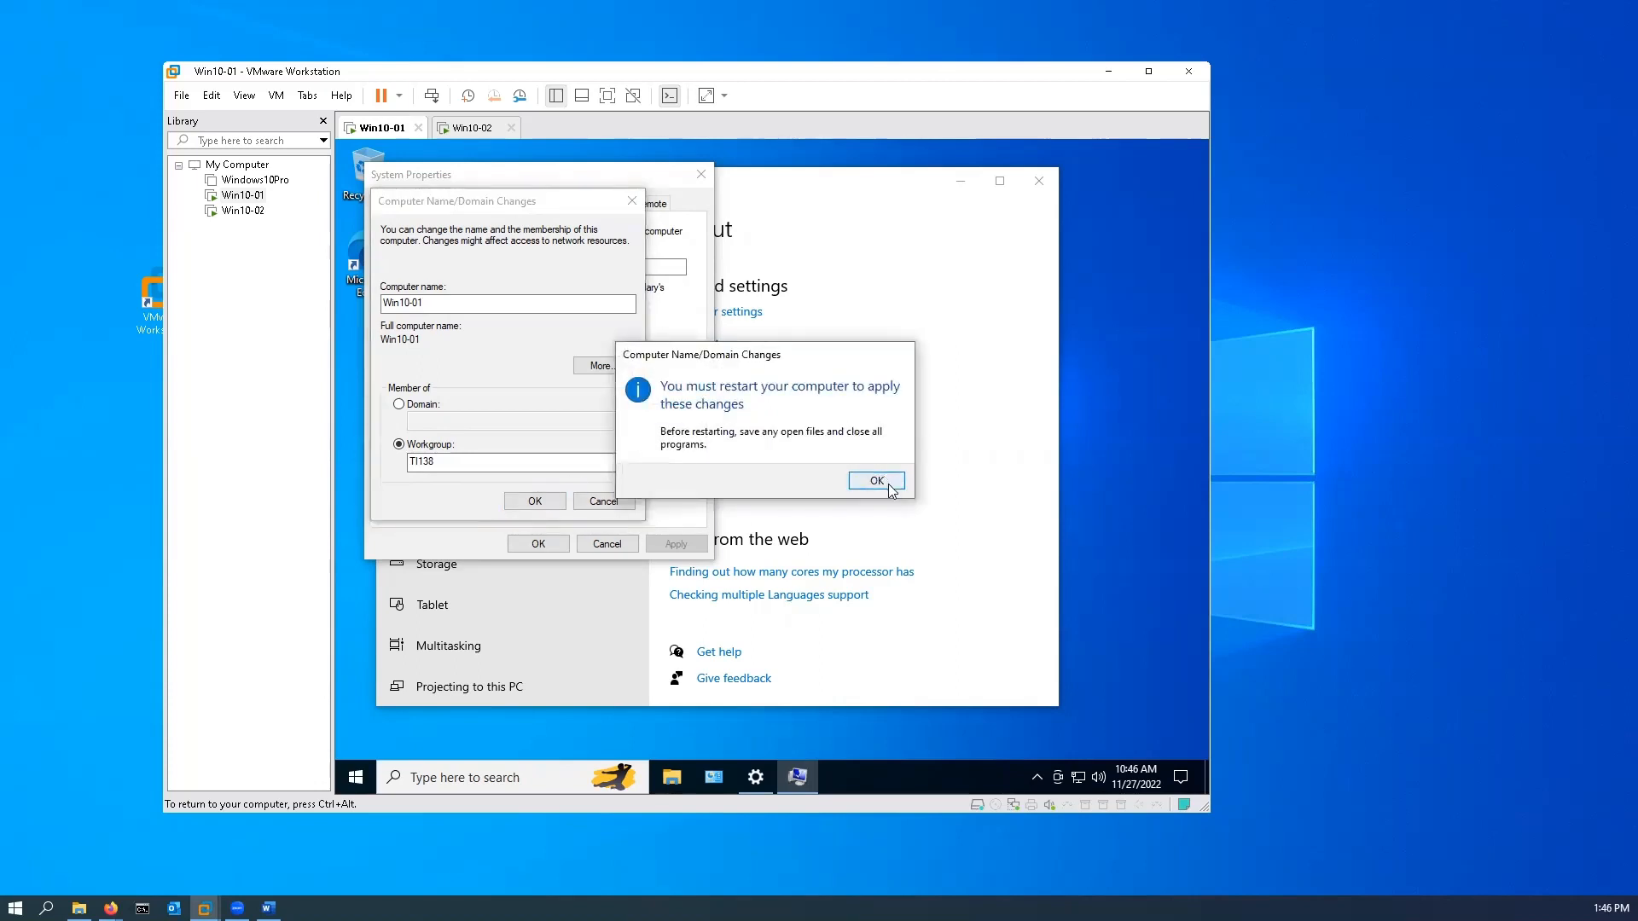
pyautogui.click(888, 486)
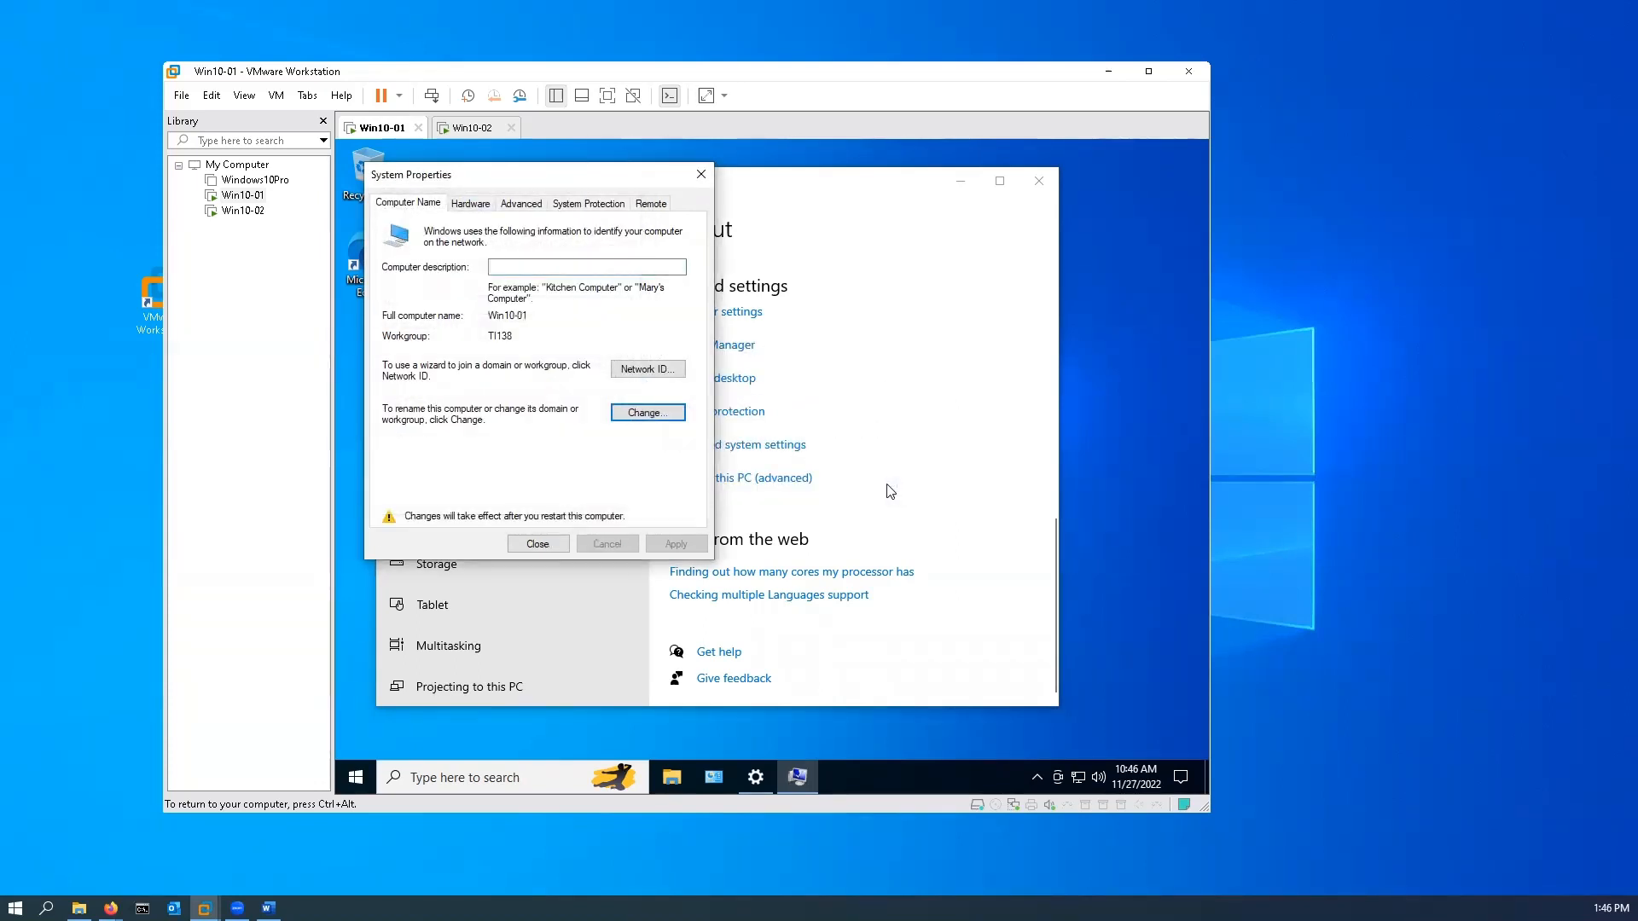
# Step: Close the system properties in Win10-01 and restart that machine immediately to apply the new computer name
pyautogui.click(546, 544)
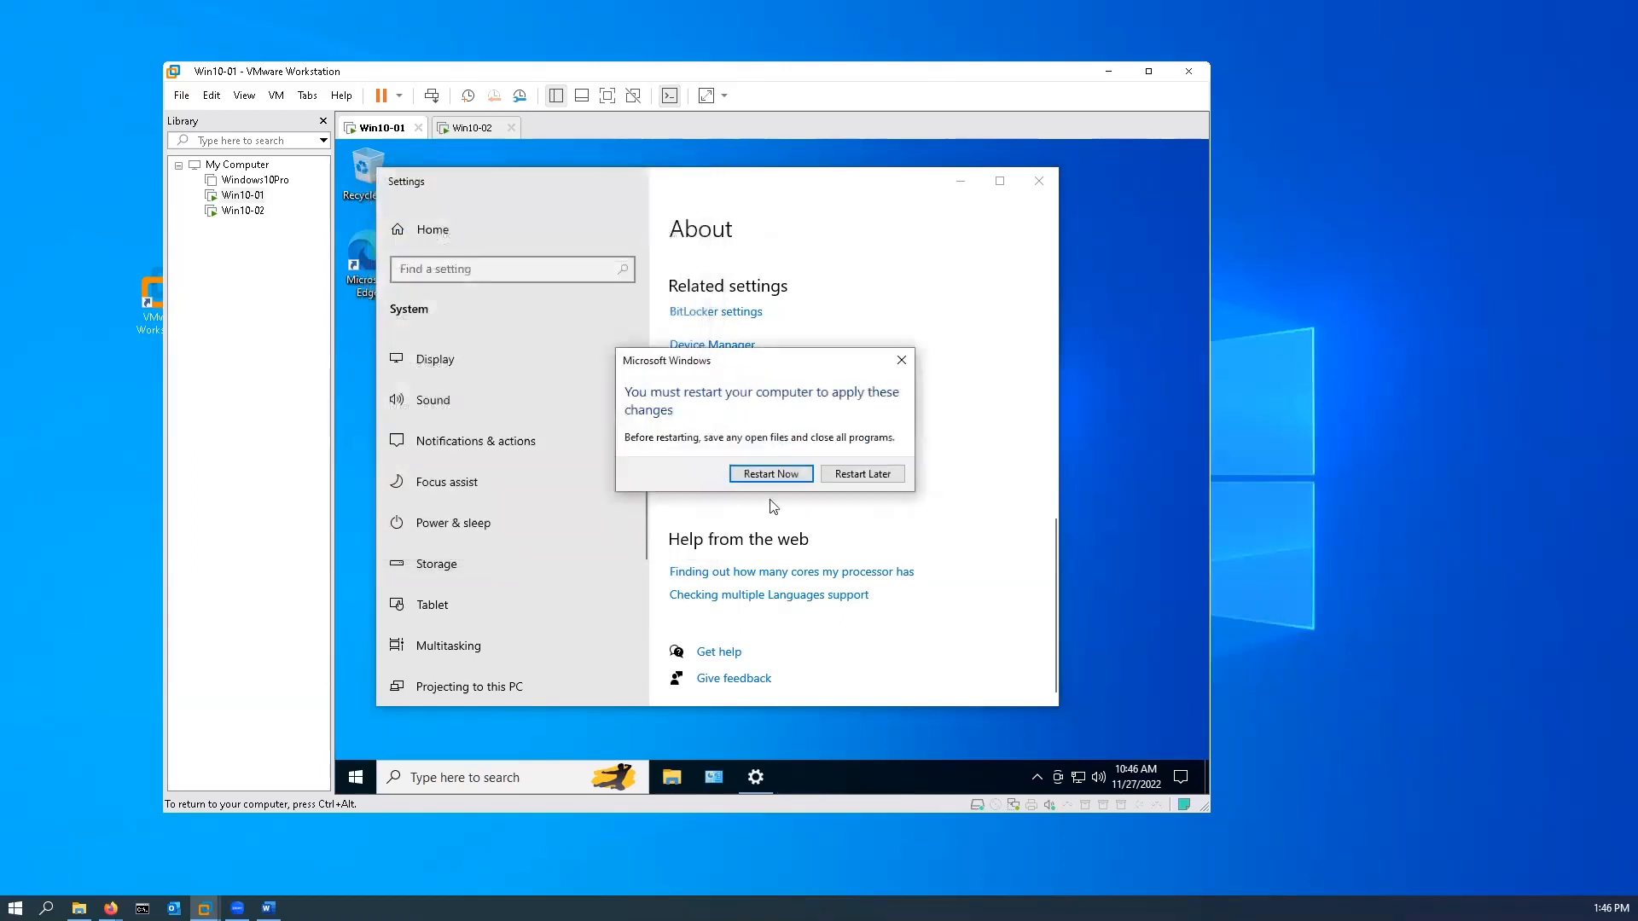
pyautogui.click(793, 478)
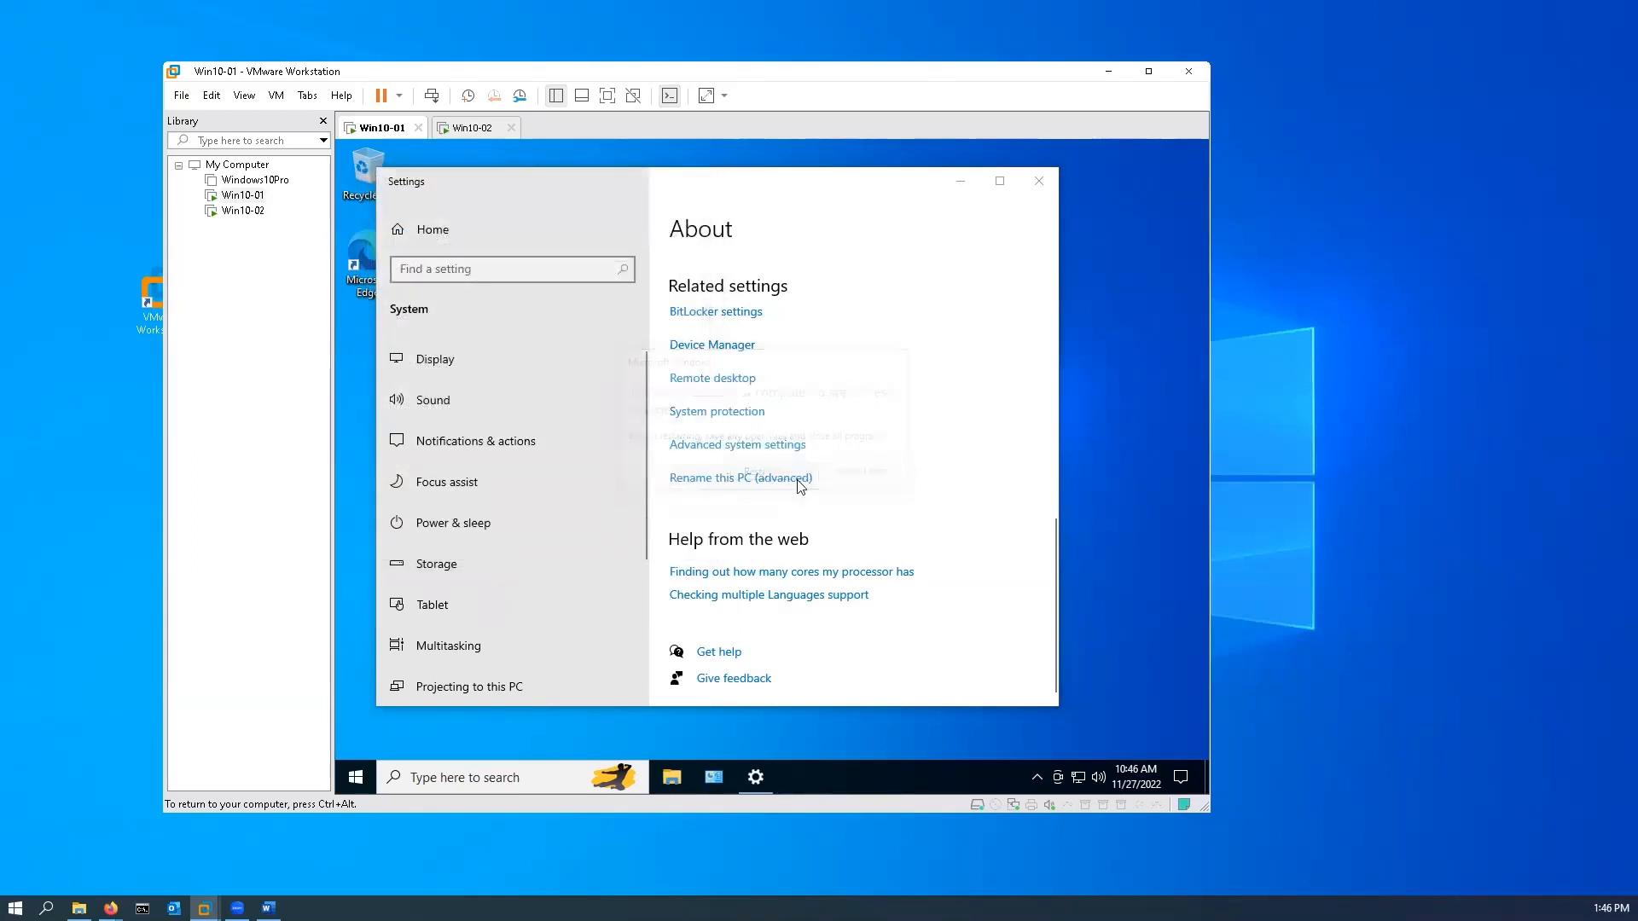
# Step: Switch to the Win10-02 machine and open the advanced option for renaming the PC from its Windows system information
pyautogui.click(466, 135)
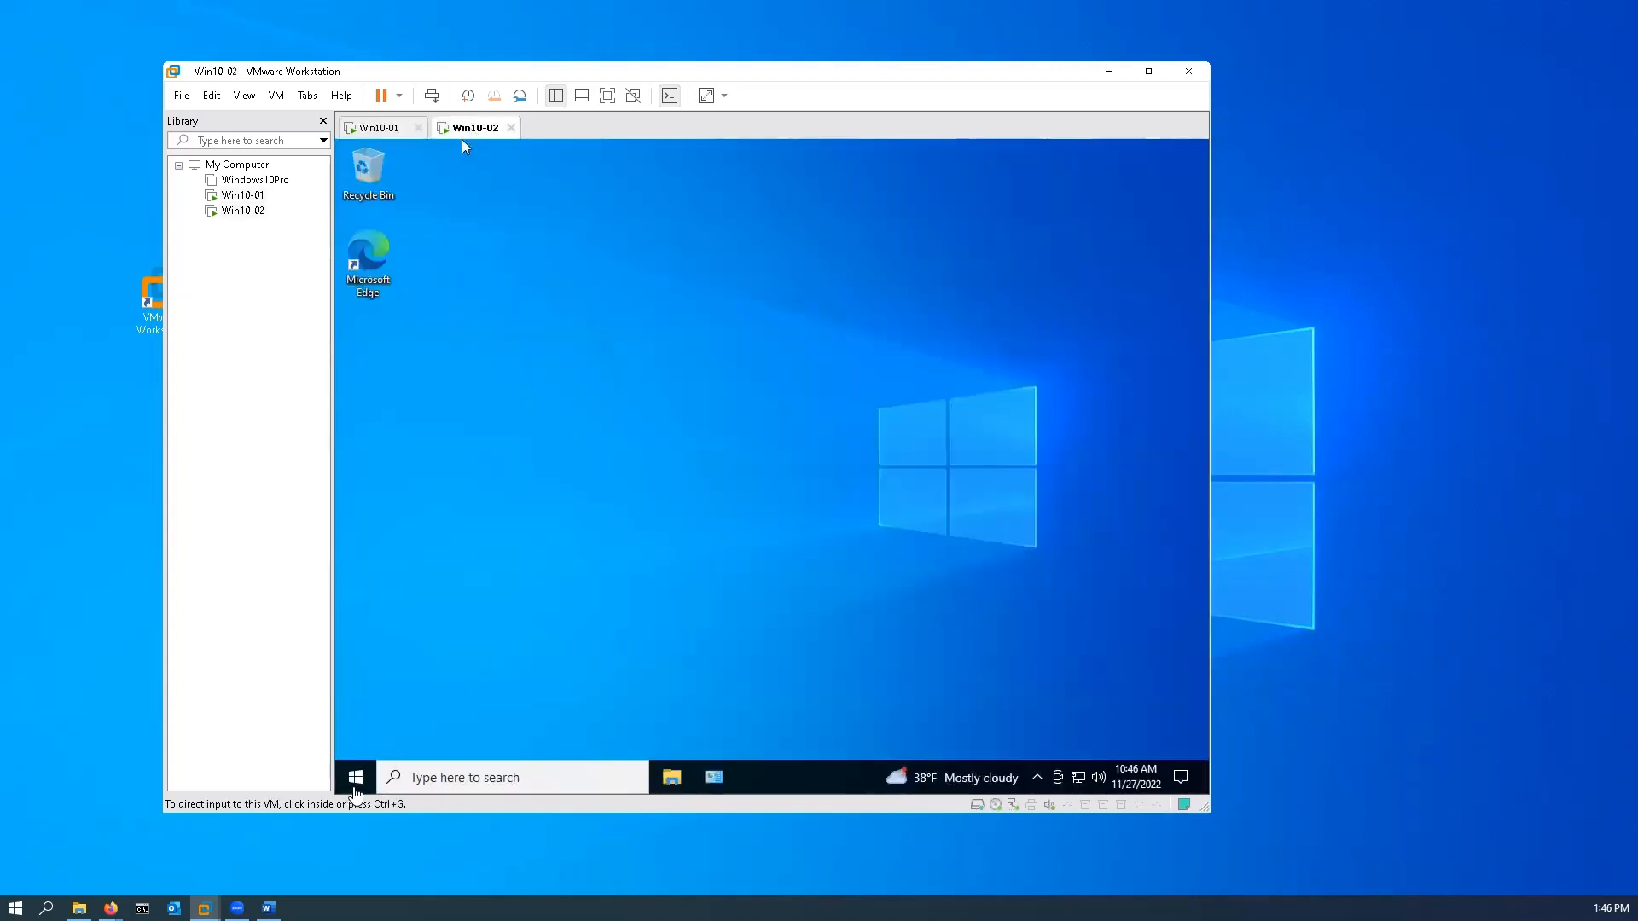
pyautogui.click(356, 789)
pyautogui.rightClick(355, 776)
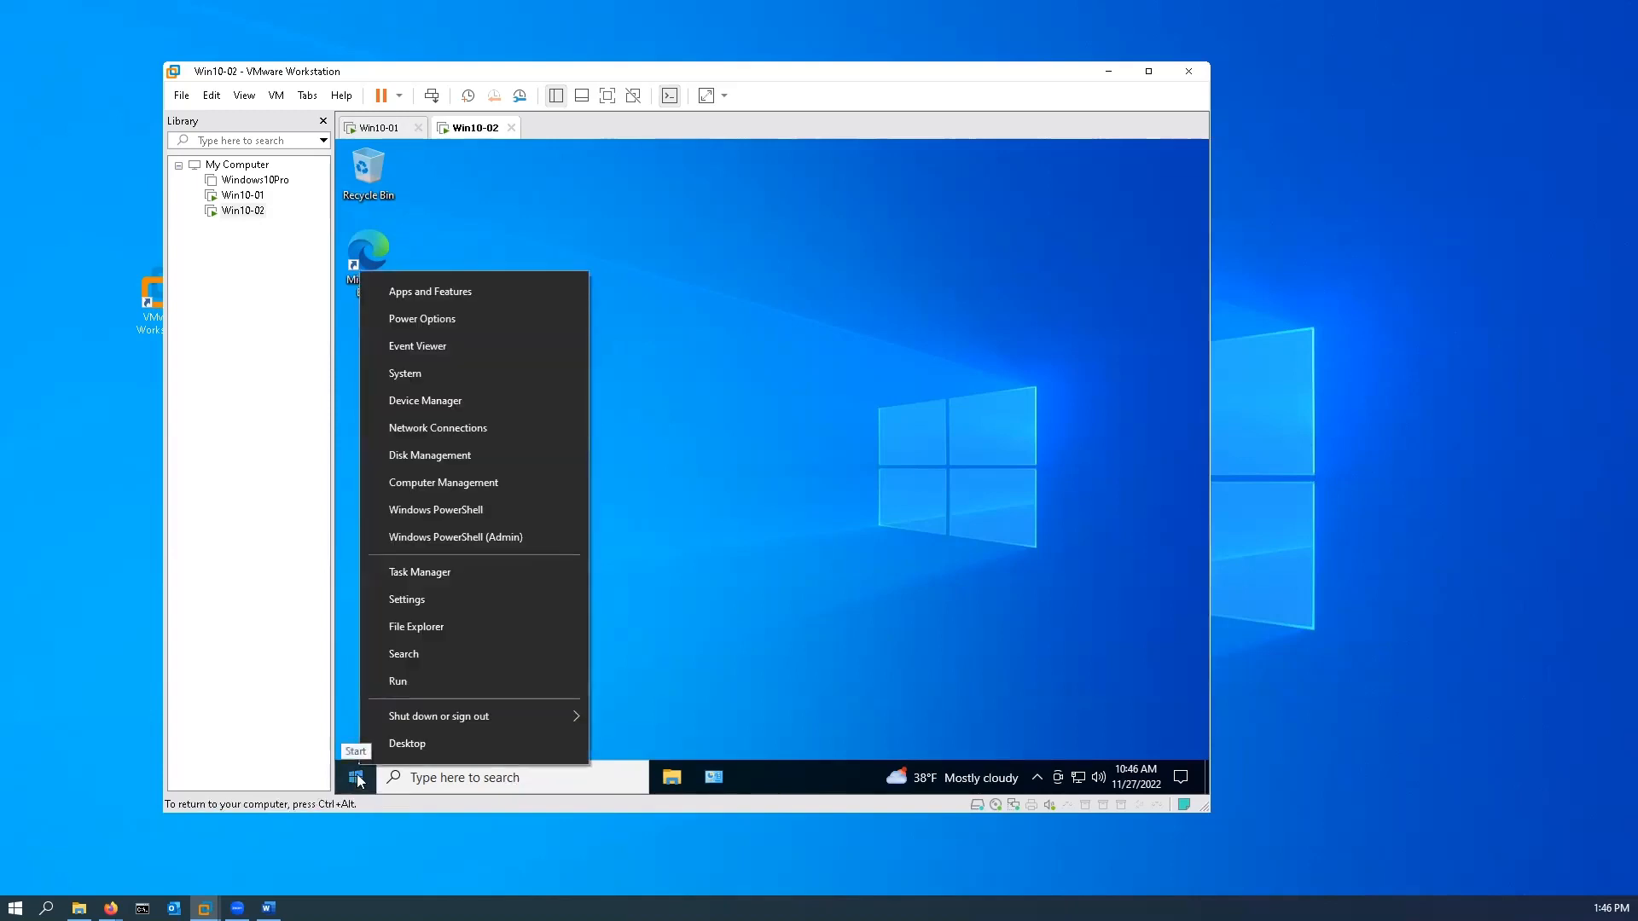
pyautogui.click(404, 375)
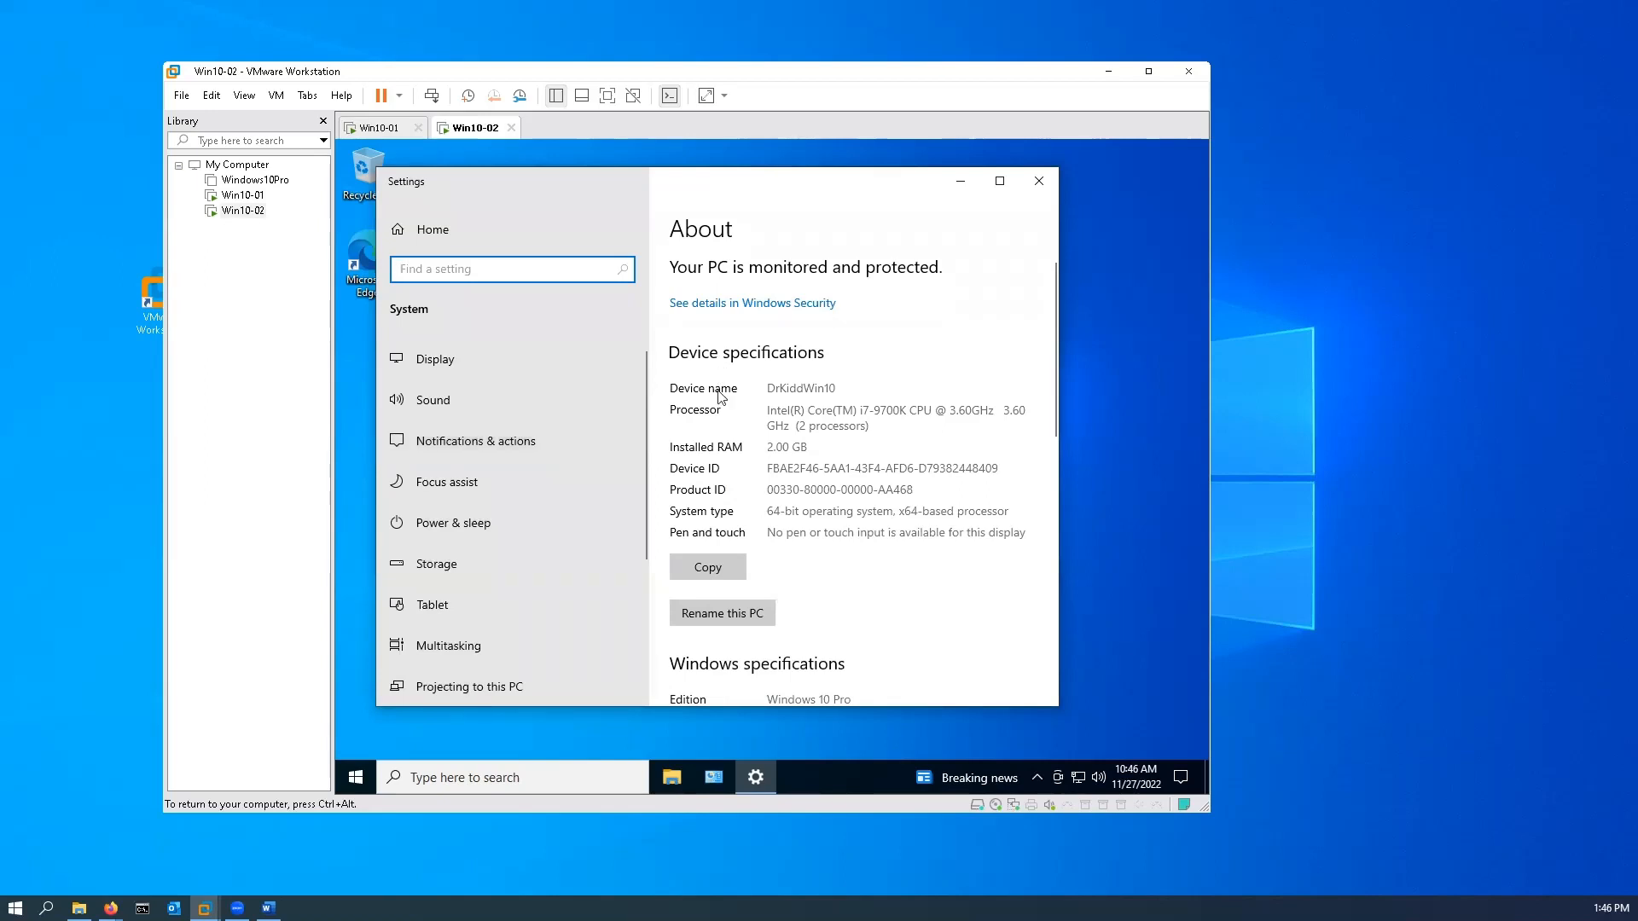
pyautogui.scroll(-10, 715, 462)
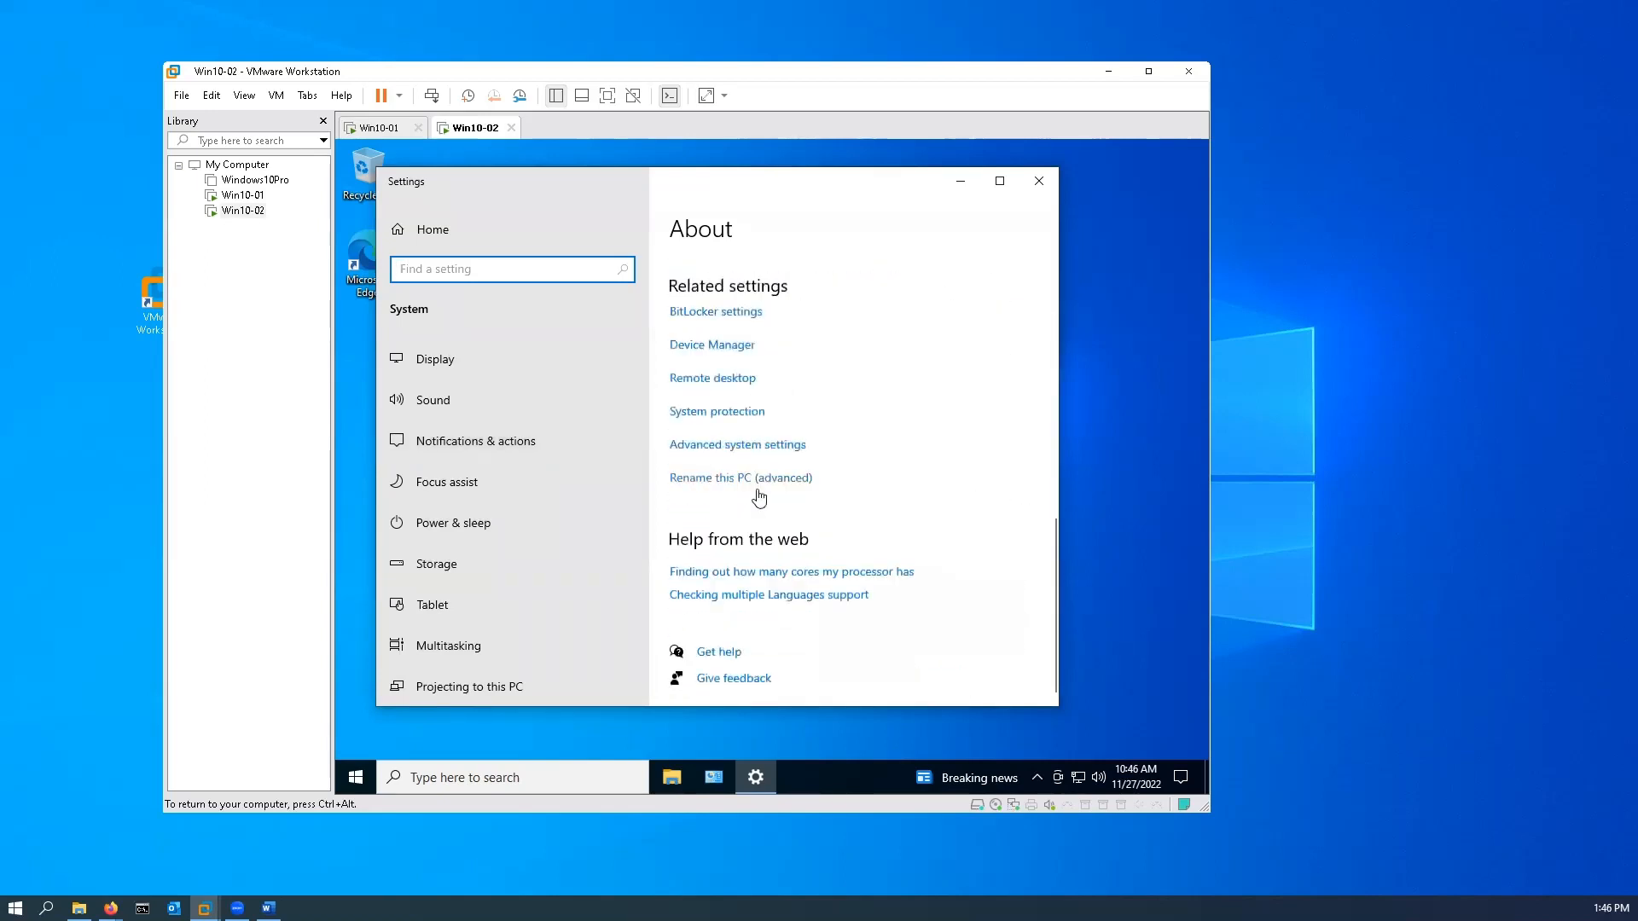
pyautogui.click(777, 479)
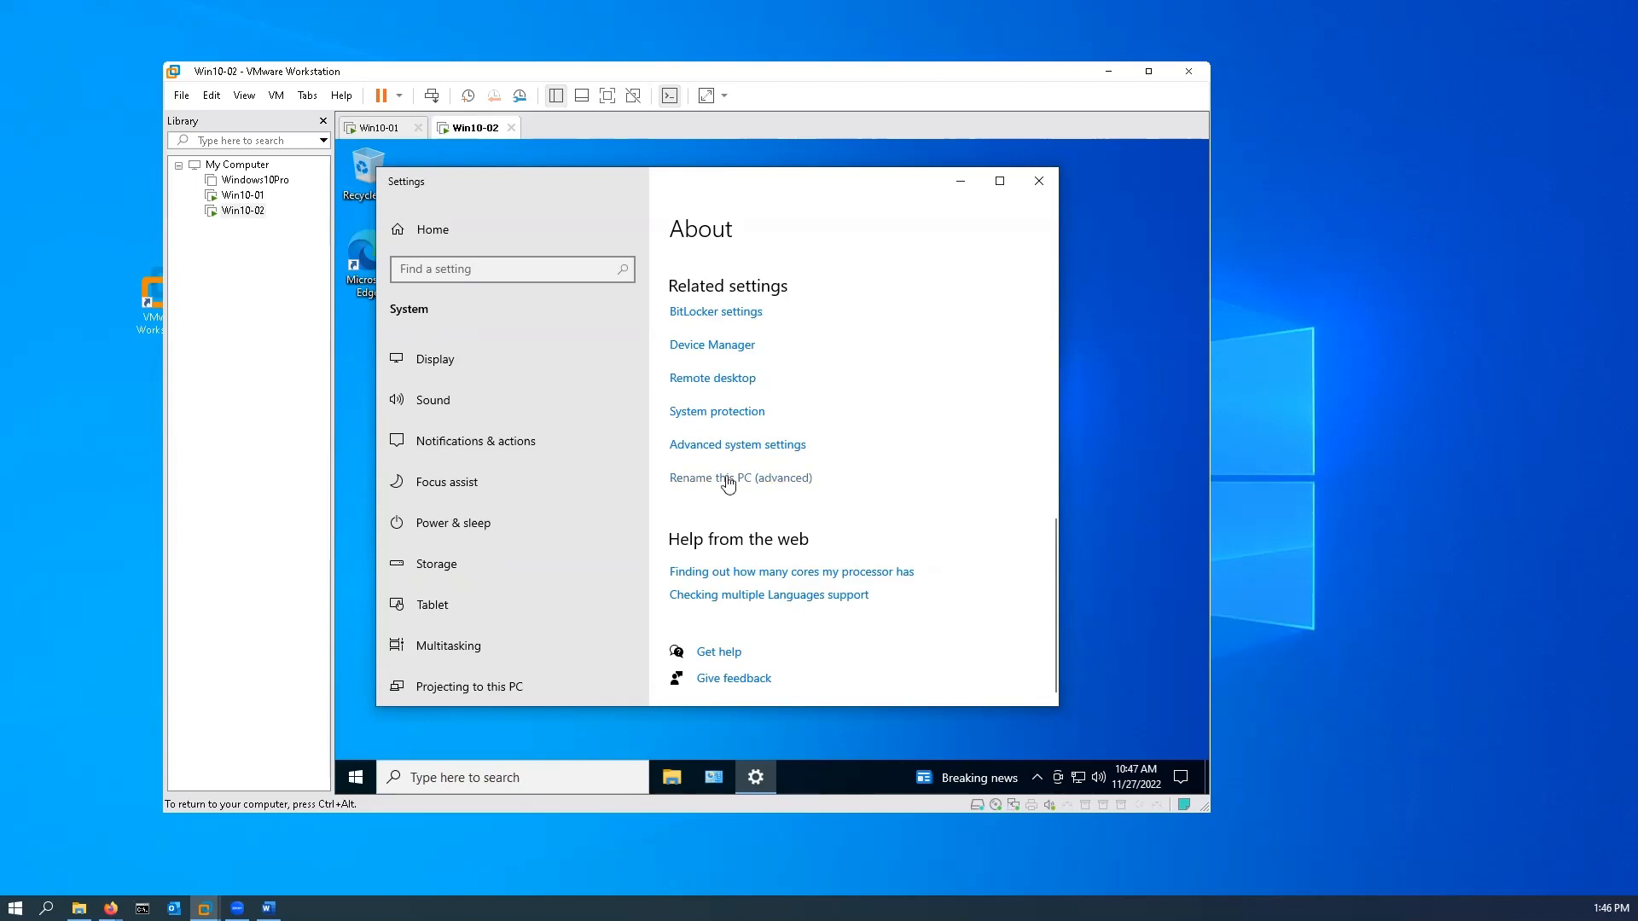
pyautogui.click(783, 489)
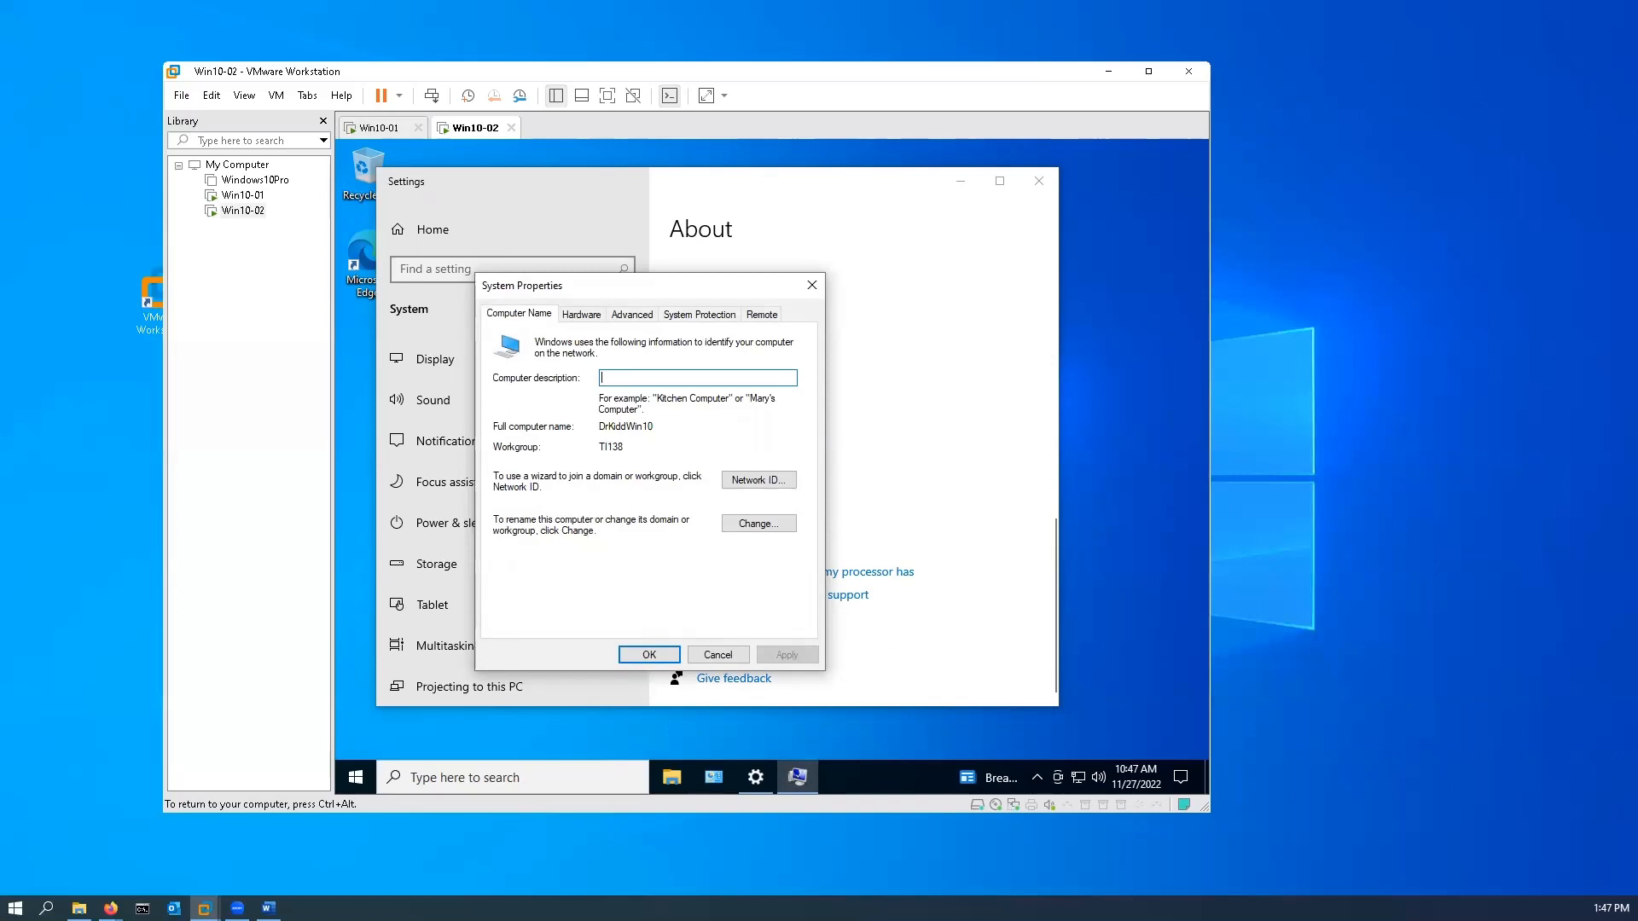
# Step: Set the computer name of this machine to Win10-02, keep workgroup TI138, and acknowledge the restart notice
pyautogui.click(765, 523)
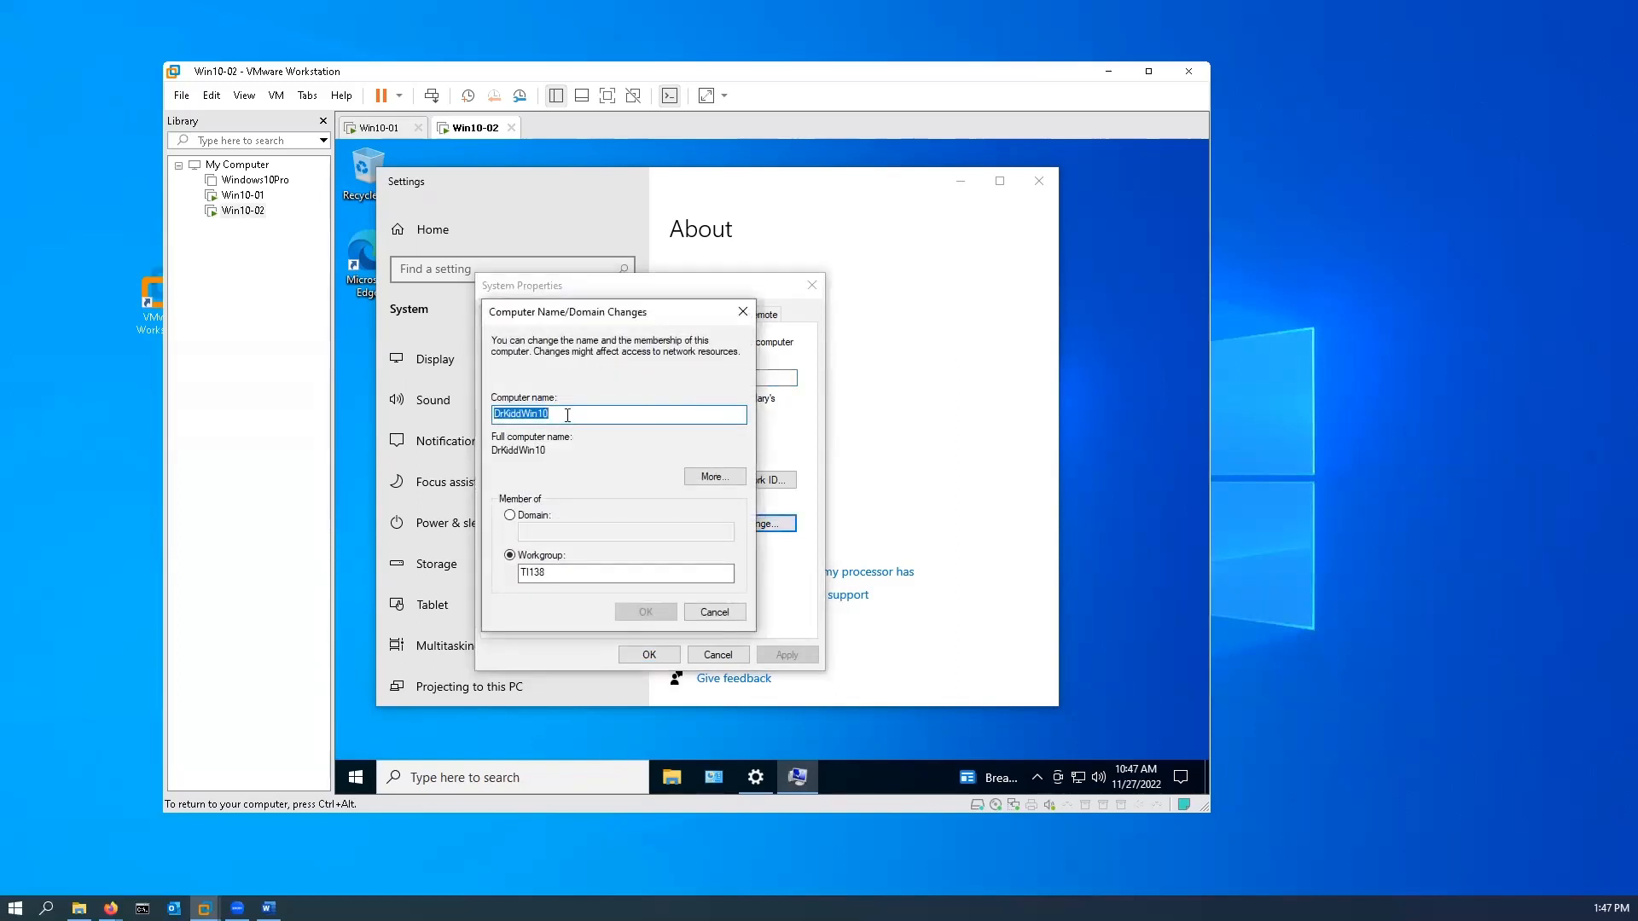
pyautogui.write('Win10-')
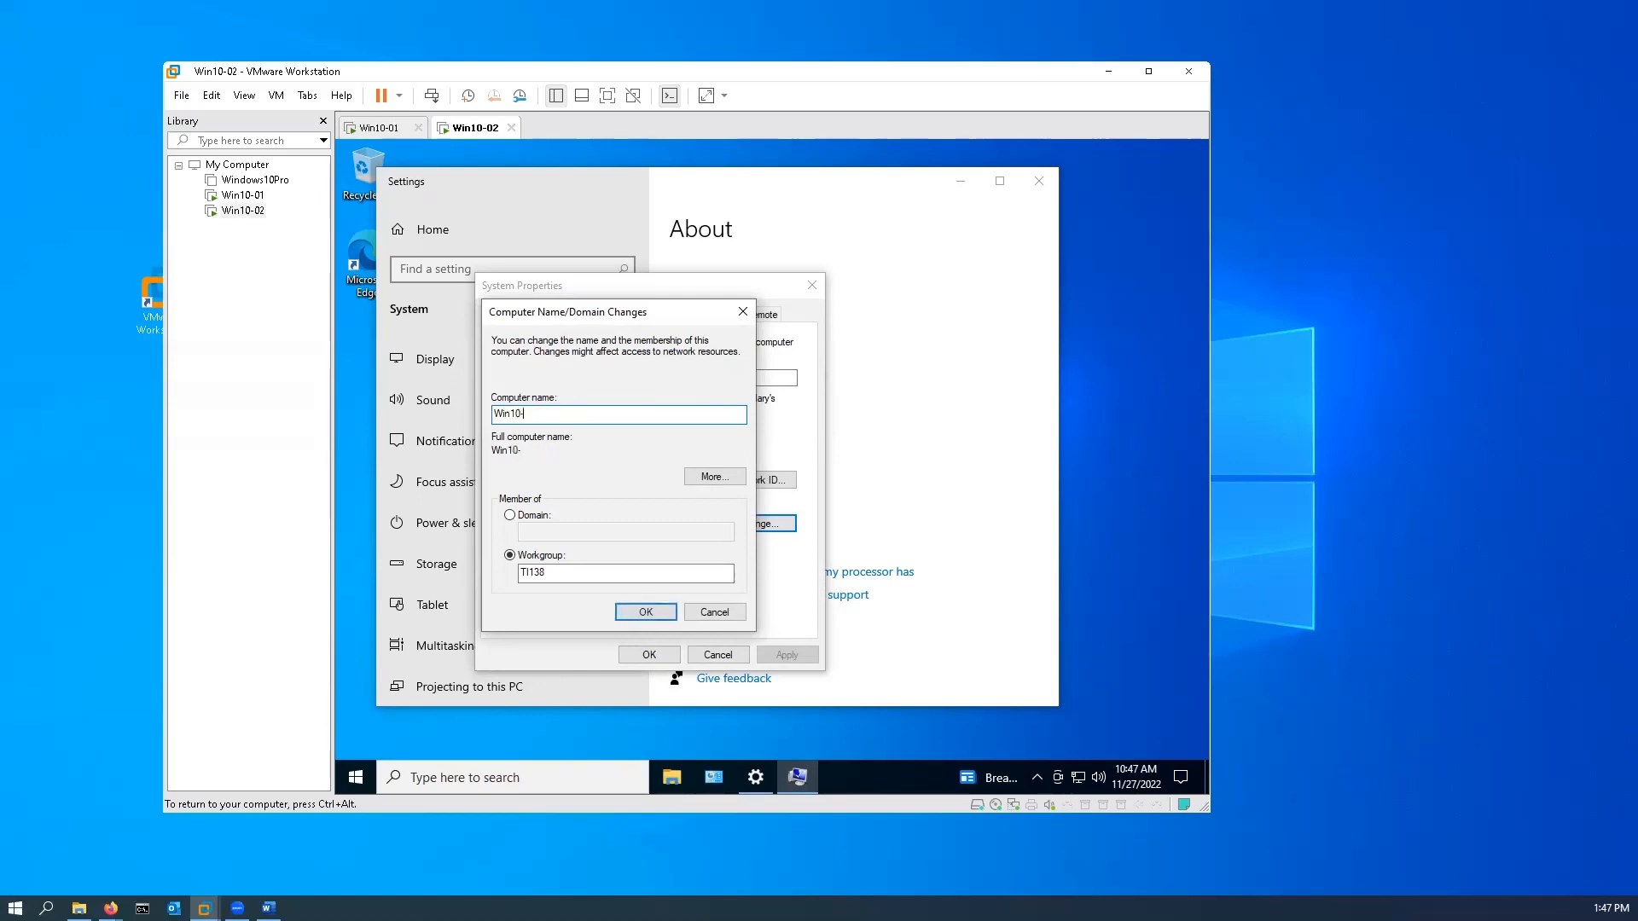
pyautogui.write('02')
pyautogui.click(647, 612)
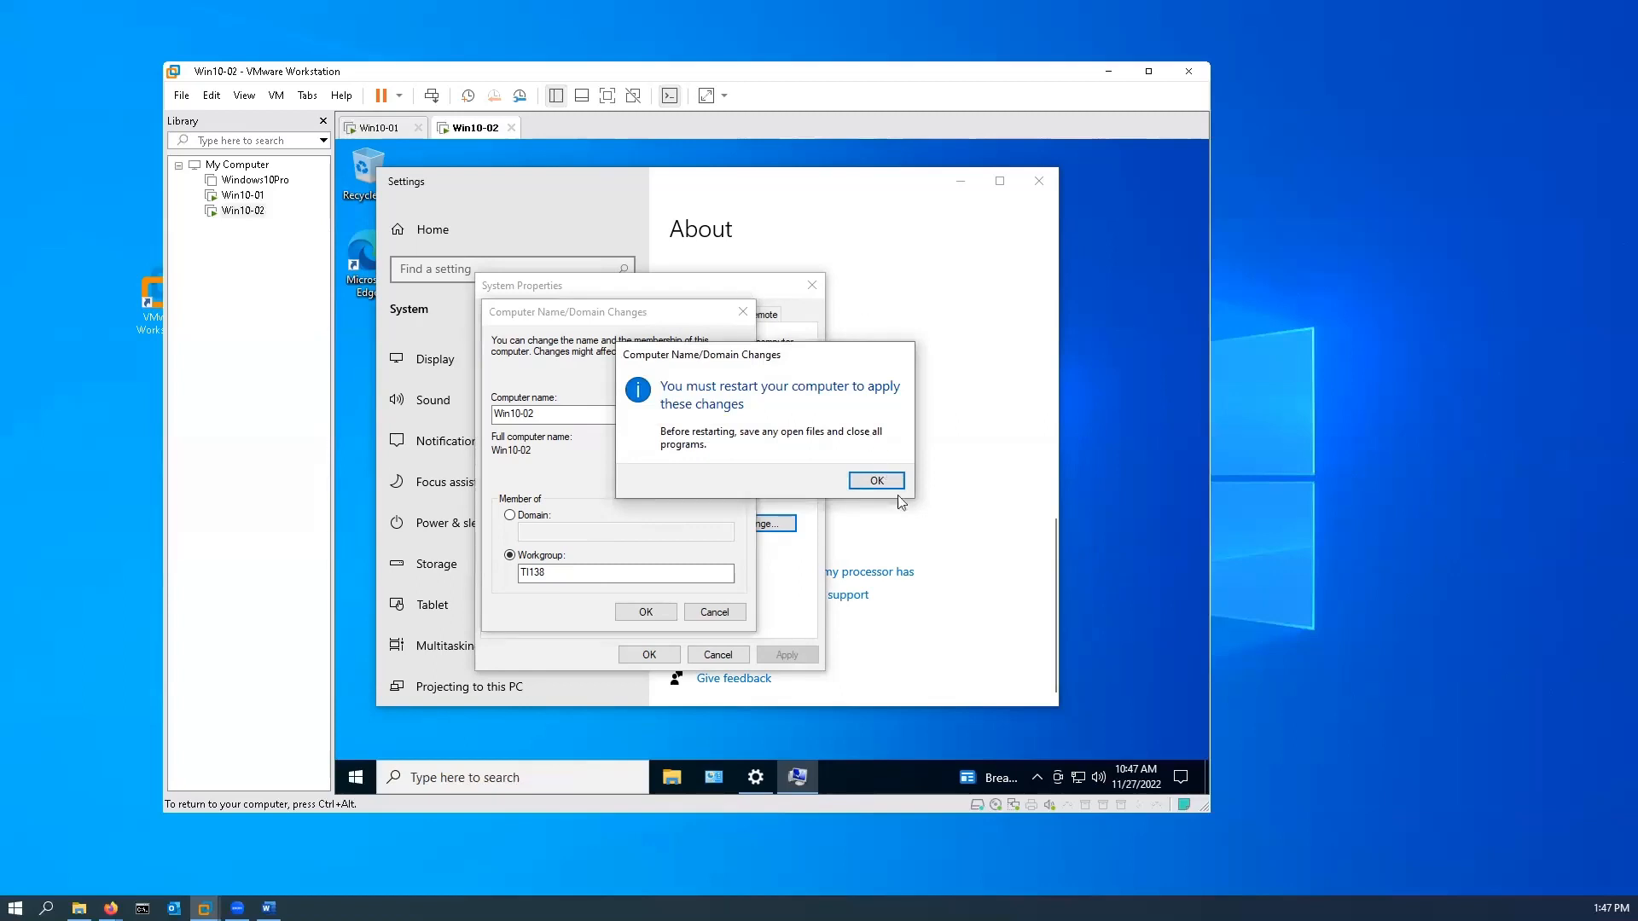
pyautogui.click(877, 481)
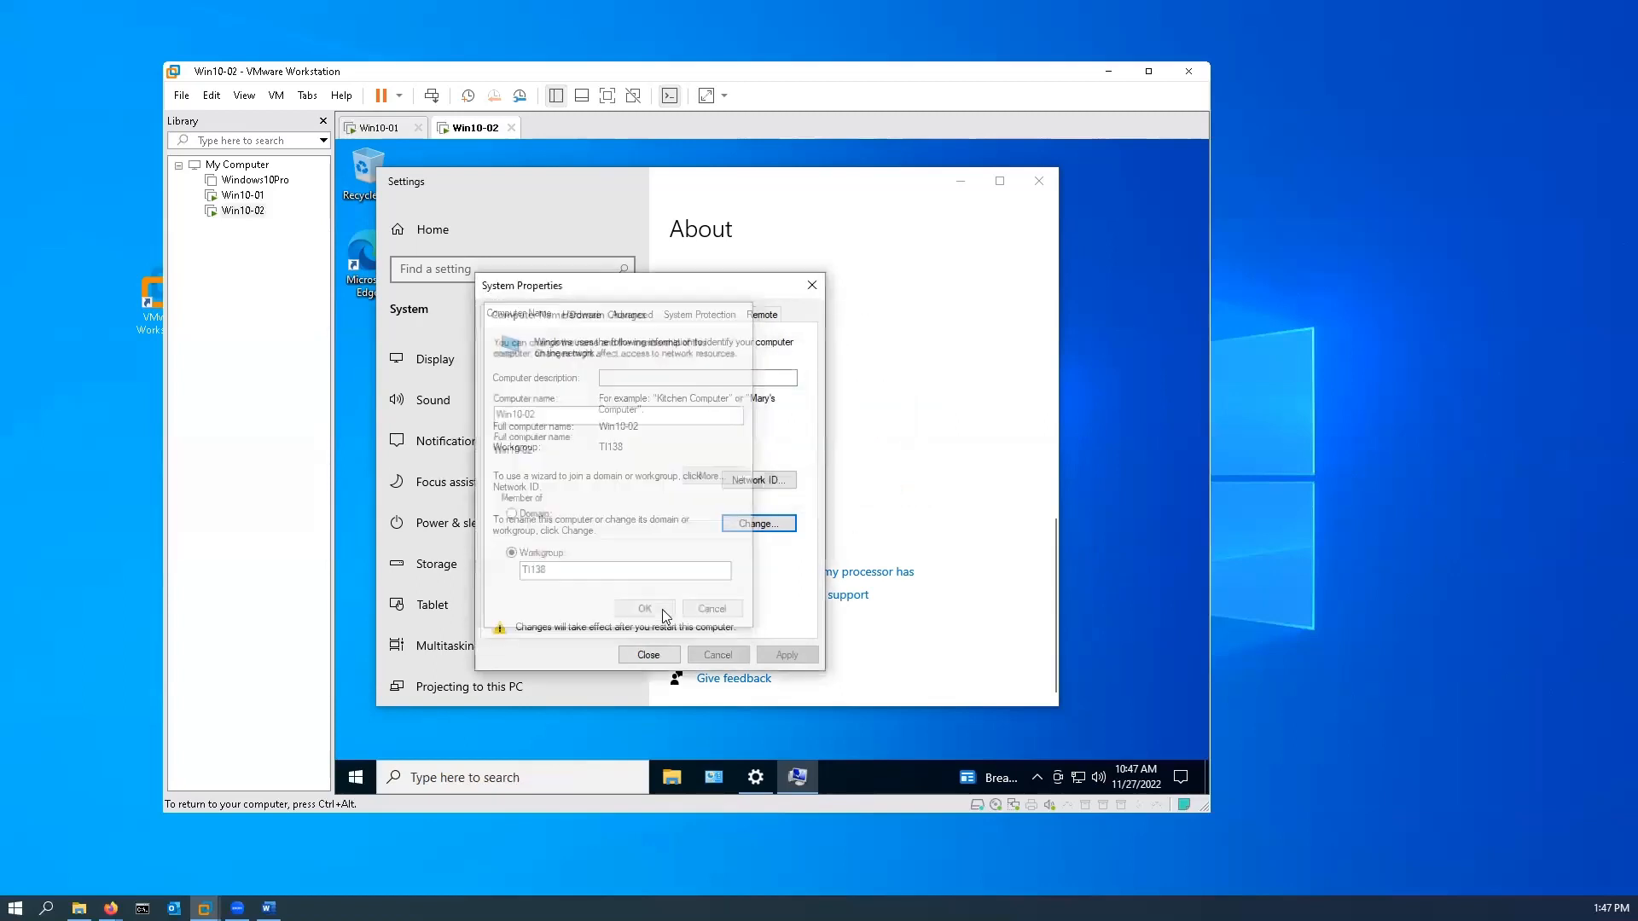
# Step: Close the system properties and restart Win10-02 immediately, and switch to the Win10-01 machine to check its restart
pyautogui.click(647, 654)
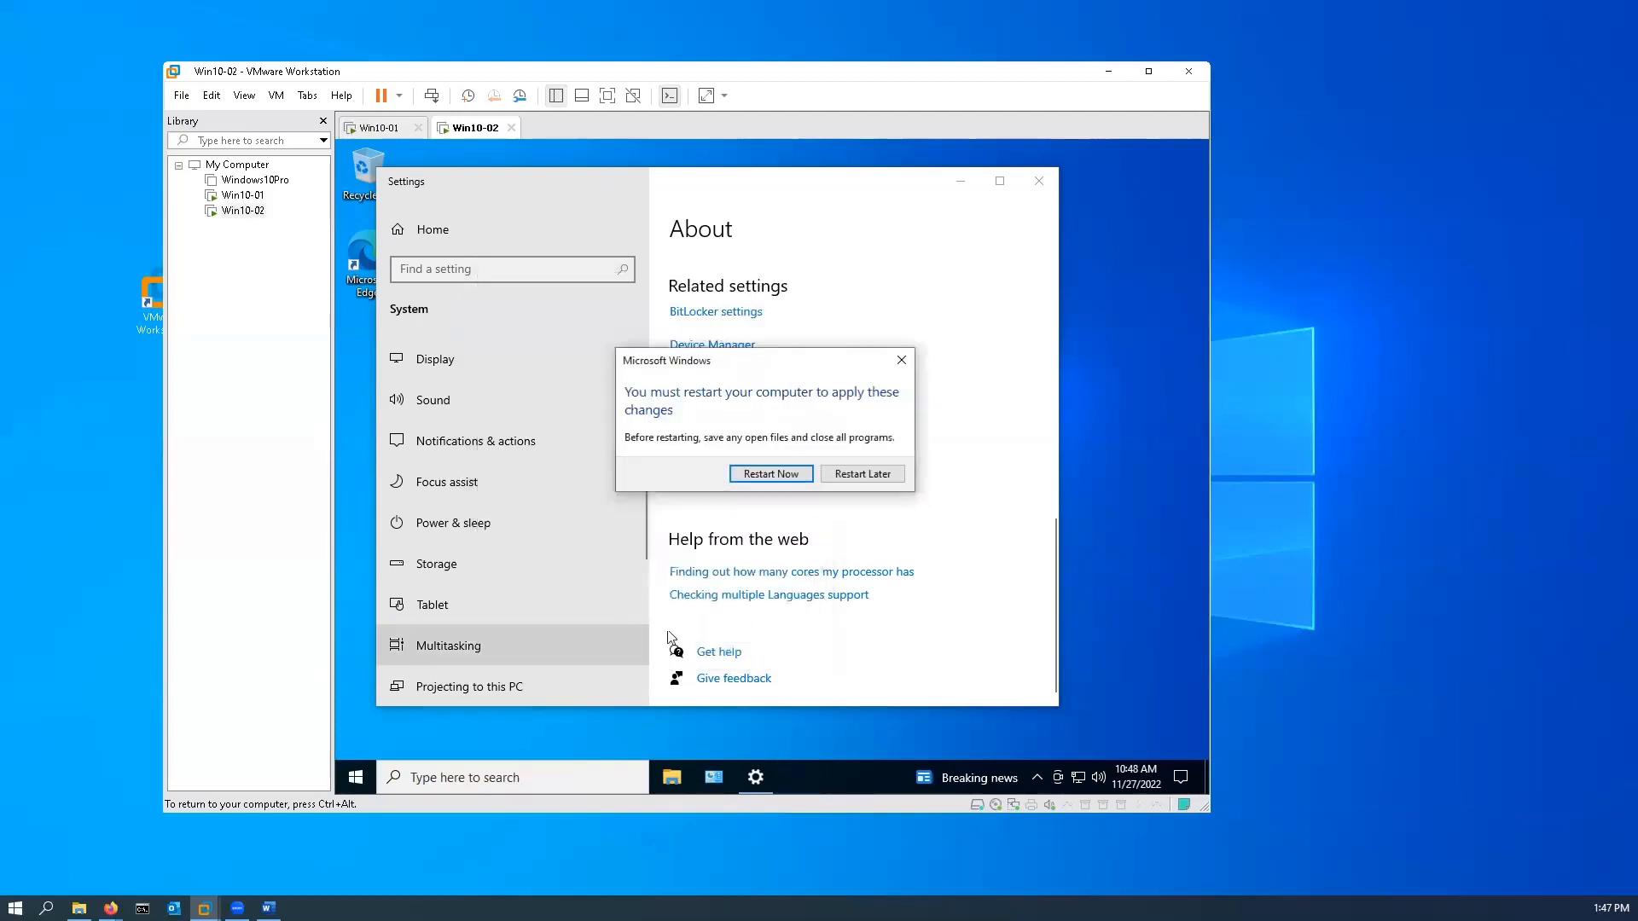
pyautogui.click(787, 476)
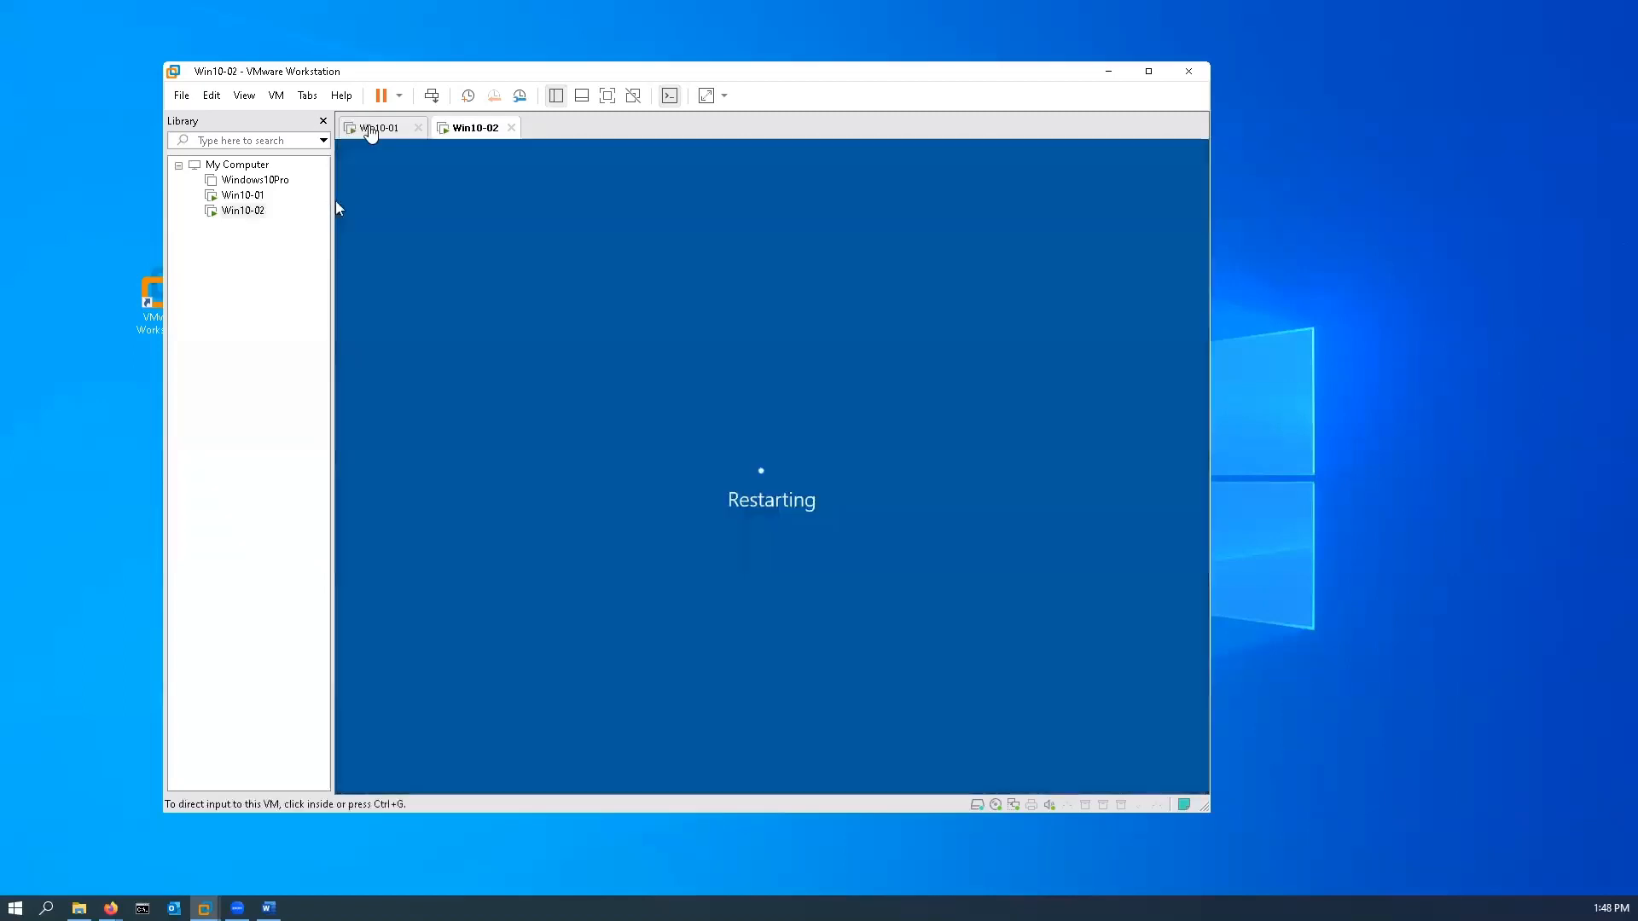
pyautogui.click(370, 128)
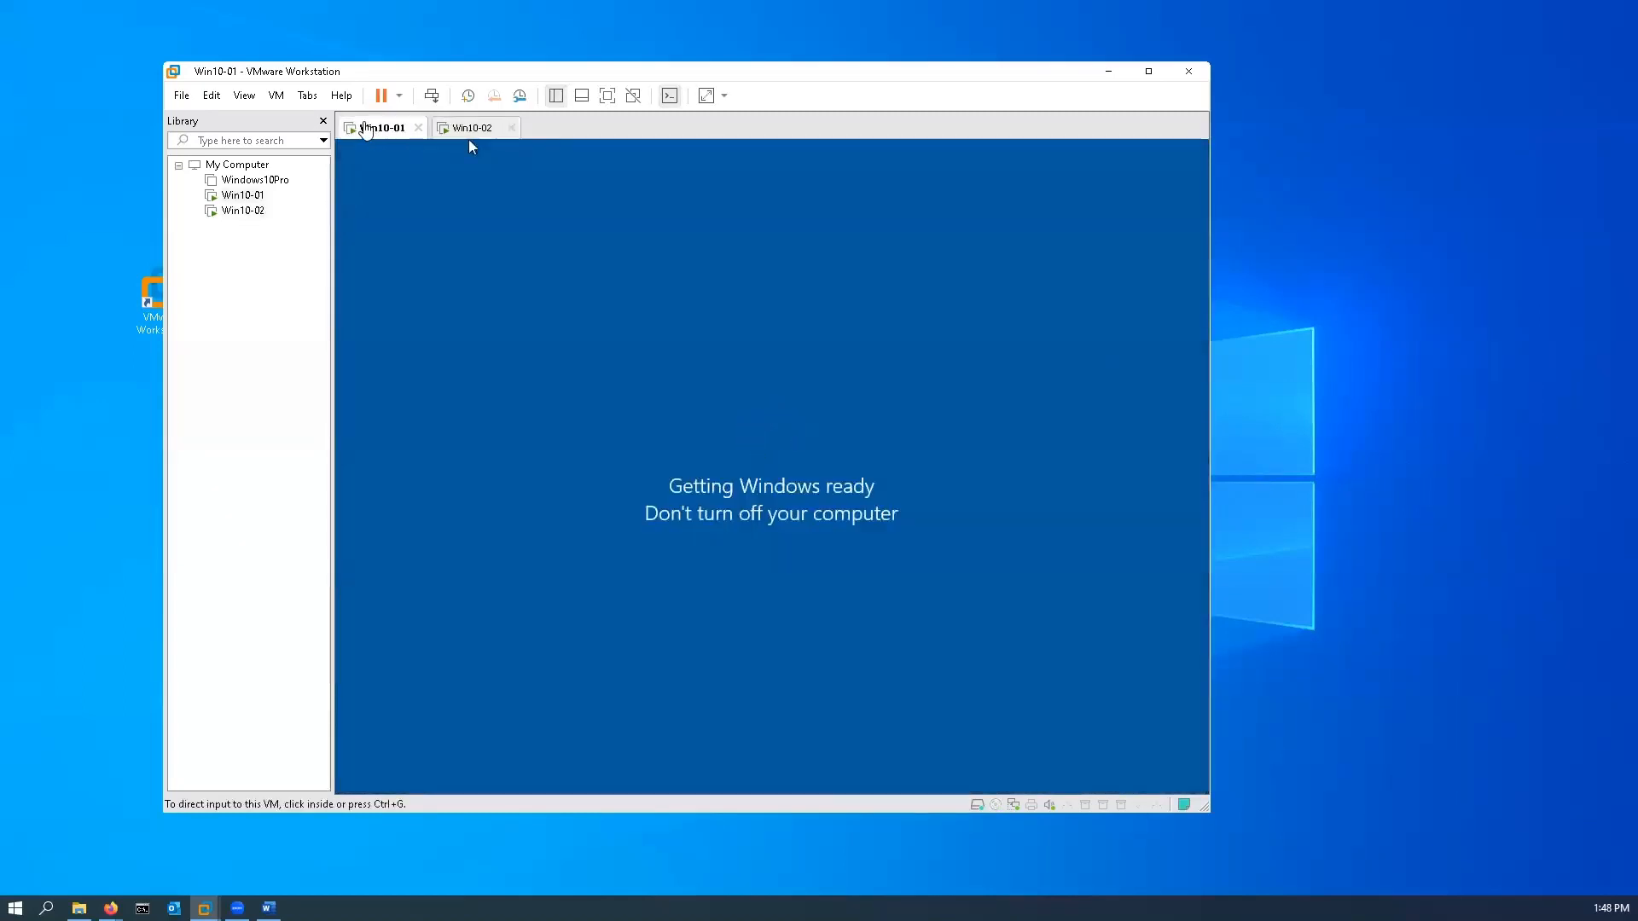